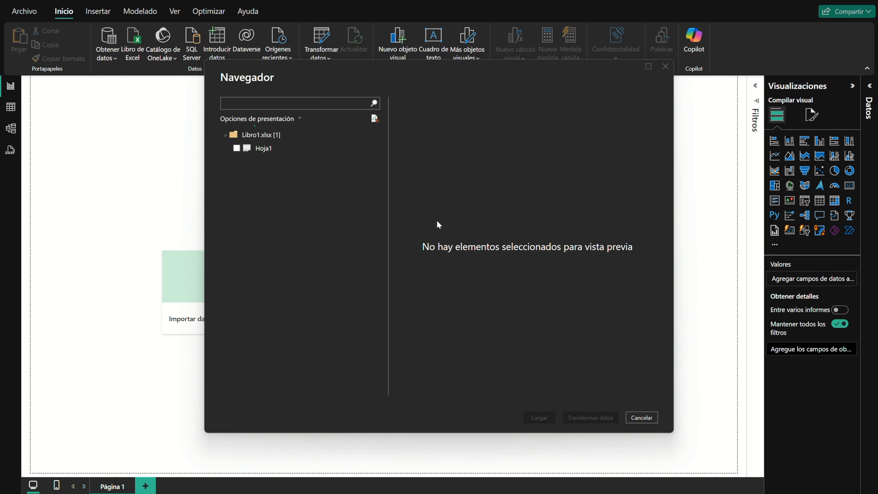
# - Load the Hoja1 sheet from Libro1.xlsx into the report and inspect its table in the model view
pyautogui.click(268, 149)
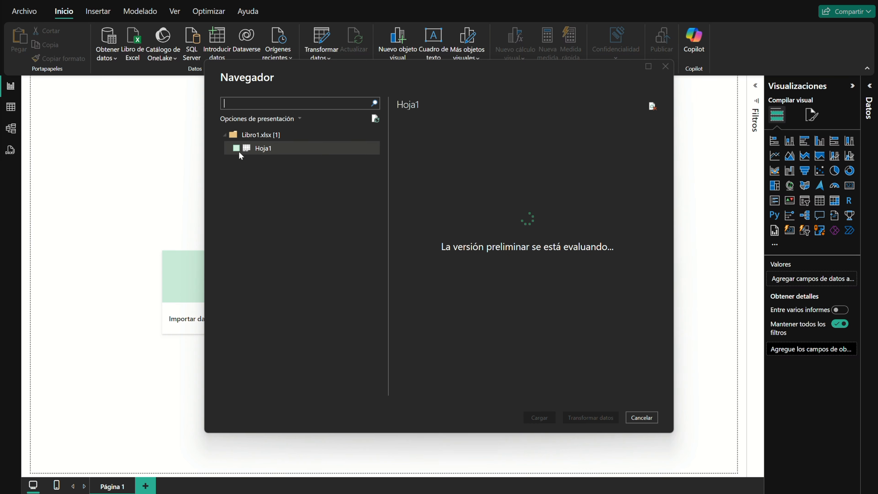
pyautogui.click(540, 417)
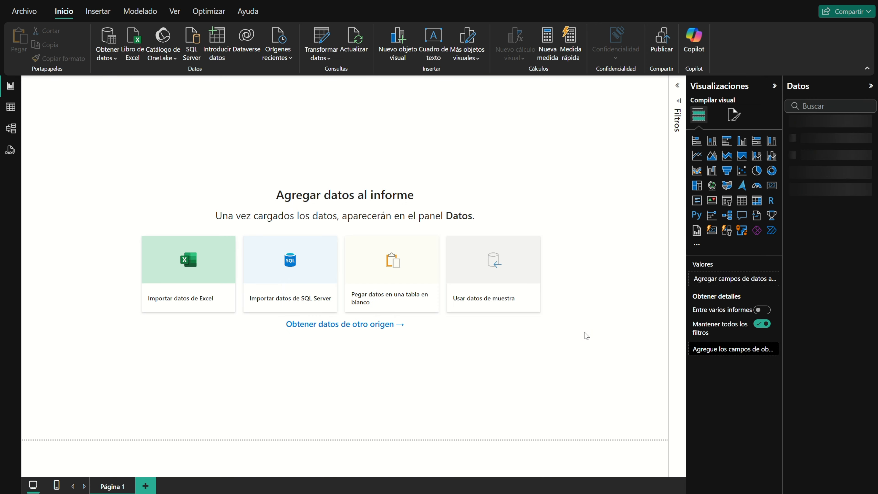
pyautogui.click(792, 124)
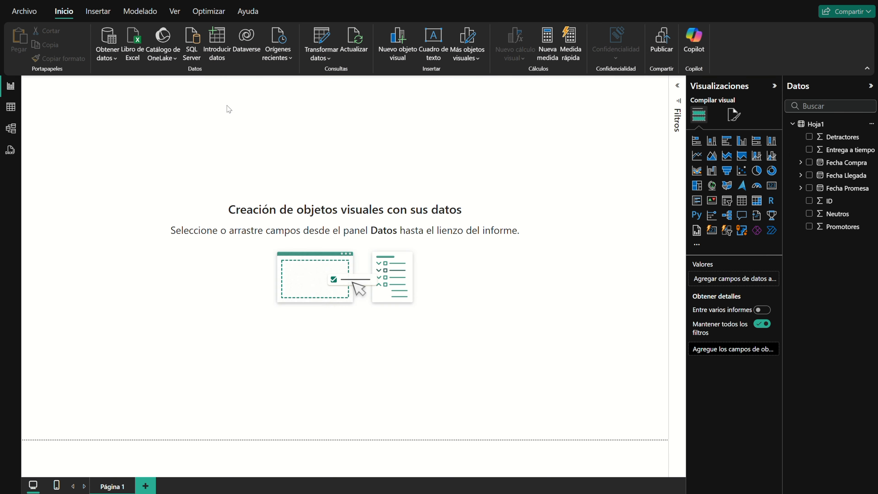
pyautogui.click(11, 128)
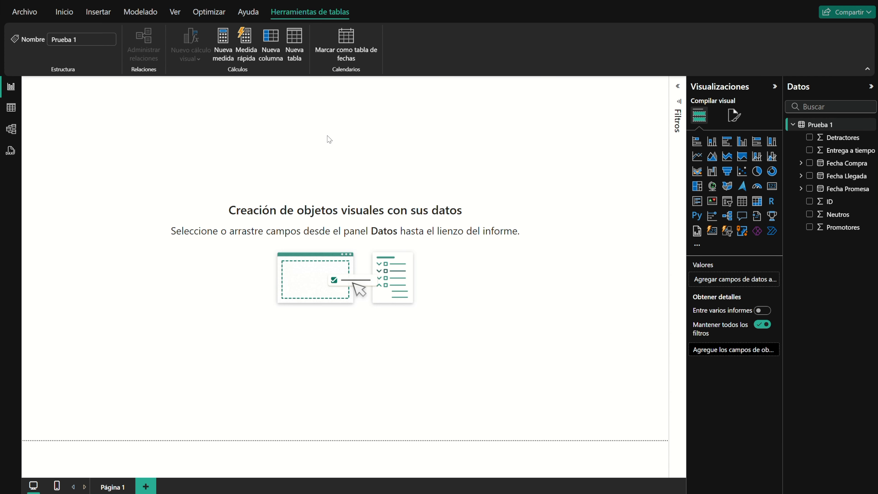
# - Create a blank query named Medidas in Power Query and apply it to the model
pyautogui.click(64, 11)
pyautogui.click(108, 52)
pyautogui.click(133, 246)
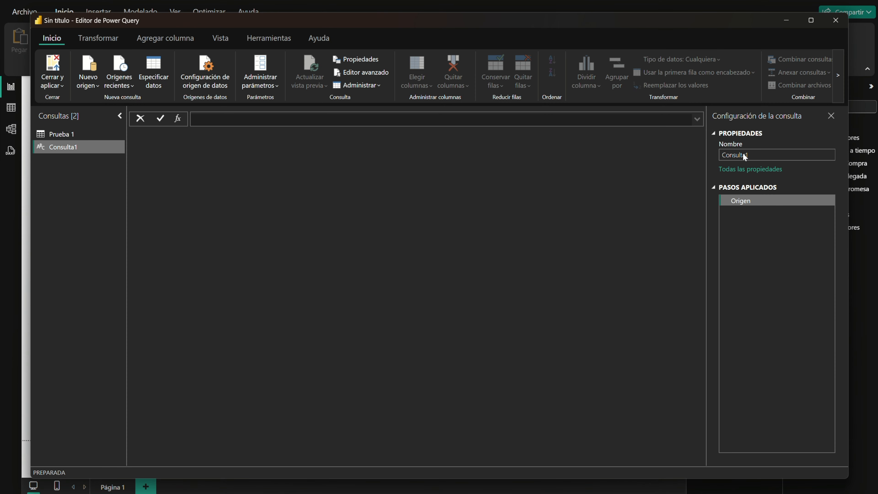
pyautogui.doubleClick(743, 155)
pyautogui.write('Medidas')
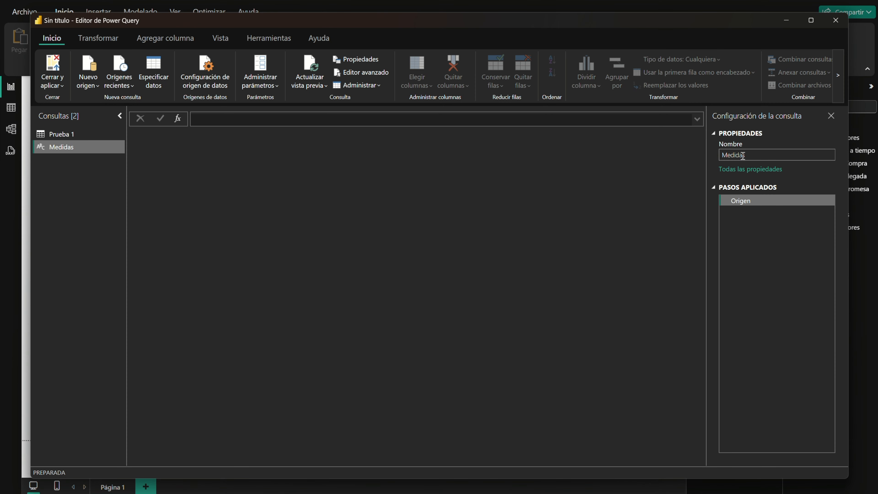
pyautogui.click(53, 71)
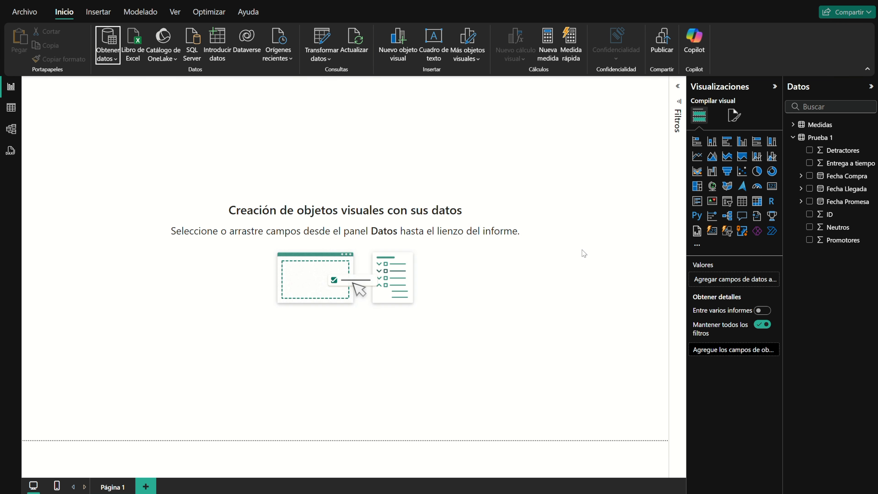
# - Start a measure named NPS in the Medidas table as SUM('Prueba 1'[Promotores])-SUM('Prueba 1'[Detractores])
pyautogui.click(806, 125)
pyautogui.click(221, 48)
pyautogui.write('NPS = SUM(pro')
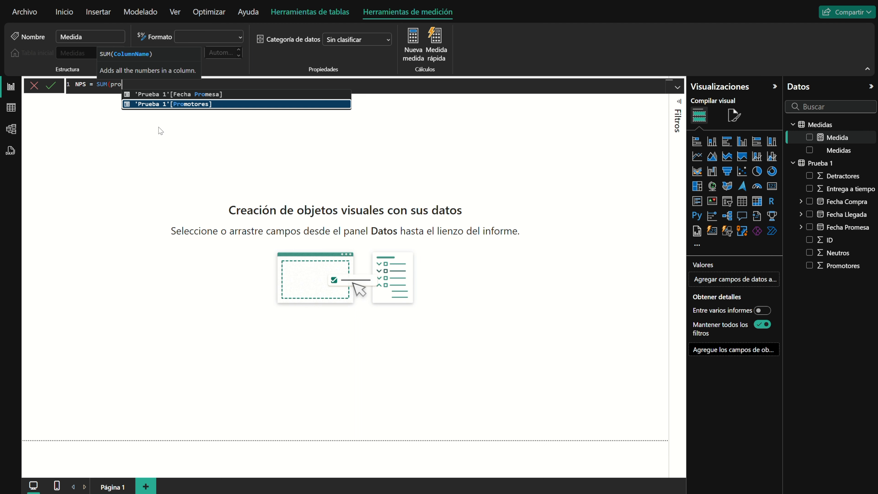
pyautogui.press('Tab')
pyautogui.write(')-')
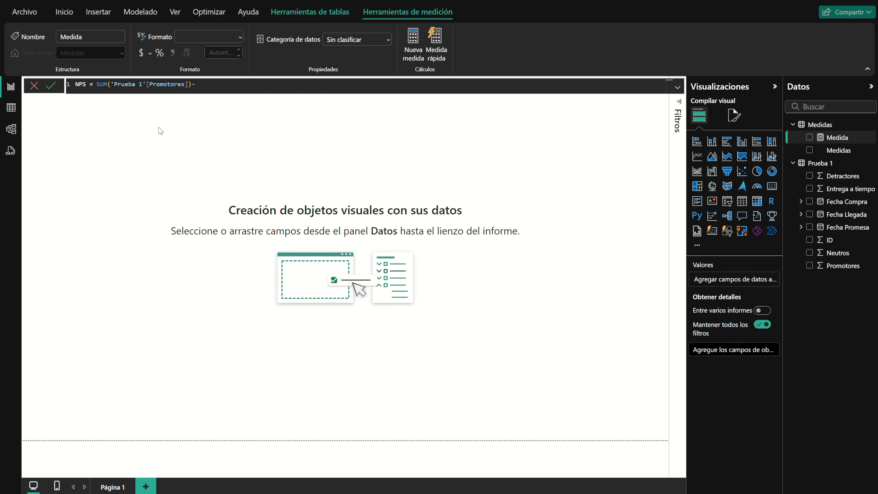
pyautogui.write('sum(det')
pyautogui.press('Tab')
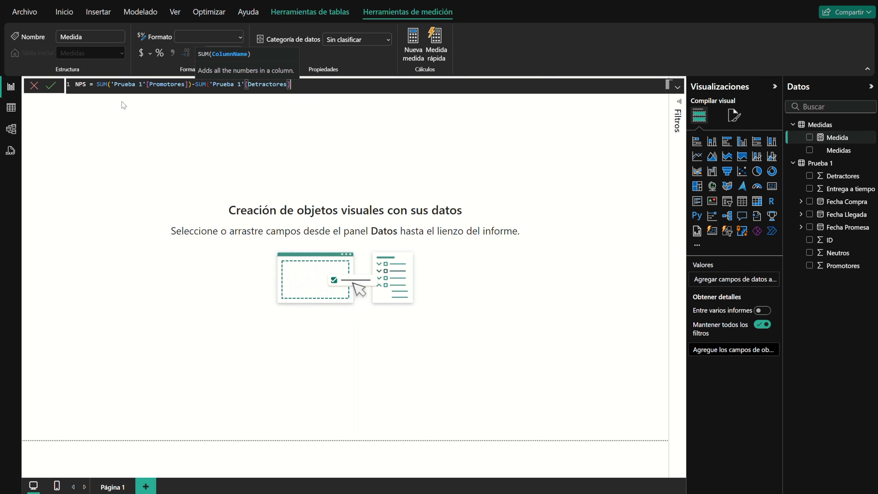
pyautogui.write(')')
# - Complete the NPS formula by dividing the bracketed difference by the bracketed sums of Promotores, Detractores and Neutros, and commit the measure
pyautogui.click(97, 84)
pyautogui.write('(')
pyautogui.click(309, 85)
pyautogui.write(')/sum(pro')
pyautogui.press('Tab')
pyautogui.write(') + sum(det')
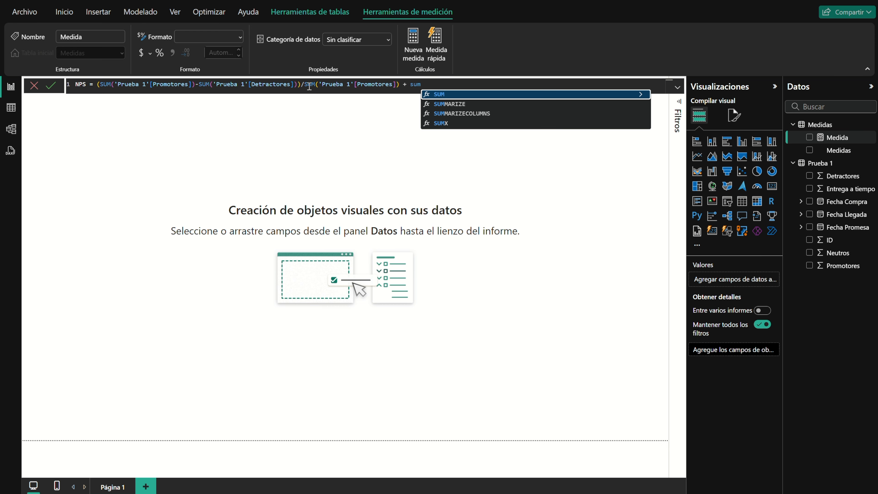
pyautogui.press('Tab')
pyautogui.write(') + sum(')
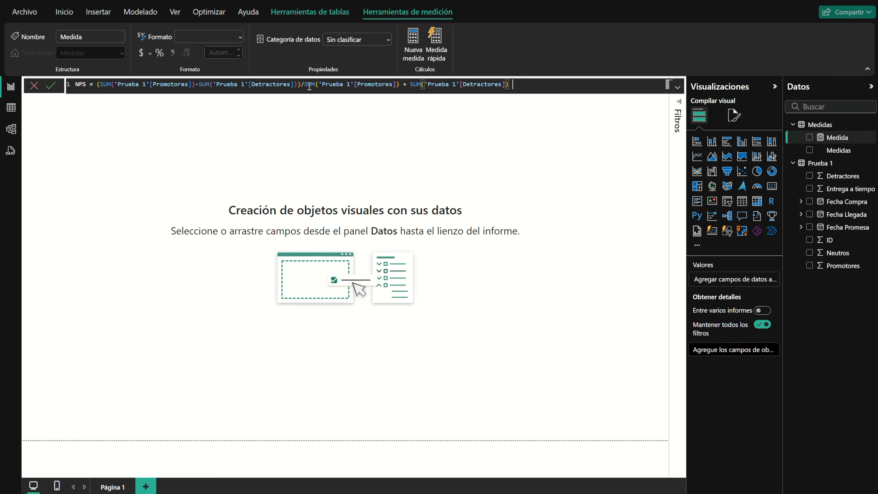
pyautogui.write('neu')
pyautogui.press('Tab')
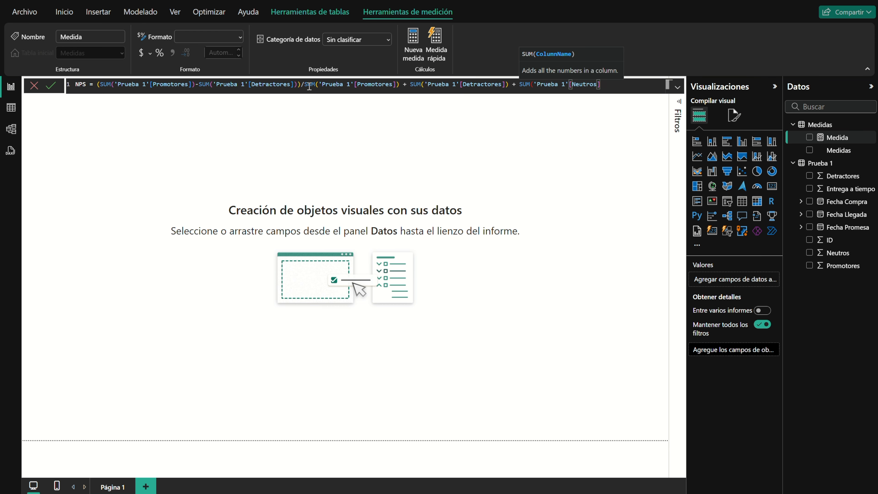
pyautogui.write('))')
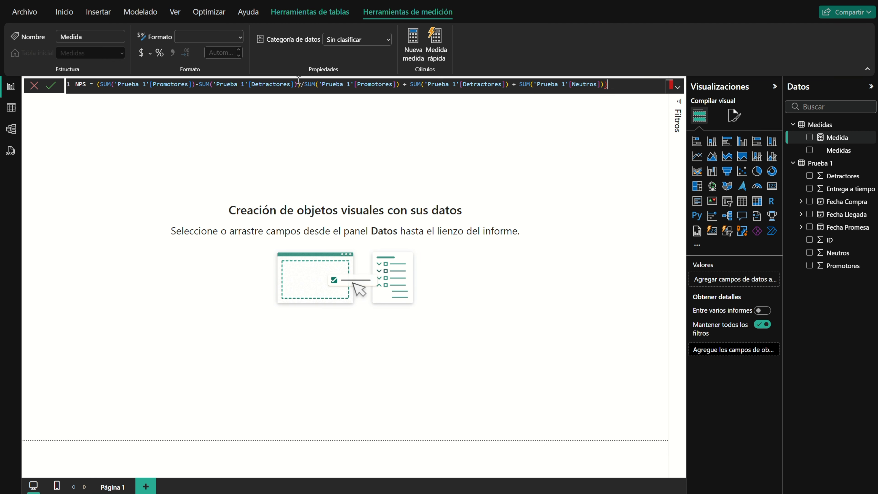
pyautogui.click(305, 85)
pyautogui.write('(')
pyautogui.press('Return')
# - Show the NPS measure as a card on the report canvas, with its data format set to Porcentaje
pyautogui.moveTo(831, 152); pyautogui.dragTo(207, 168)
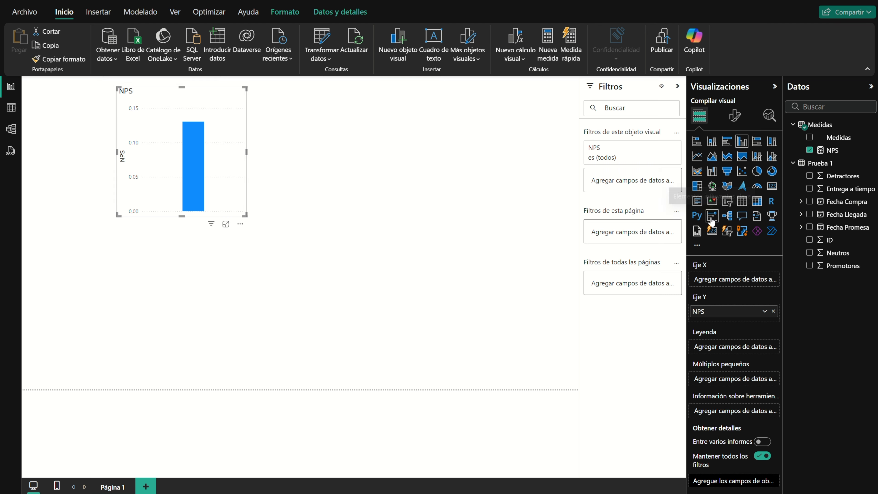
pyautogui.click(772, 186)
pyautogui.click(735, 115)
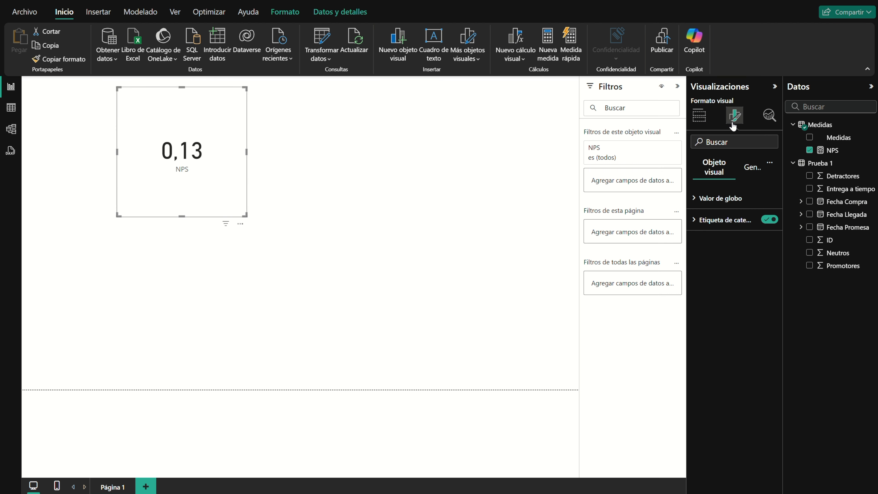
pyautogui.click(746, 167)
pyautogui.click(695, 266)
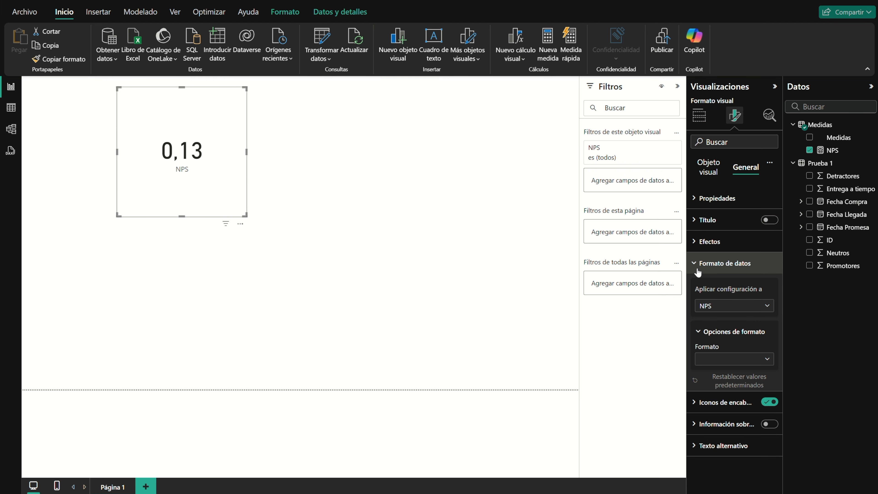
pyautogui.click(740, 362)
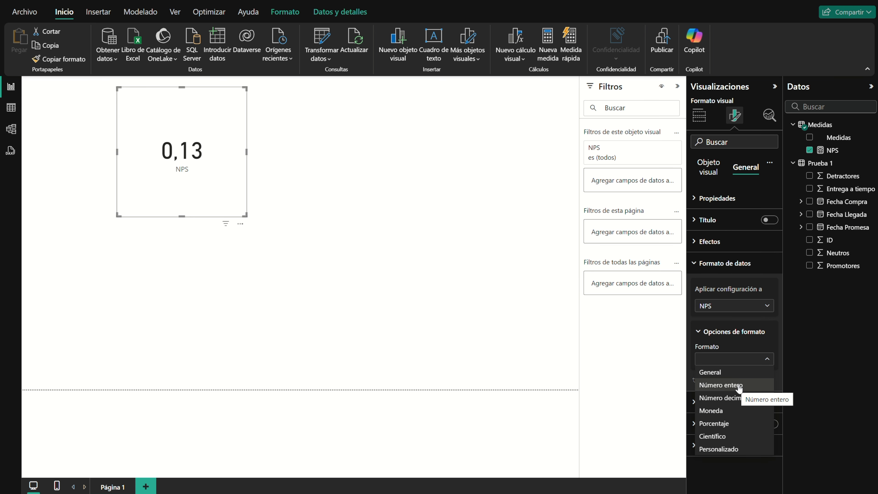
pyautogui.click(719, 423)
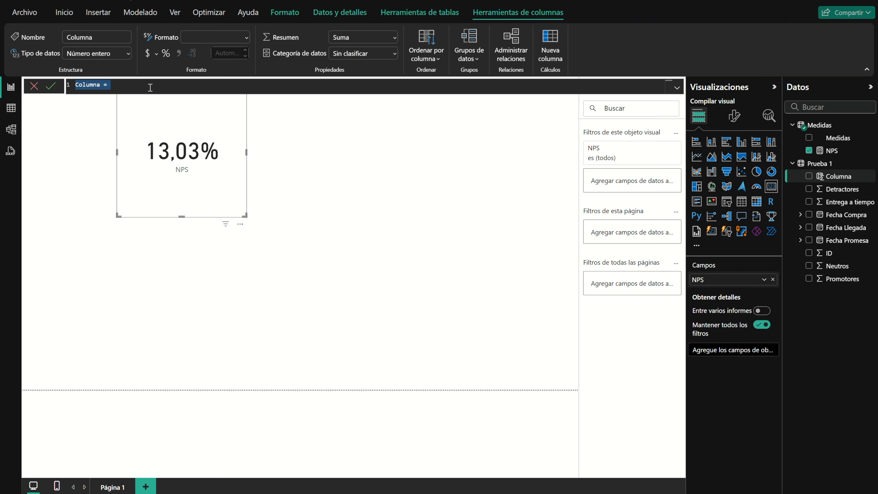
# - Define the Semana column as YEAR('Prueba 1'[Fecha Compra]) & "-" & WEEKNUM('Prueba 1'[Fecha Compra],21) and check its values in the table view
pyautogui.write('Semana = YEAR(')
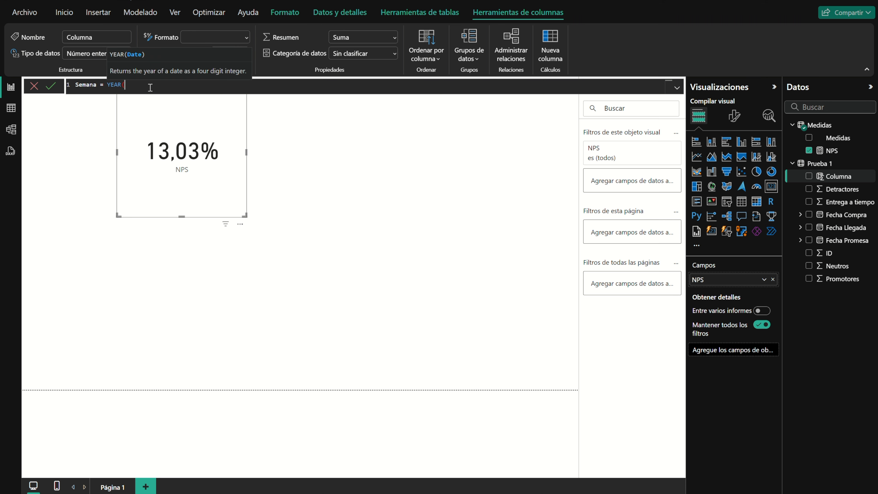
pyautogui.write("'Prueba 1'[Fecha Compra]")
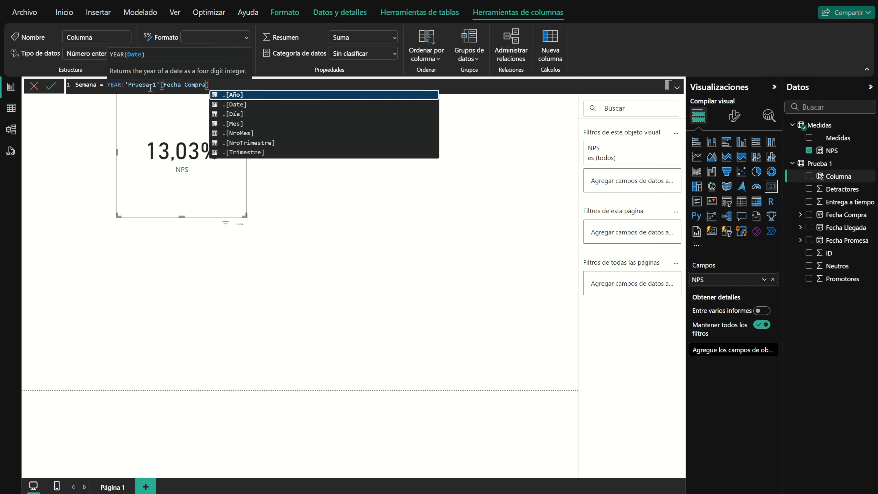
pyautogui.write(') & "-')
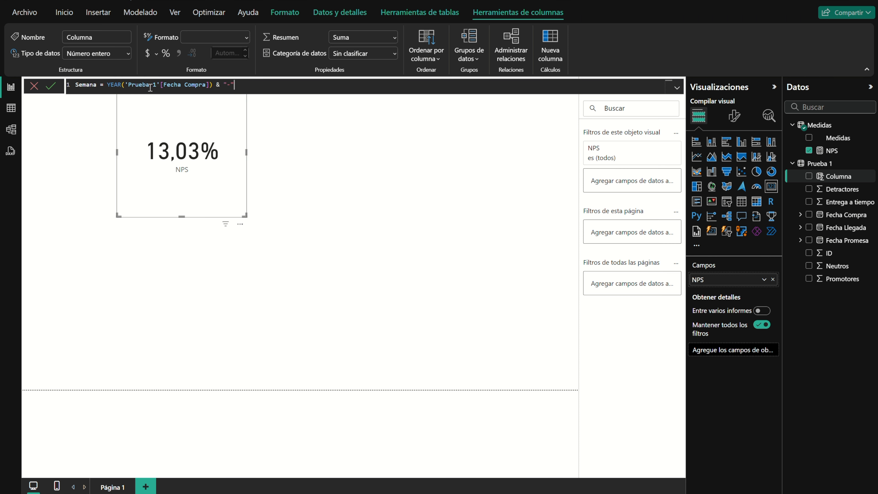
pyautogui.write('" & WEEKNUM(')
pyautogui.write("'Prueba 1'[Fecha Compra],21)")
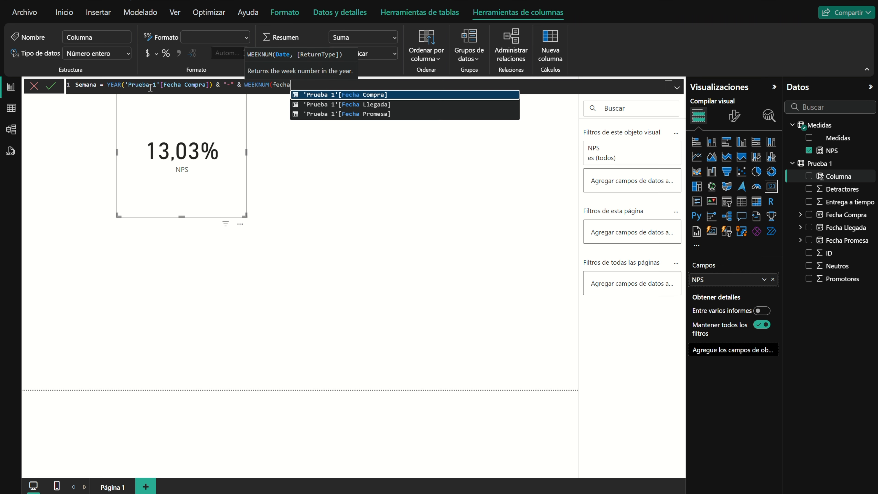
pyautogui.press('Return')
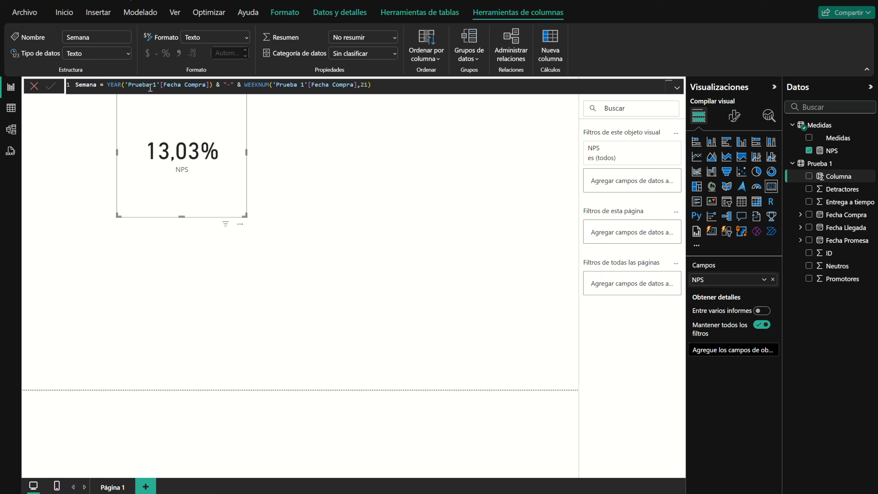
pyautogui.click(11, 108)
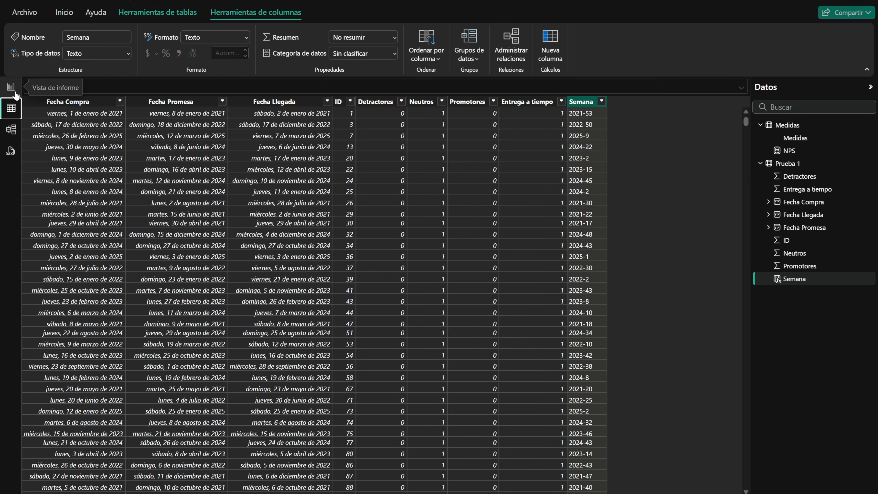
pyautogui.click(11, 87)
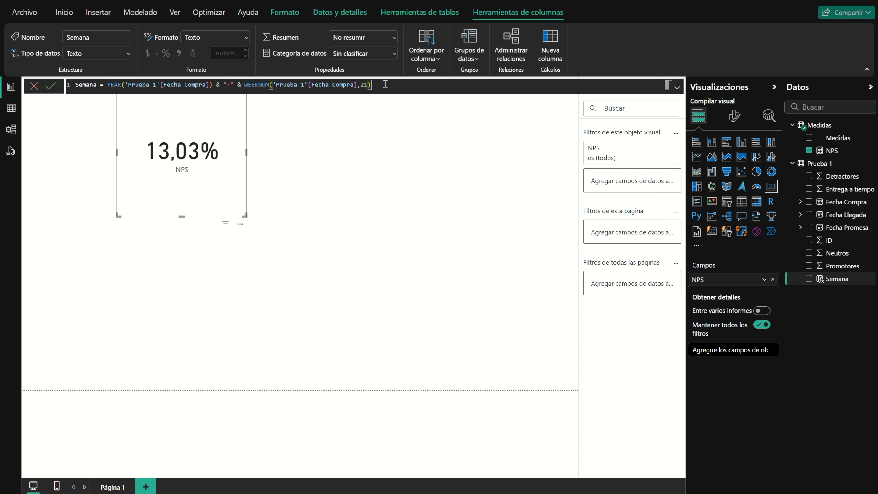
# - Add a column named OrdenSemana to the Prueba 1 table from a copy of the Semana formula
pyautogui.moveTo(387, 85); pyautogui.dragTo(42, 87)
pyautogui.hotkey('ctrl', 'c')
pyautogui.click(819, 163)
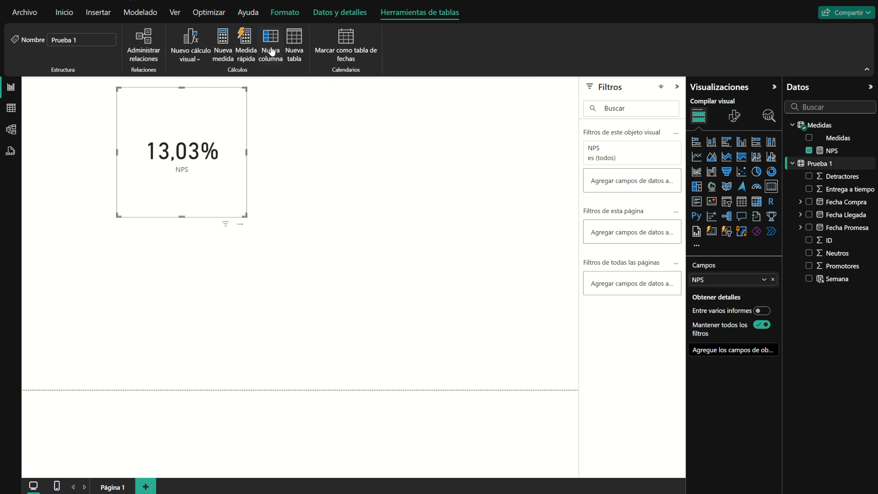
pyautogui.click(269, 36)
pyautogui.write('OrdenSemana = Semana =')
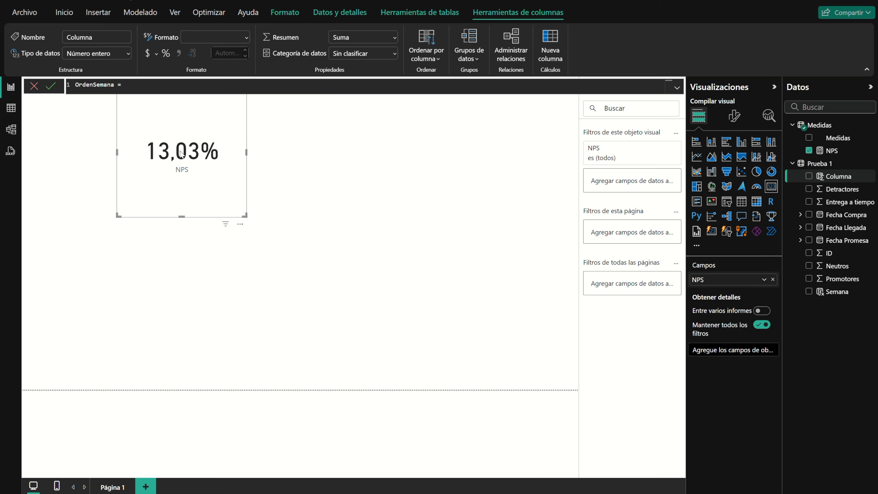
pyautogui.hotkey('ctrl', 'v')
pyautogui.press('Return')
# - Correct the OrdenSemana formula to YEAR('Prueba 1'[Fecha Compra])*100 + WEEKNUM('Prueba 1'[Fecha Compra],21) and check the column in the table view
pyautogui.moveTo(155, 85); pyautogui.dragTo(123, 85)
pyautogui.press('BackSpace')
pyautogui.moveTo(259, 85); pyautogui.dragTo(229, 85)
pyautogui.write('*100 +')
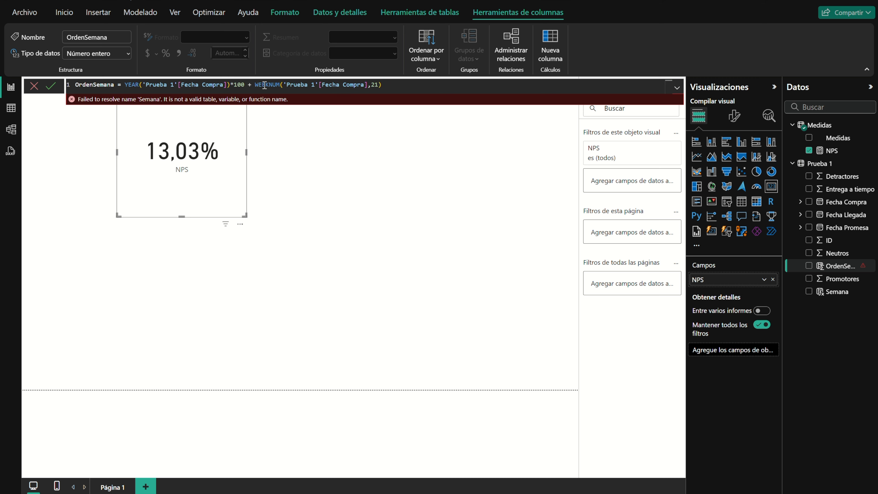
pyautogui.press('Return')
pyautogui.click(11, 108)
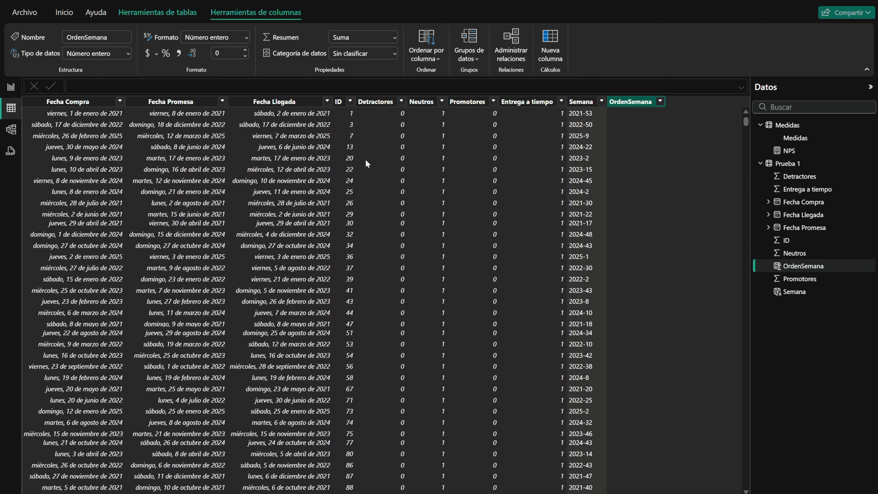
pyautogui.click(11, 86)
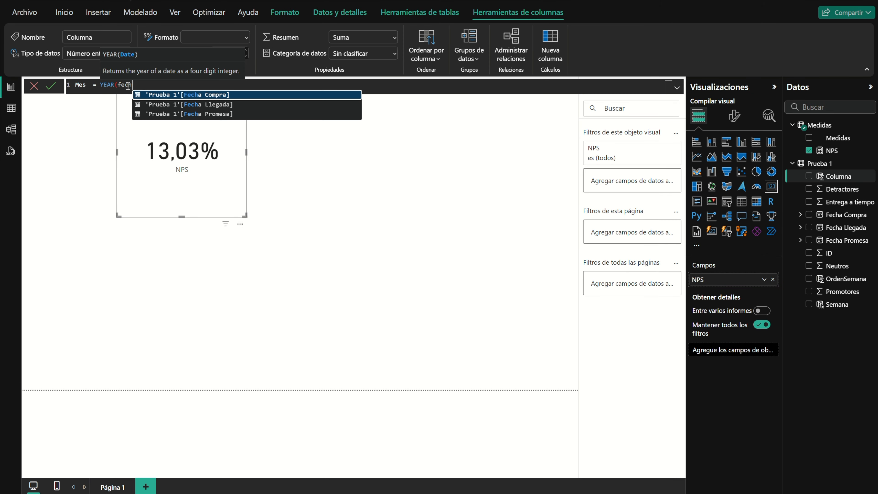
# - Define the Mes column as YEAR('Prueba 1'[Fecha Compra]) & "-" & MONTH('Prueba 1'[Fecha Compra])
pyautogui.write(') &')
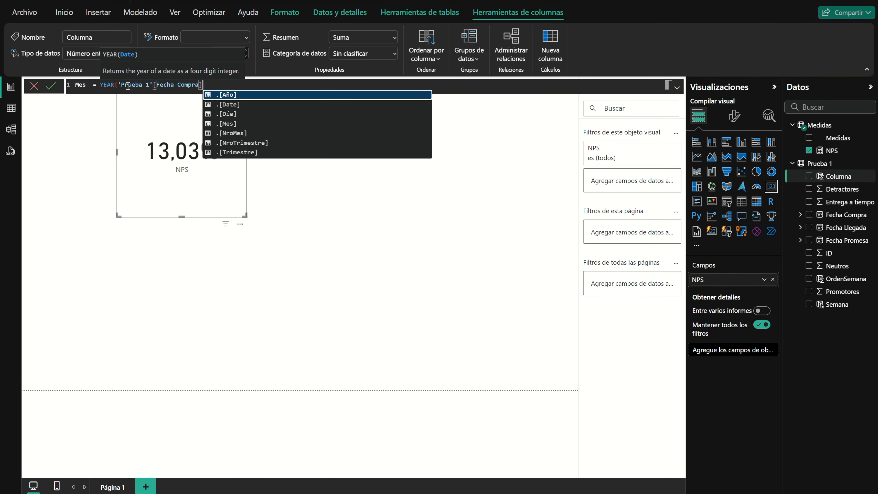
pyautogui.write(' "-" & MONTH(\'Prueba 1\'[Fecha Compra])')
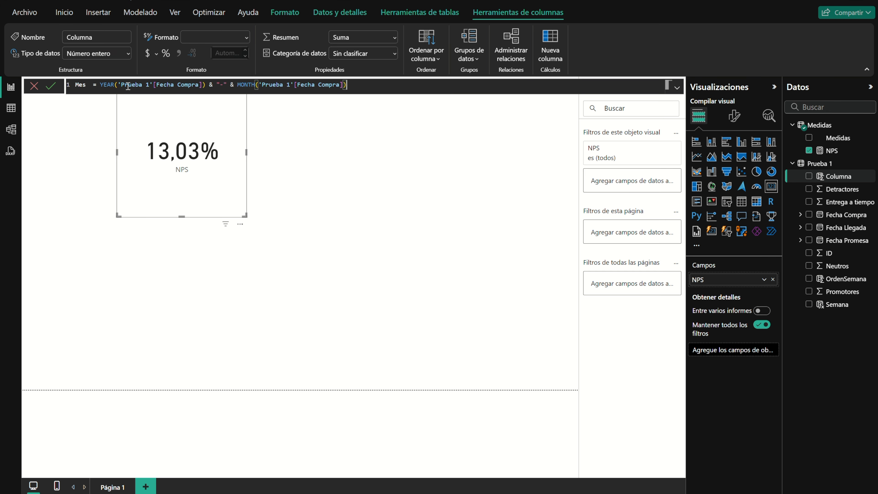
pyautogui.press('Return')
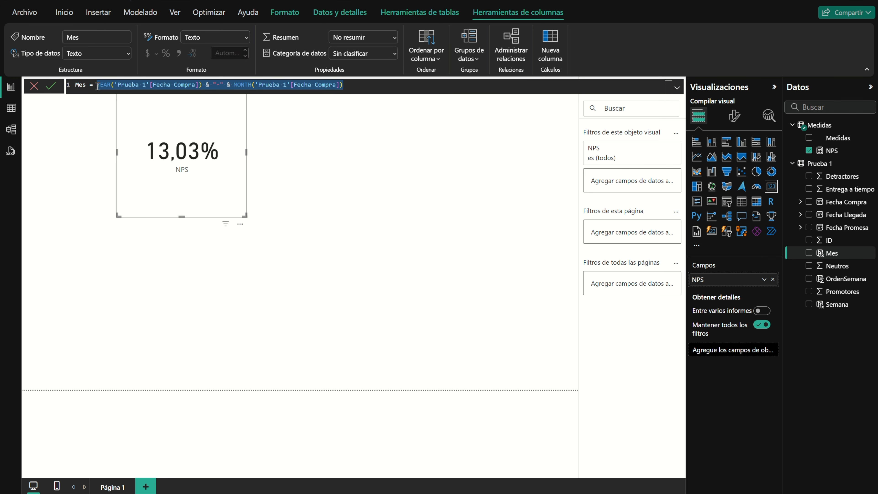
# - Add a column to the Prueba 1 table defined as OrdenMes = YEAR('Prueba 1'[Fecha Compra])*100 + MONTH('Prueba 1'[Fecha Compra])
pyautogui.click(818, 163)
pyautogui.click(271, 45)
pyautogui.hotkey('ctrl', 'a')
pyautogui.write('OrdenMes = YEAR(\'Prueba 1\'[Fecha Compra]) & \\"-\\" & MONTH(\'Prueba 1\'[Fecha Compra])')
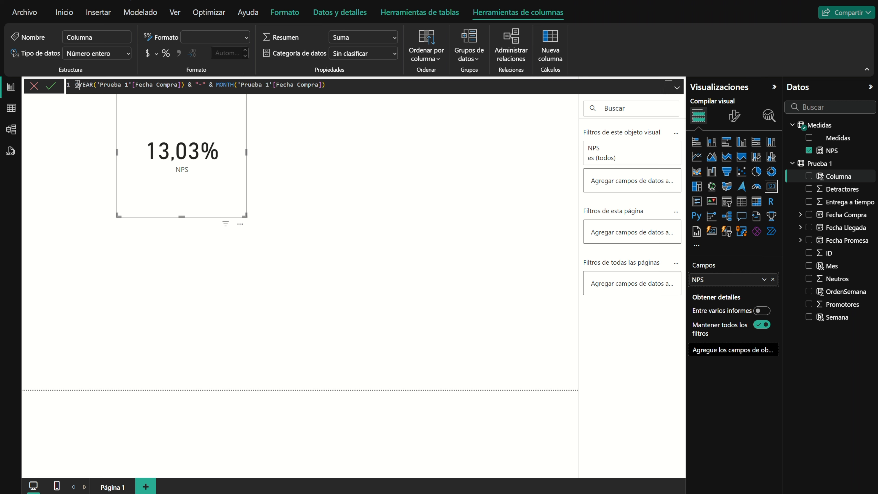
pyautogui.moveTo(248, 85); pyautogui.dragTo(221, 85)
pyautogui.write('*100 +')
pyautogui.press('Return')
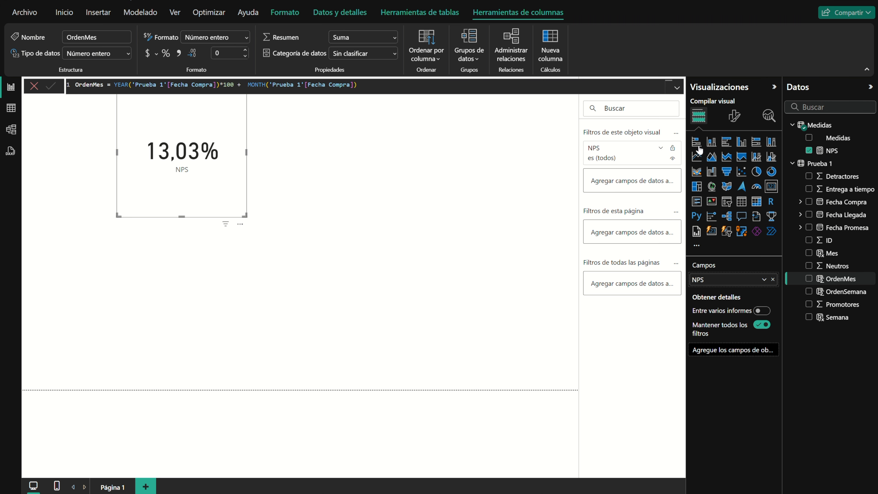
# - Add a column to the Prueba 1 table defined as Trimestre = YEAR('Prueba 1'[Fecha Compra]) & "-" & QUARTER('Prueba 1'[Fecha Compra])
pyautogui.click(819, 164)
pyautogui.click(275, 46)
pyautogui.write('Trimestre')
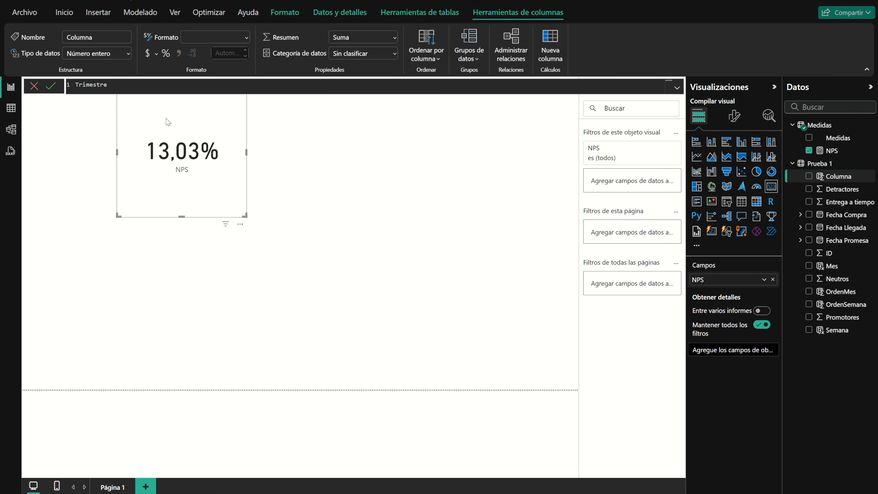
pyautogui.write(" = YEAR('Prueba 1'[Fecha Compra])")
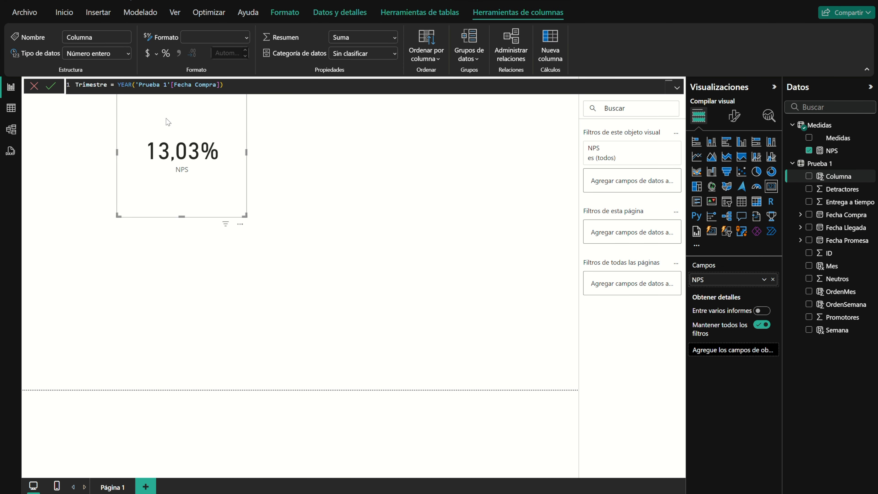
pyautogui.write(' & "-" & QUARTER(\'Prueba 1\'[Fecha Compra]')
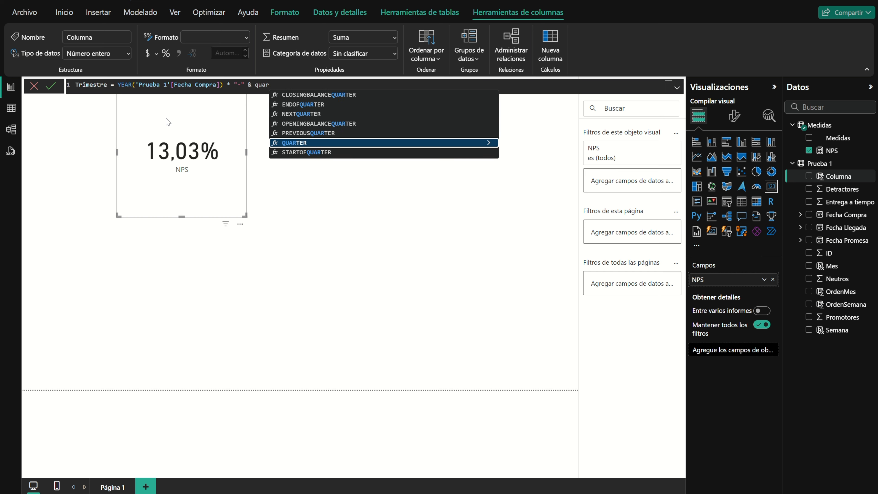
pyautogui.click(229, 84)
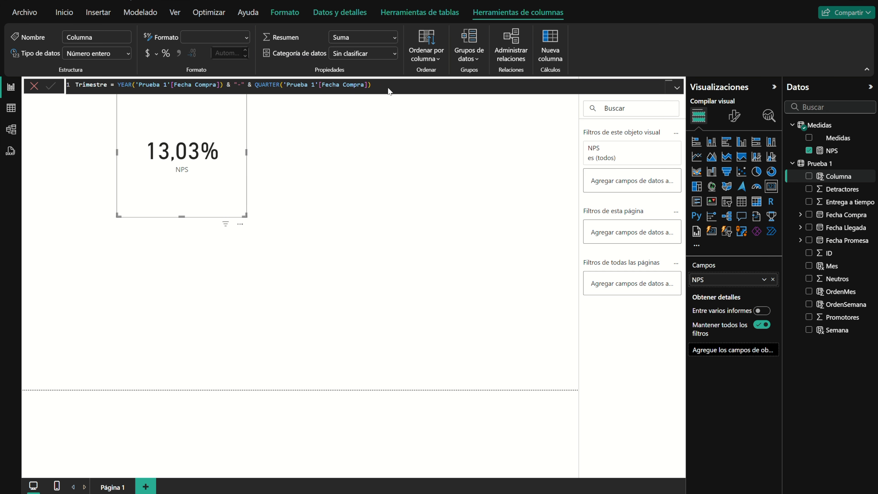
pyautogui.write(')')
pyautogui.press('Return')
# - From a copy of the Trimestre formula, add the column OrdenTrimestral = YEAR('Prueba 1'[Fecha Compra])*100 + QUARTER('Prueba 1'[Fecha Compra])
pyautogui.moveTo(386, 84); pyautogui.dragTo(71, 85)
pyautogui.hotkey('ctrl', 'c')
pyautogui.click(810, 166)
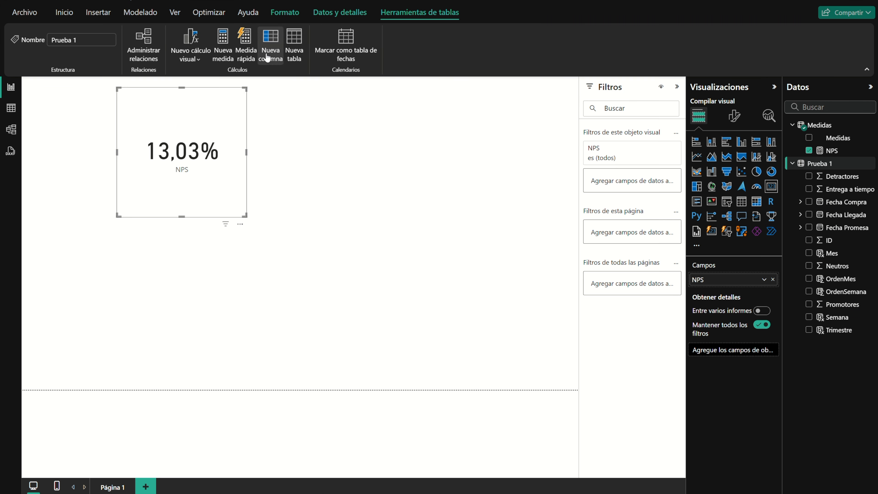
pyautogui.click(272, 54)
pyautogui.hotkey('ctrl', 'v')
pyautogui.doubleClick(100, 85)
pyautogui.press('BackSpace')
pyautogui.write('OrdenTrimestral')
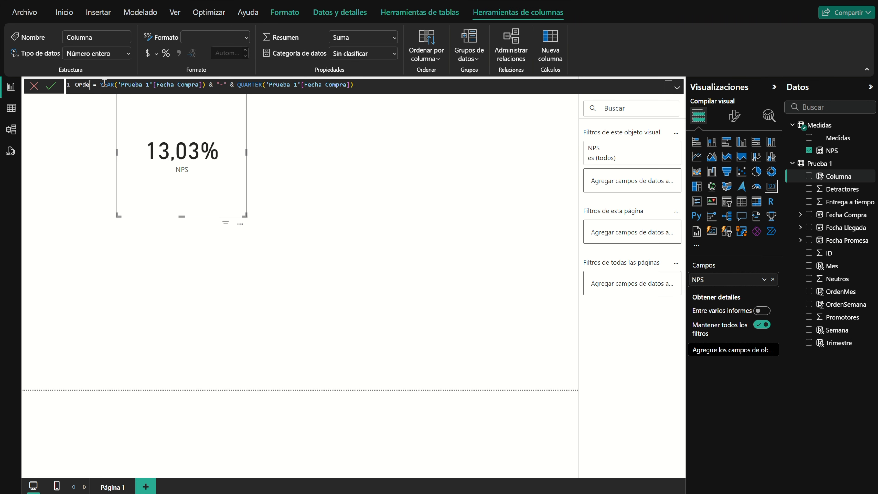
pyautogui.moveTo(276, 84); pyautogui.dragTo(244, 85)
pyautogui.write('*100 +')
pyautogui.press('Return')
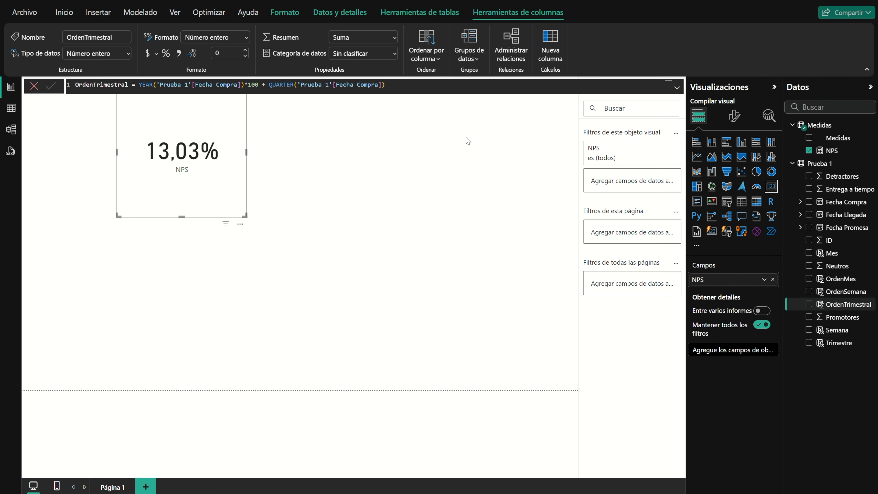
# - Add the column Anho = YEAR('Prueba 1'[Fecha Compra]) to the Prueba 1 table and check it in the table view
pyautogui.click(817, 163)
pyautogui.click(272, 48)
pyautogui.write('Anho =')
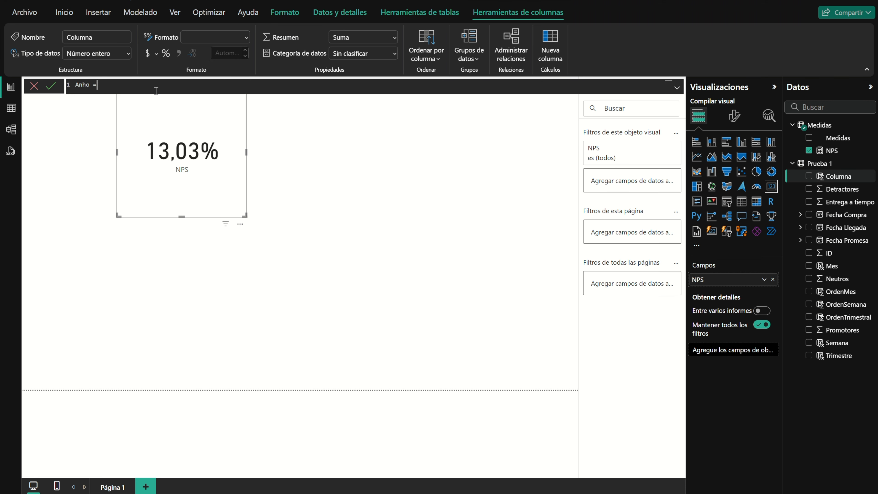
pyautogui.write(" YEAR('Prueba 1'[Fecha Compra])")
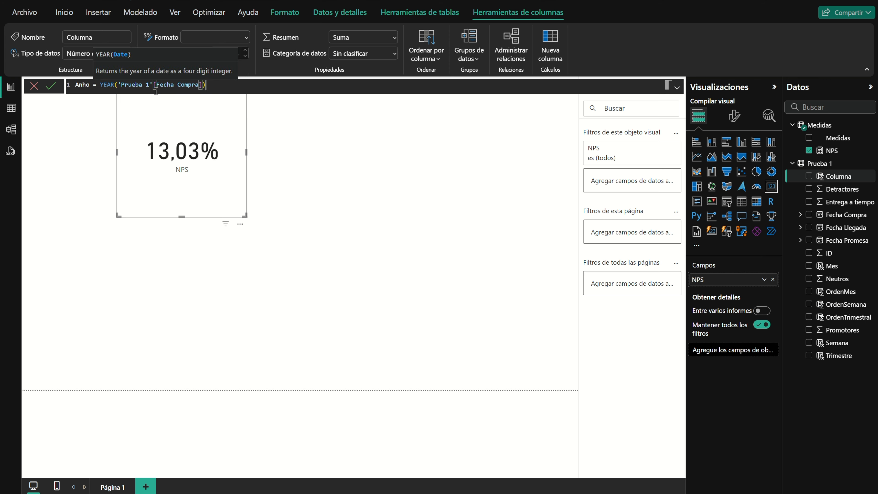
pyautogui.press('Return')
pyautogui.click(11, 108)
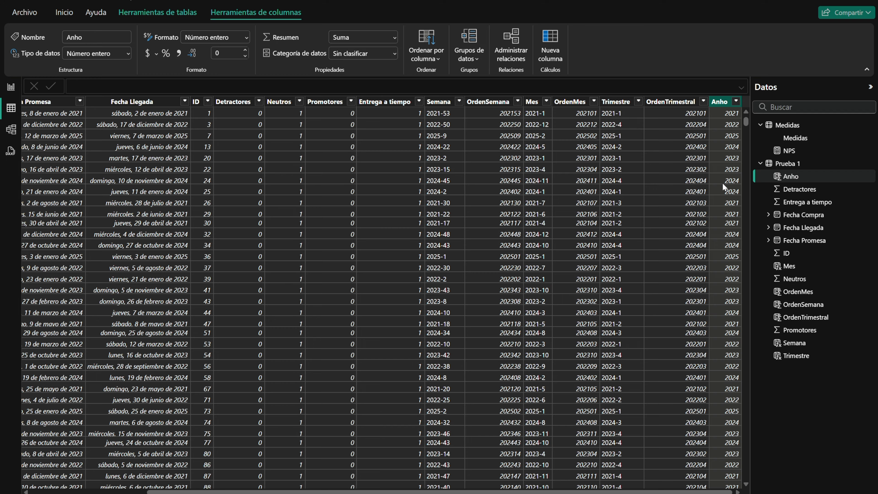
# - Create a fields parameter named Período with Semana, Mes, Trimestre and Anho, including a slicer on the report page
pyautogui.click(11, 87)
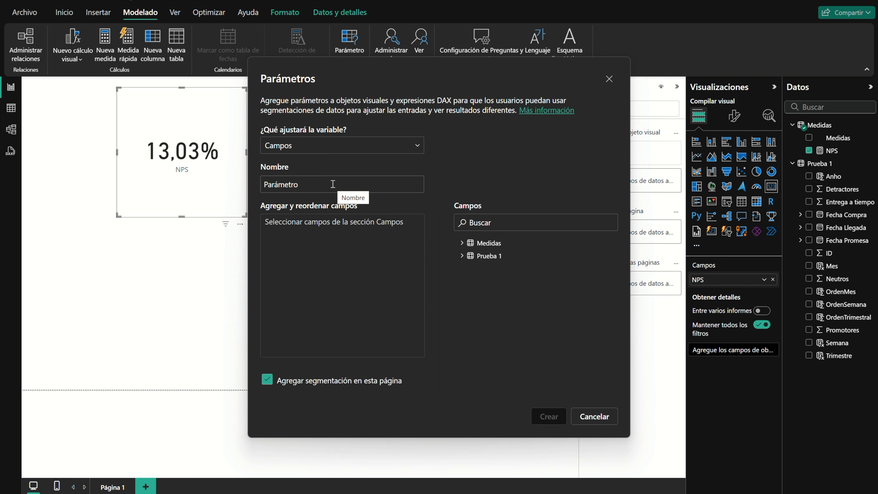
pyautogui.click(332, 184)
pyautogui.hotkey('ctrl', 'a')
pyautogui.write('P')
pyautogui.click(462, 256)
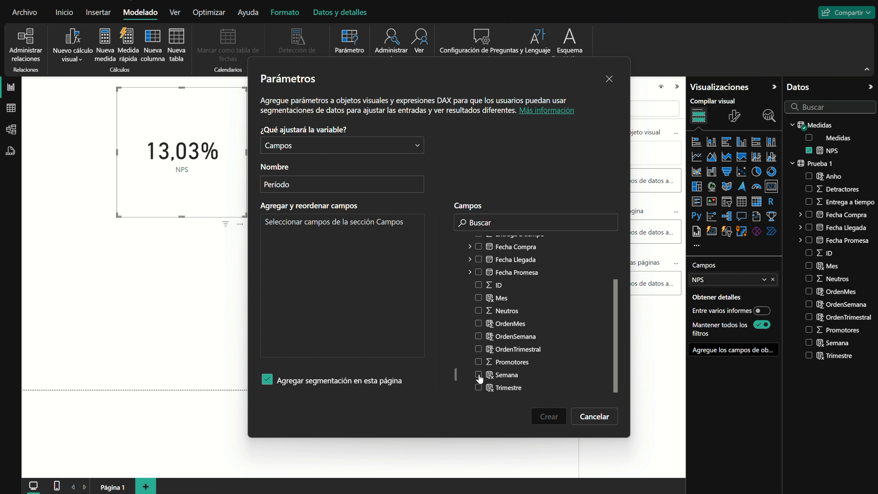
pyautogui.click(480, 377)
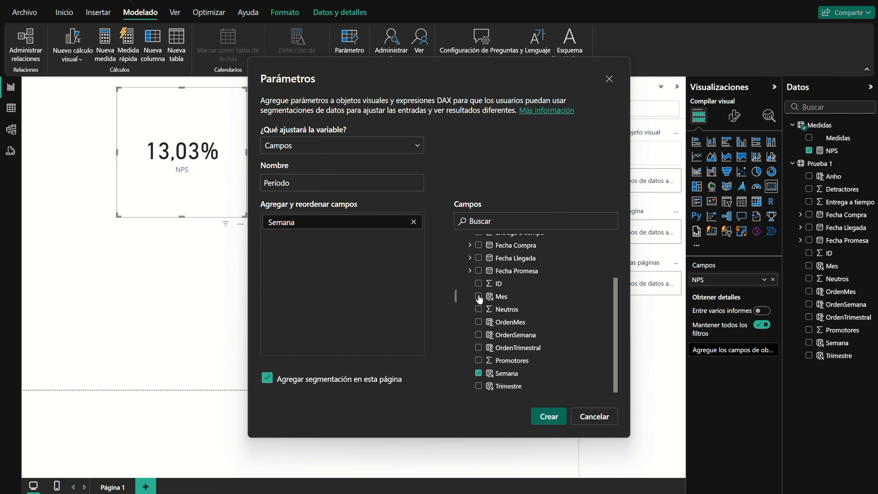
pyautogui.click(479, 297)
pyautogui.click(479, 386)
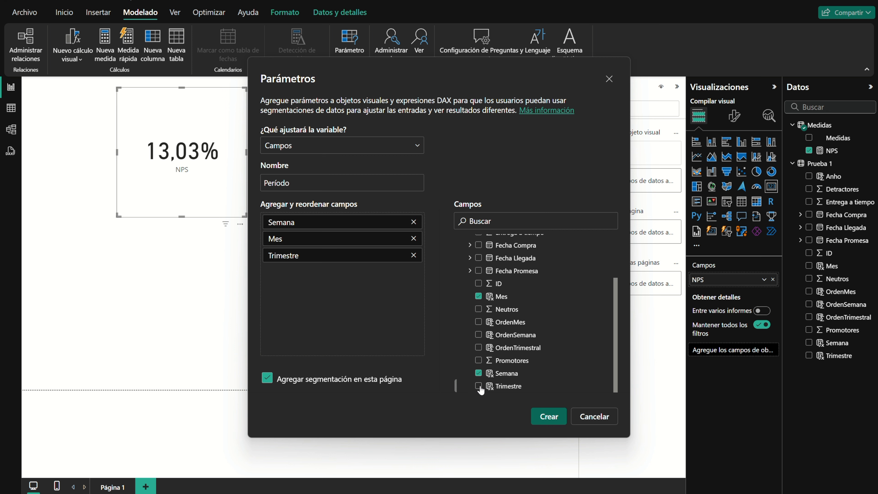
pyautogui.scroll(3, 500, 342)
pyautogui.click(478, 266)
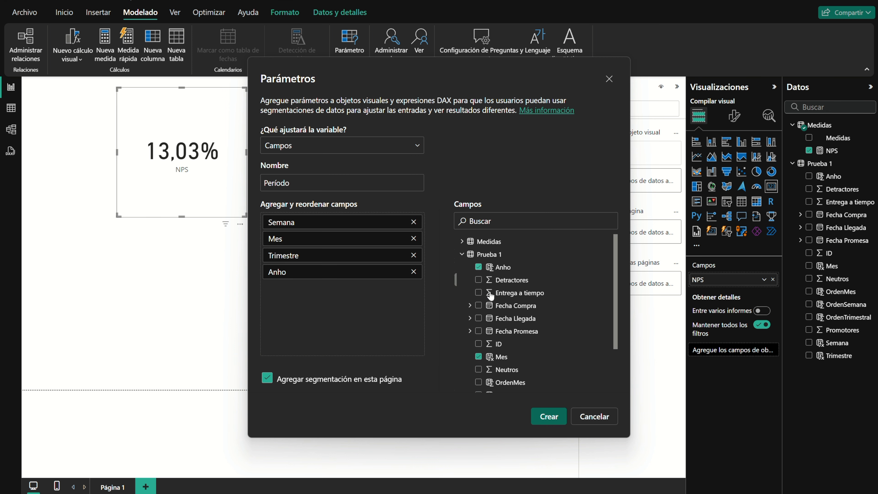
pyautogui.click(548, 416)
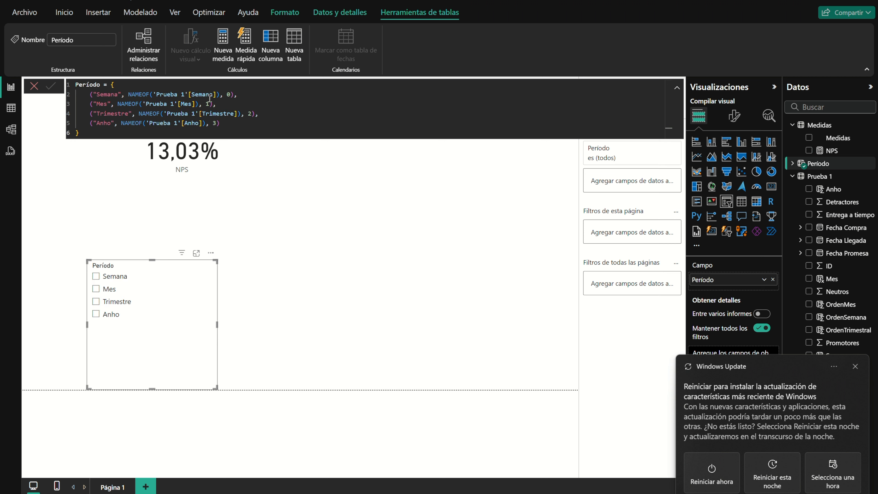
# - Add the labels "Semanal", "Mensual", "Trimestral" and "Anho" to the Período parameter's rows and use the Value4 label column as the slicer's field
pyautogui.click(230, 94)
pyautogui.write(', "Semanal"')
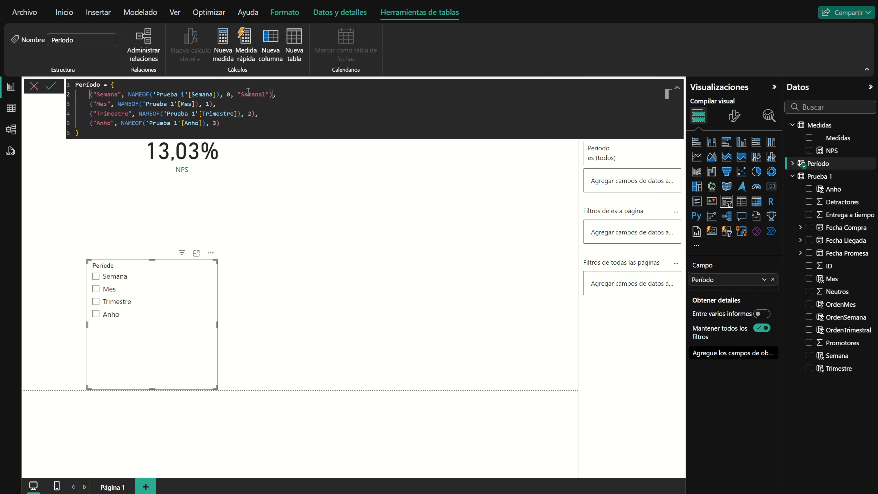
pyautogui.click(211, 104)
pyautogui.write(', "Mensual"')
pyautogui.click(251, 114)
pyautogui.write(', "Trimestral"')
pyautogui.click(214, 123)
pyautogui.write(', "')
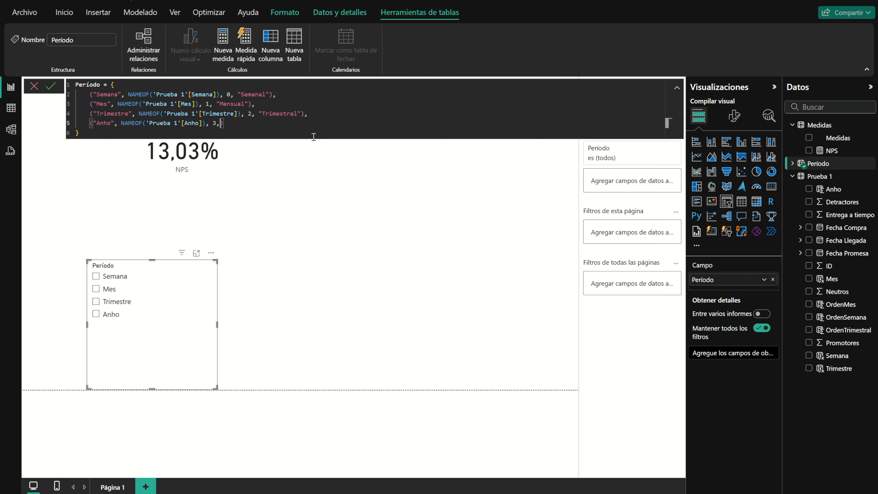
pyautogui.write('Anho"')
pyautogui.press('Return')
pyautogui.click(792, 163)
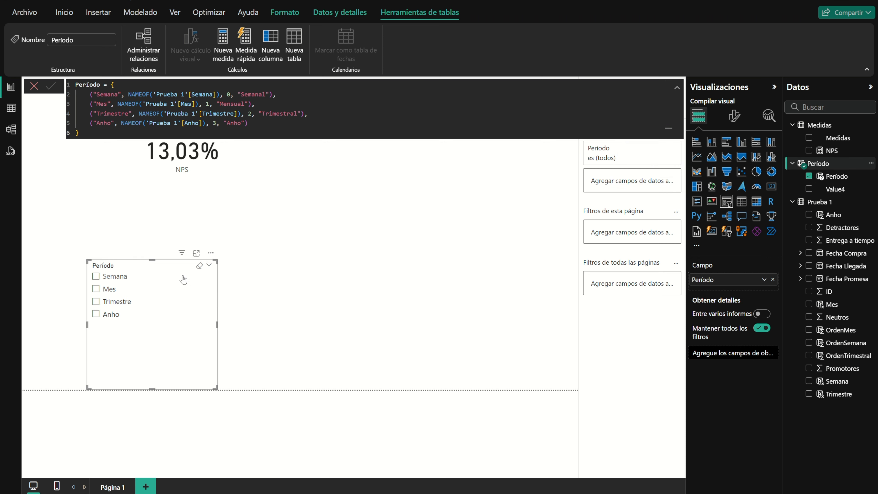
pyautogui.moveTo(835, 189); pyautogui.dragTo(735, 282)
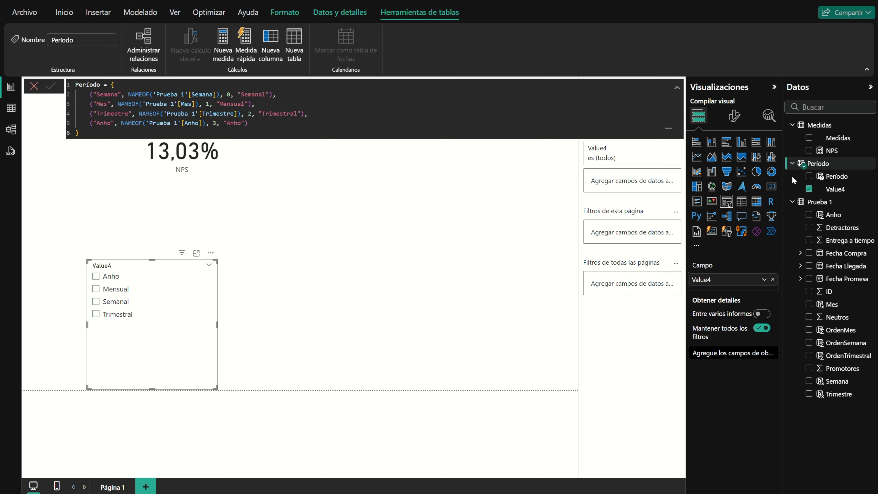
# - Append the order numbers 0, 1, 2 and 3 to the Período parameter's rows and sort Value4 by Value5
pyautogui.click(271, 94)
pyautogui.click(301, 114)
pyautogui.click(244, 123)
pyautogui.press('Return')
pyautogui.click(792, 189)
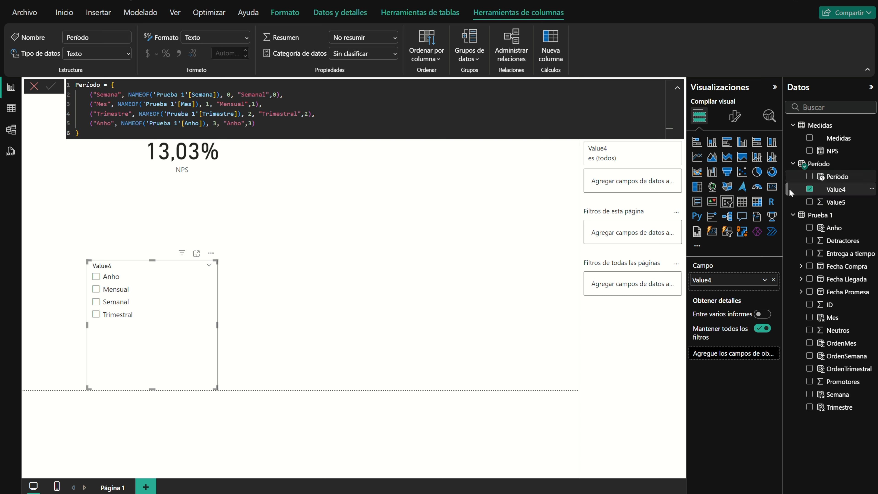
pyautogui.click(445, 59)
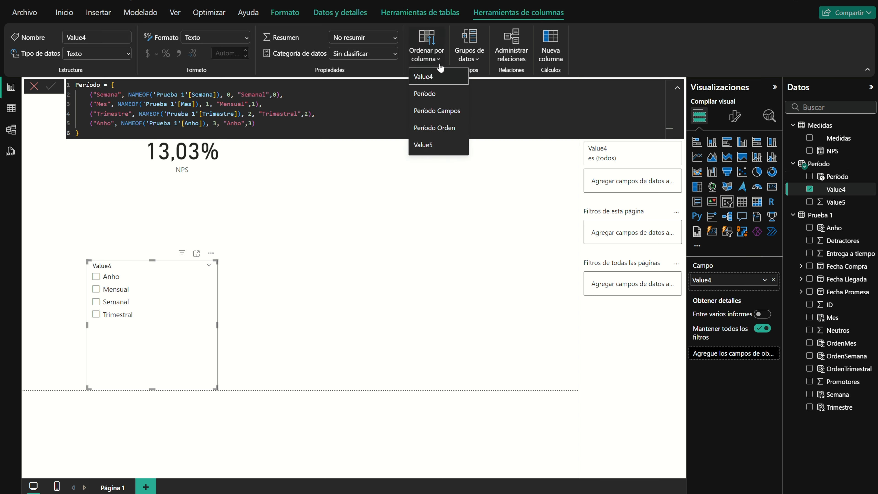
pyautogui.click(431, 146)
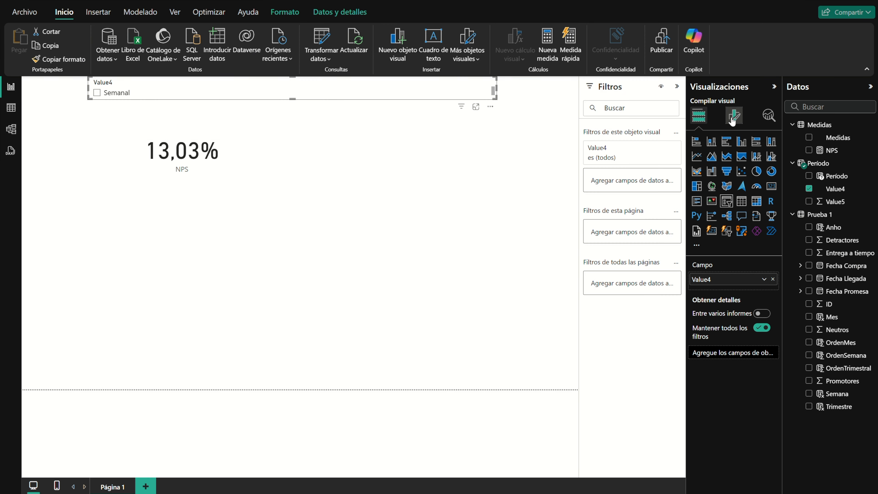
# - Change the period slicer's style from a vertical list to tiles
pyautogui.click(734, 117)
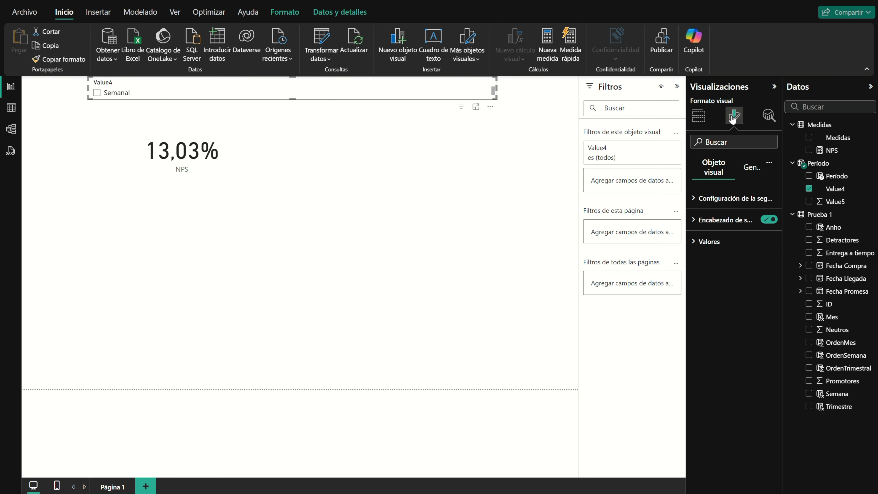
pyautogui.click(692, 200)
pyautogui.click(727, 255)
pyautogui.click(723, 278)
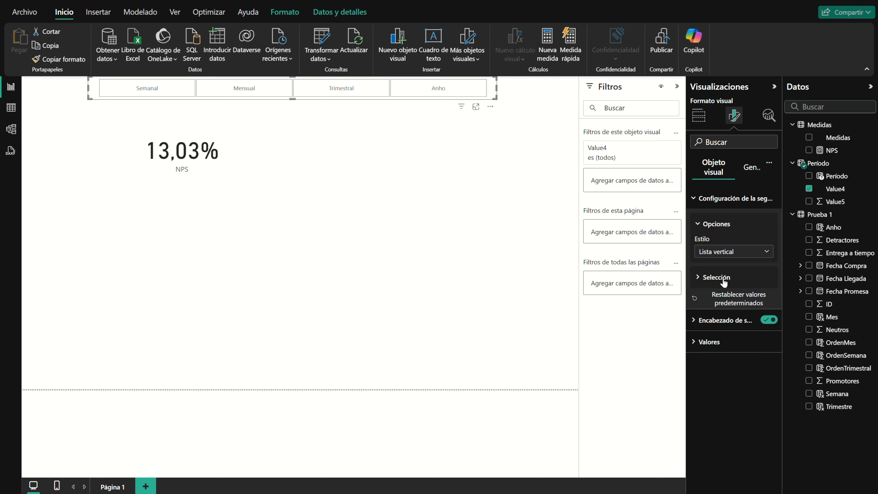
# - Narrow the period slicer, centre it near the page's upper edge, and move the NPS card beneath it
pyautogui.moveTo(496, 88); pyautogui.dragTo(469, 88)
pyautogui.moveTo(379, 102); pyautogui.dragTo(400, 124)
pyautogui.moveTo(182, 138); pyautogui.dragTo(300, 231)
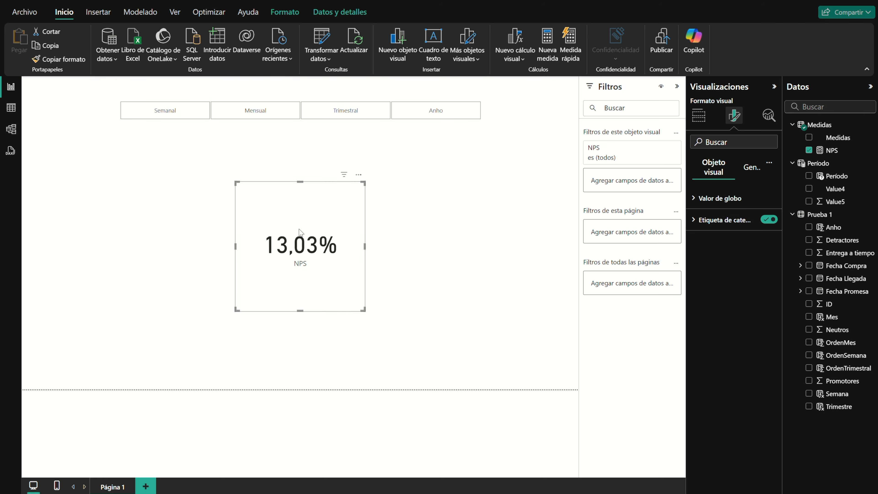
pyautogui.click(299, 155)
# - Try the Semanal and Trimestral options of the period slicer and leave Semanal selected
pyautogui.click(165, 110)
pyautogui.click(325, 110)
pyautogui.click(198, 109)
pyautogui.click(483, 205)
# - Create the measure Periodo = MAX('Período'[Período Orden]) in the Medidas table
pyautogui.click(819, 125)
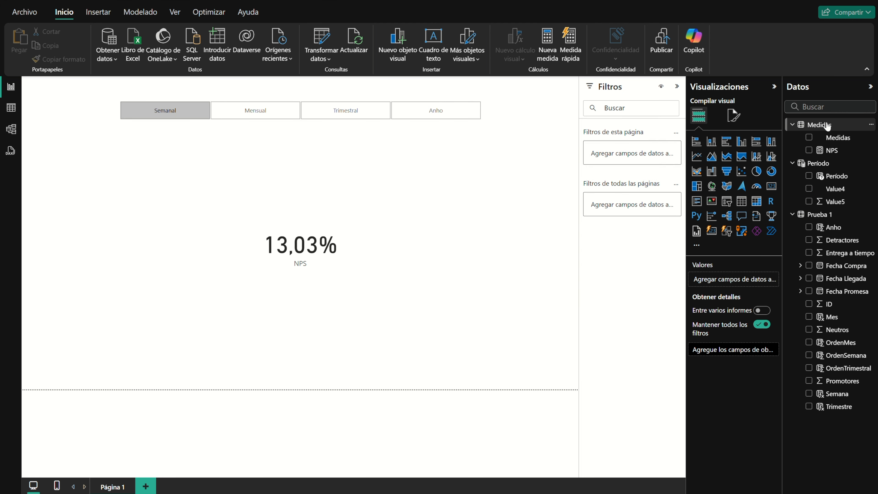
pyautogui.click(225, 56)
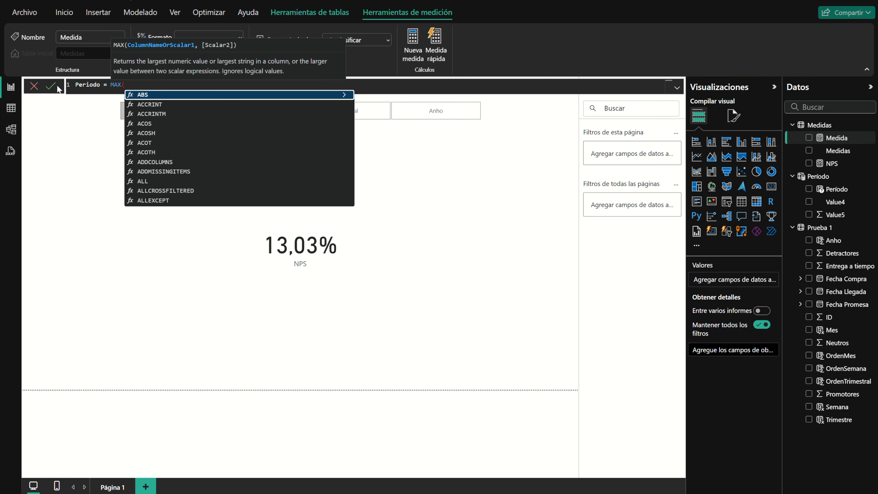
pyautogui.write('ord')
pyautogui.press('Up')
pyautogui.press('Tab')
pyautogui.write(')')
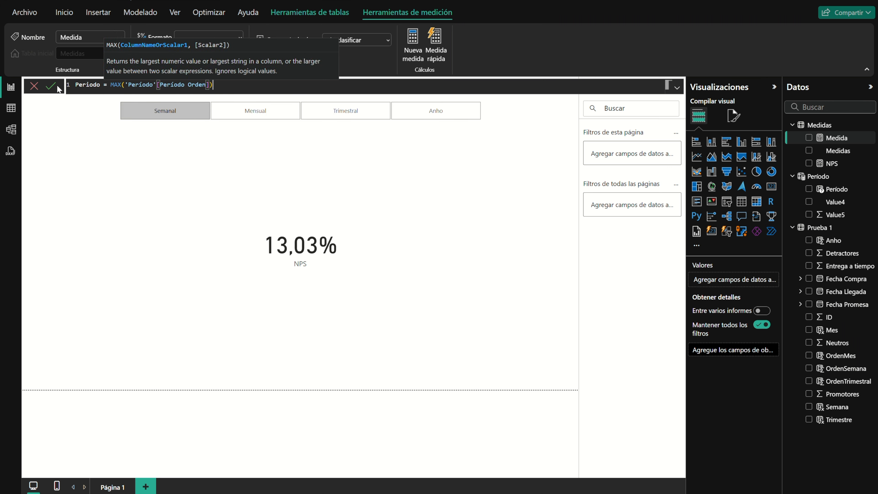
pyautogui.click(58, 87)
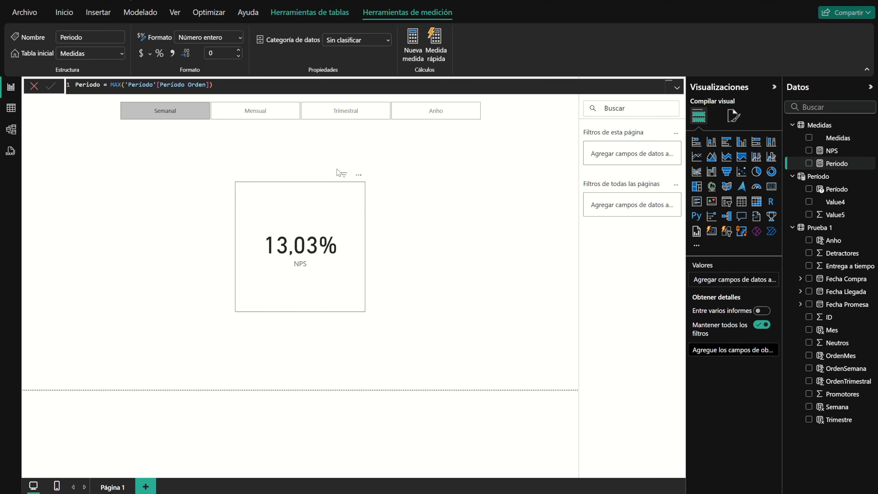
# - Show the Periodo measure in a card beside the NPS card and test it with the slicer's options, ending on Semanal
pyautogui.moveTo(835, 164); pyautogui.dragTo(415, 196)
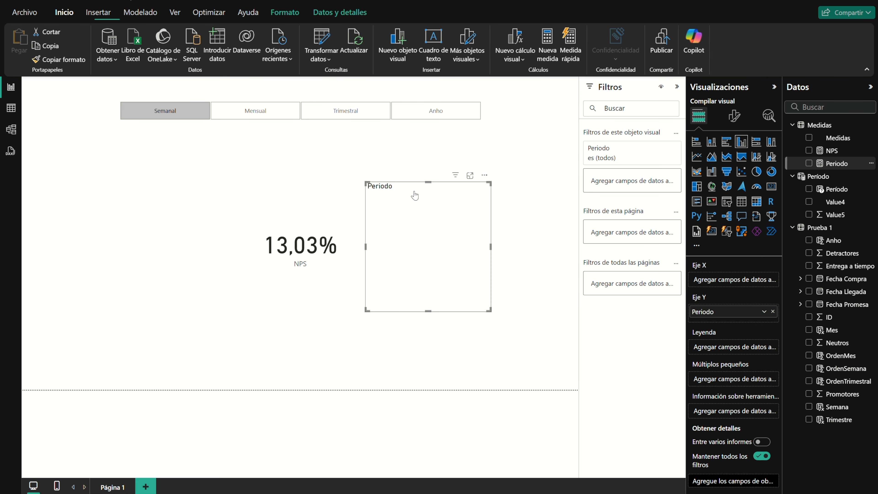
pyautogui.click(771, 186)
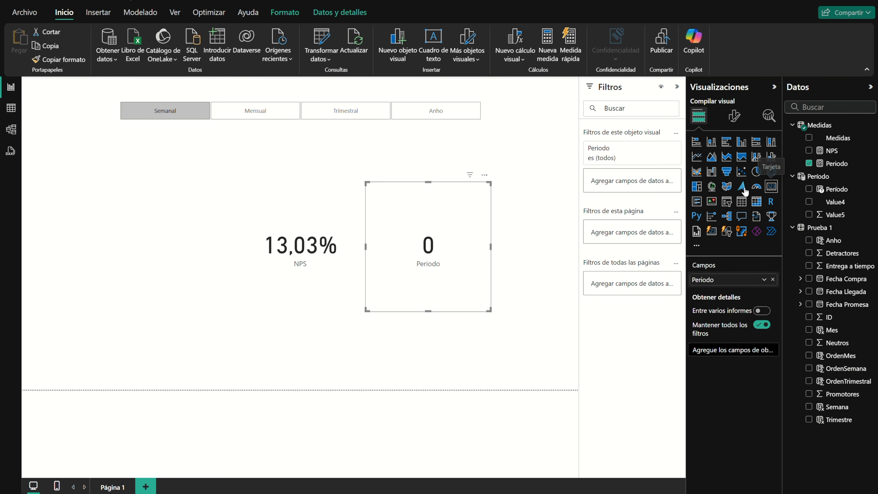
pyautogui.click(273, 110)
pyautogui.click(348, 112)
pyautogui.click(432, 112)
pyautogui.click(240, 104)
pyautogui.click(331, 117)
pyautogui.click(187, 109)
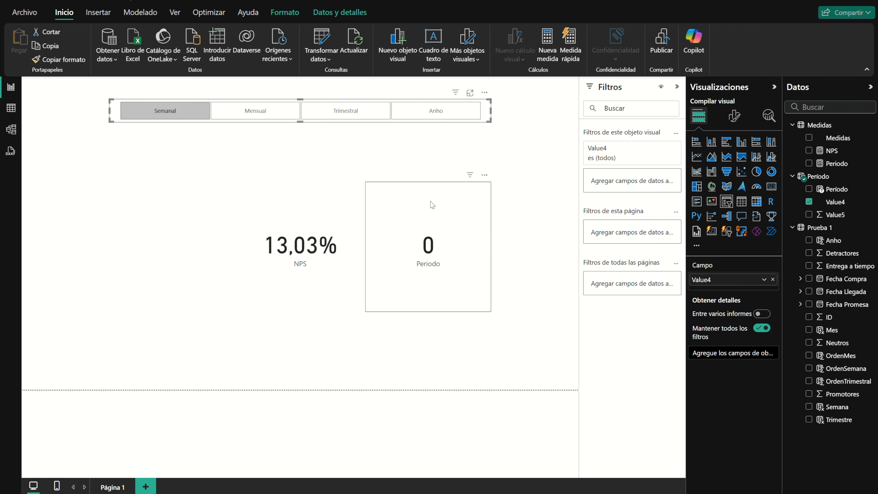
# - Start a measure NPS PARAMETRO in the Medidas table with the variable TIEMPO = MAX('Período'[Período Orden])
pyautogui.click(830, 176)
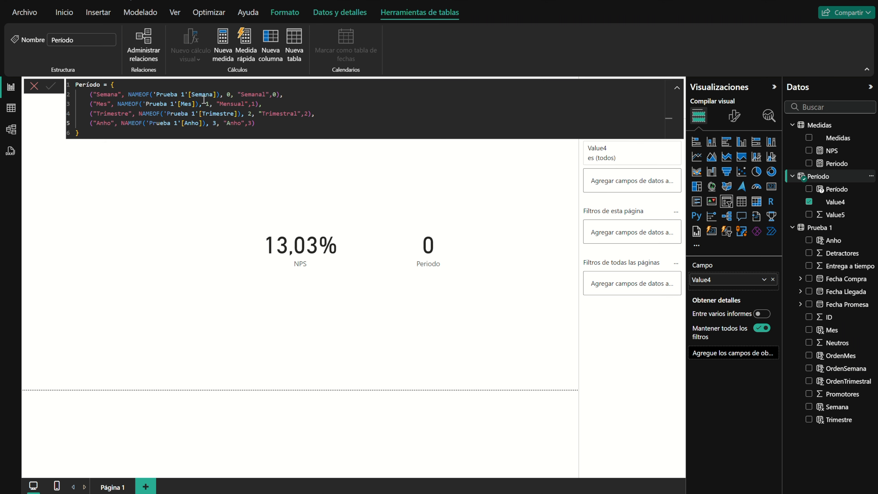
pyautogui.click(537, 210)
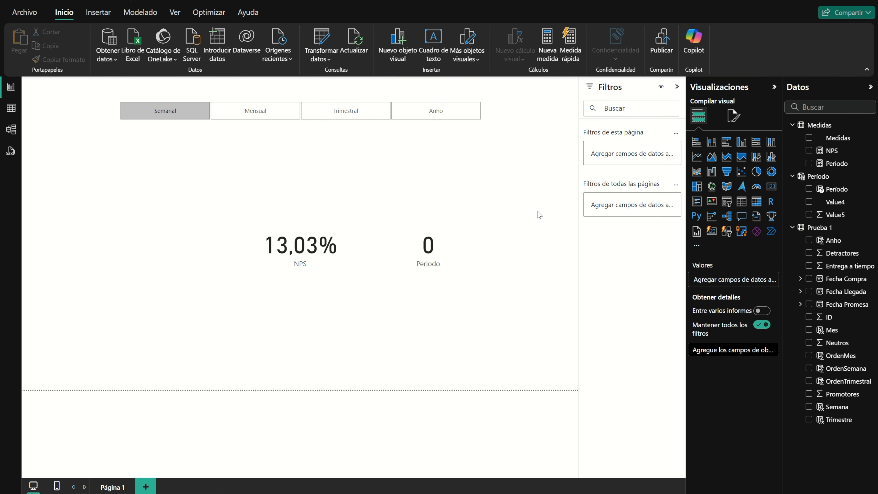
pyautogui.click(823, 128)
pyautogui.click(223, 47)
pyautogui.write('NPS ')
pyautogui.write('PARAMETRO =')
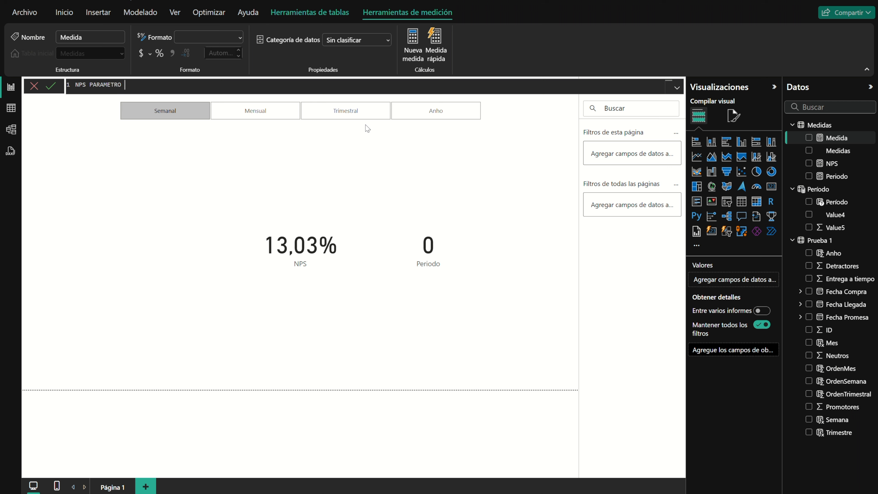
pyautogui.hotkey('shift', 'Return')
pyautogui.write('VA')
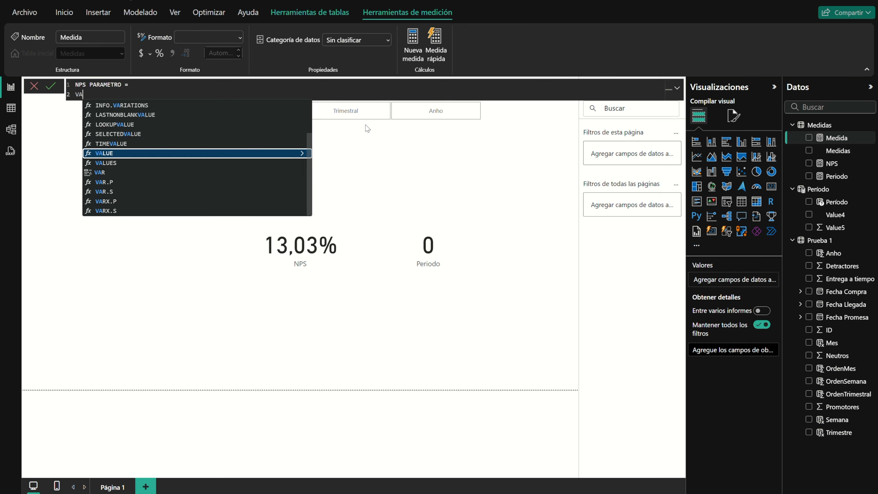
pyautogui.write("R TIEMPO = MAX('Período'[Período Orden]")
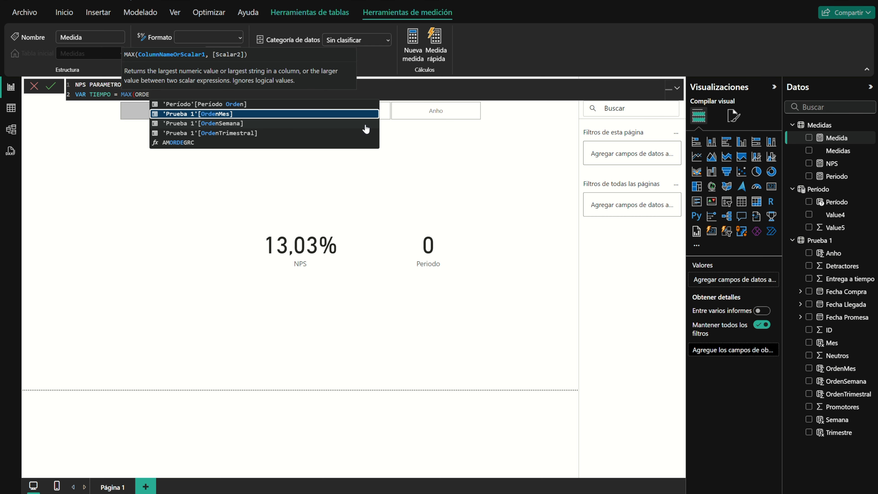
# - Add the variables MAXCOMPRA = MAX('Prueba 1'[Fecha Compra]) and ANHO = YEAR(MAXCOMPRA), closing the open parentheses
pyautogui.hotkey('shift', 'Return')
pyautogui.write('VAR')
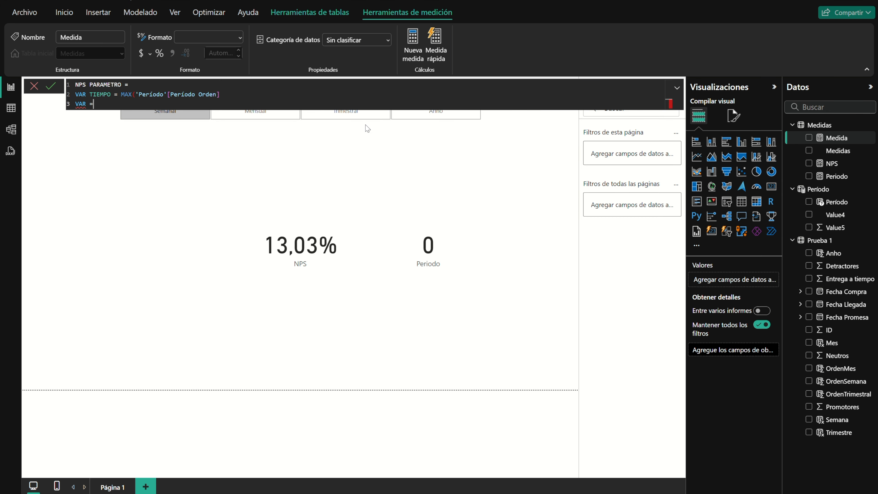
pyautogui.write(" MAXCOMPRA = MAX('Prueba 1'[Fecha Compra]")
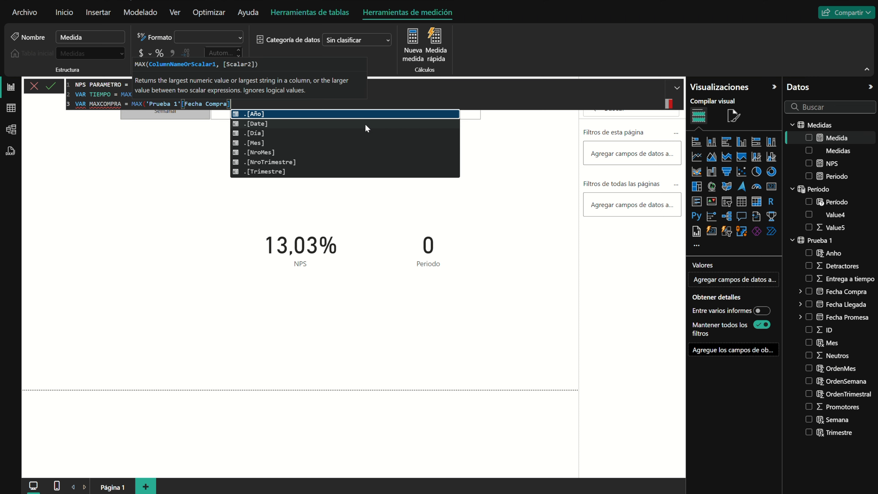
pyautogui.write(')')
pyautogui.hotkey('shift', 'Return')
pyautogui.write('VAR ANHO ')
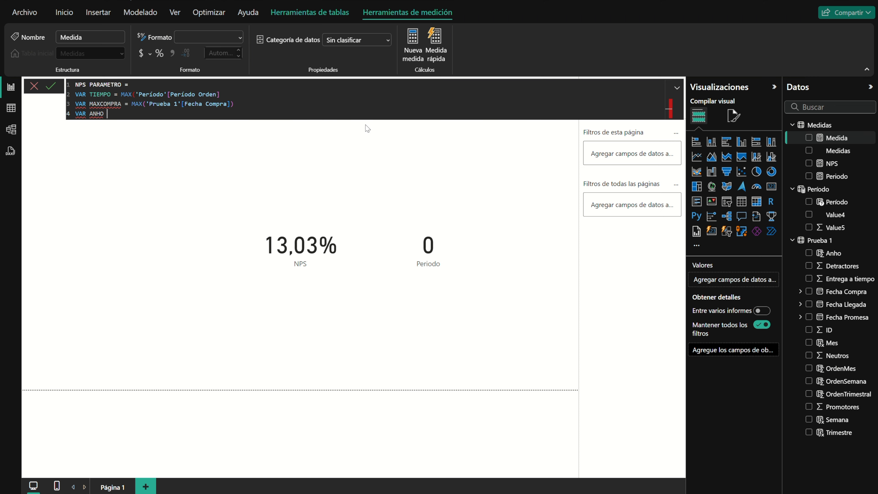
pyautogui.write('= YEAR(MAXCOMPRA')
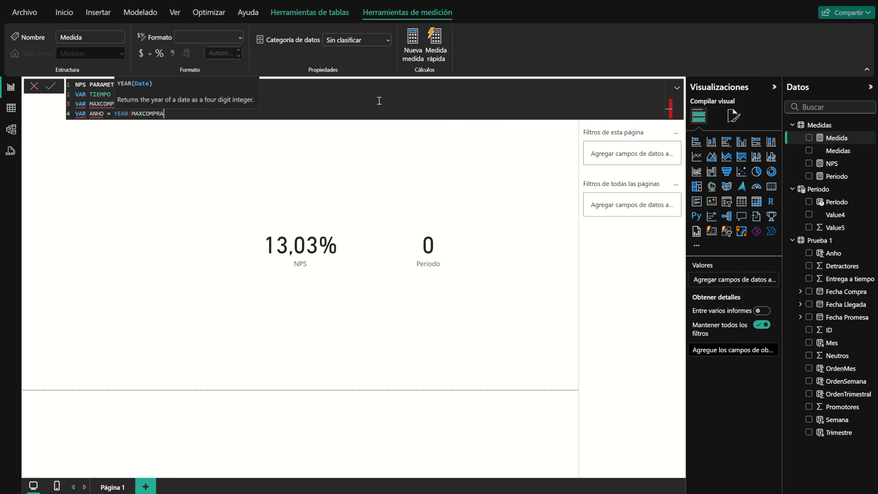
pyautogui.click(243, 103)
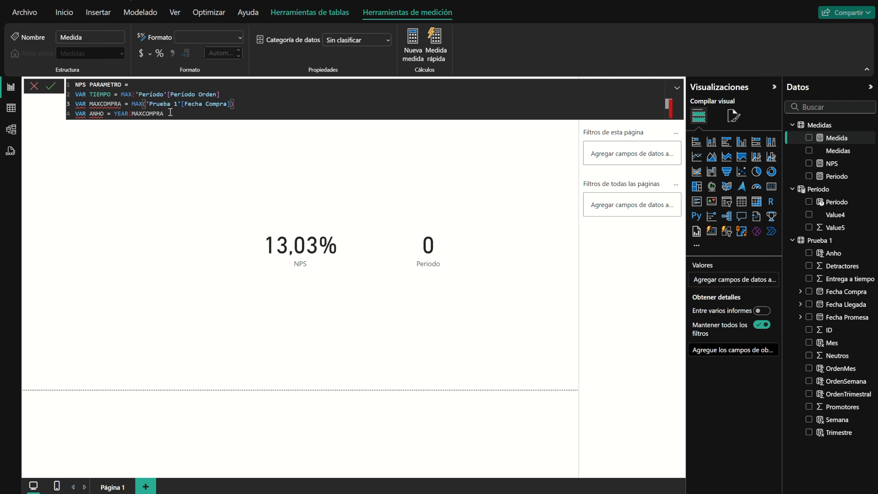
pyautogui.click(185, 114)
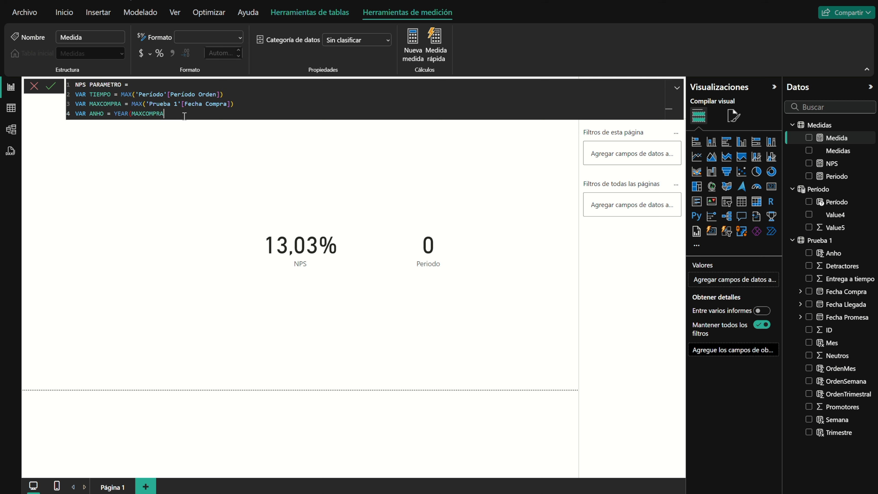
pyautogui.write(')')
# - Add the variables NES = MONTH(MAXCOMPRA) and TRIM = QUARTER(MAXCOMPRA) to the measure
pyautogui.hotkey('shift', 'Return')
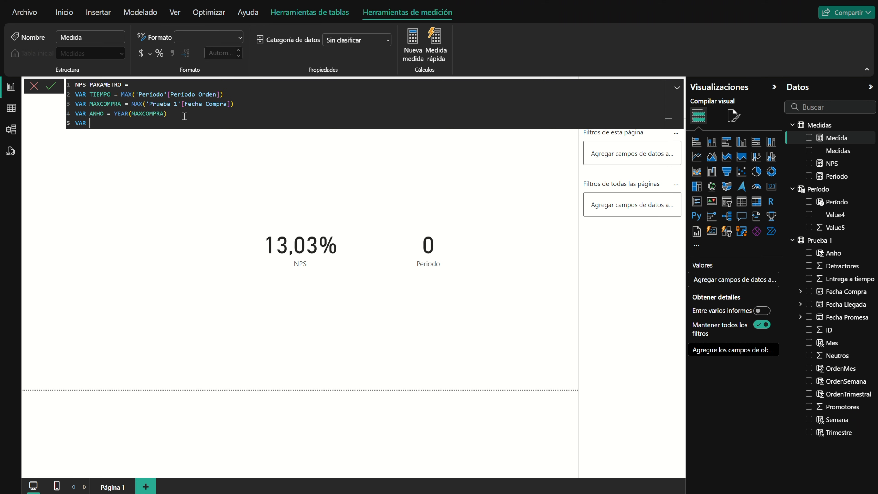
pyautogui.write('VAR NES = MONTH(')
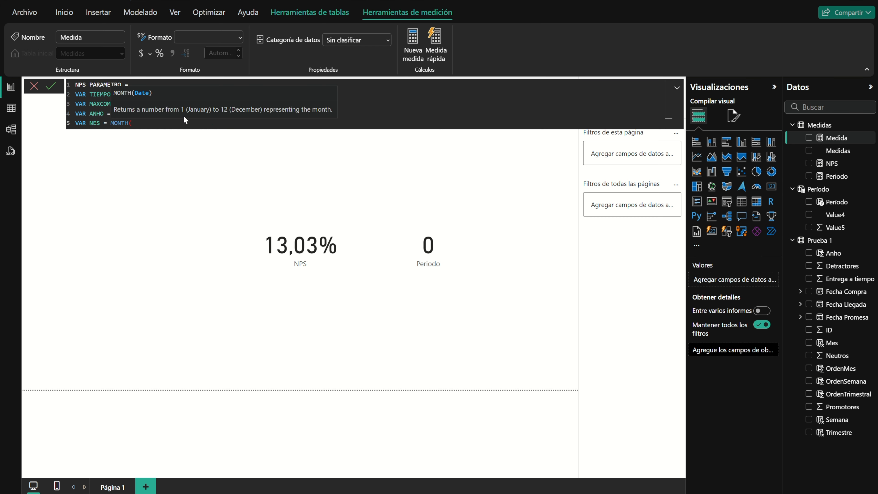
pyautogui.write('MAXCOMPRA)')
pyautogui.hotkey('shift', 'Return')
pyautogui.write('VAR TRIM =')
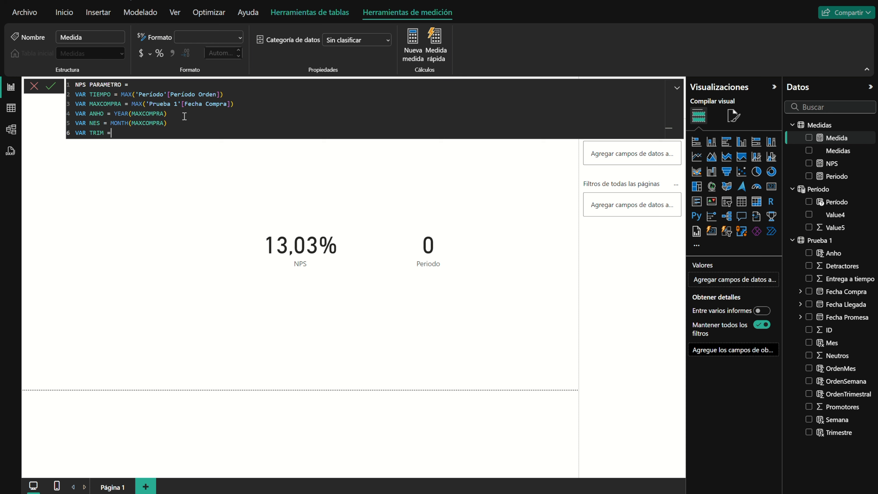
pyautogui.write(' QUARTER(MAXCO')
pyautogui.press('Tab')
pyautogui.write(')')
# - Add the variable SEMANA = WEEKNUM(MAXCOMPRA,21) to the measure
pyautogui.hotkey('shift', 'Return')
pyautogui.write('VAR SEMANA = WEEKNUM(FEC')
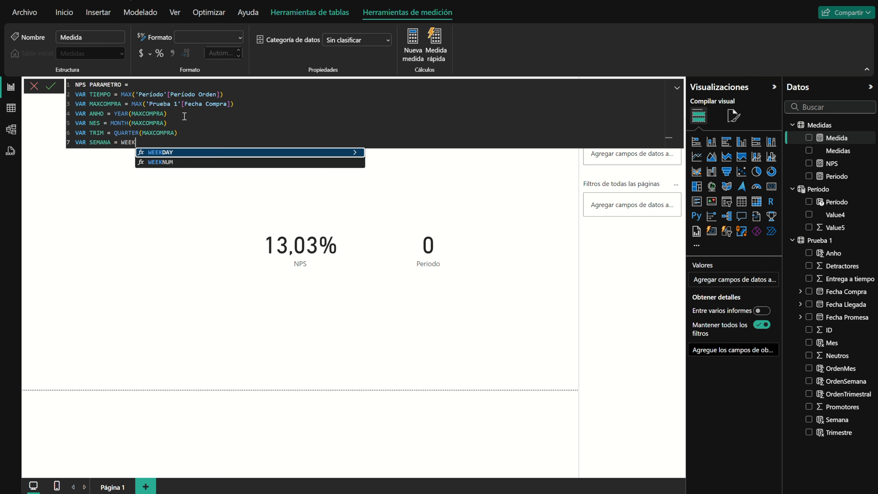
pyautogui.press('BackSpace')
pyautogui.press('BackSpace')
pyautogui.press('BackSpace')
pyautogui.write('MA')
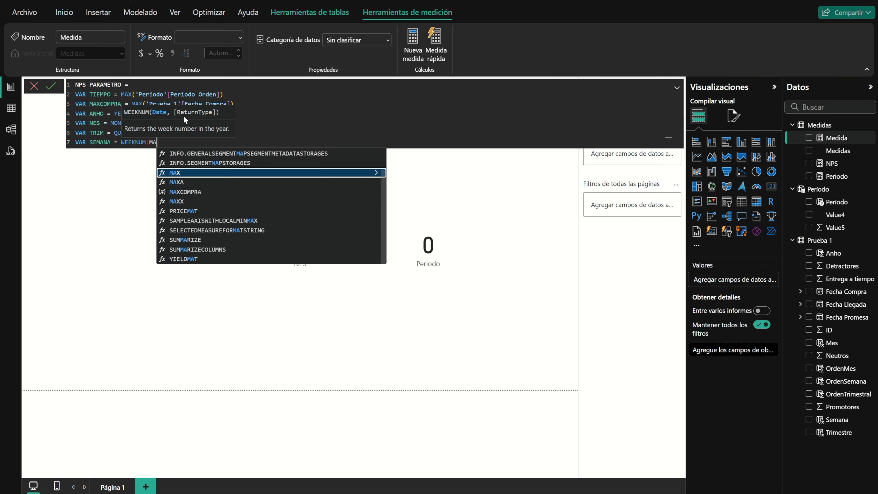
pyautogui.write('XCOMPRA,21)')
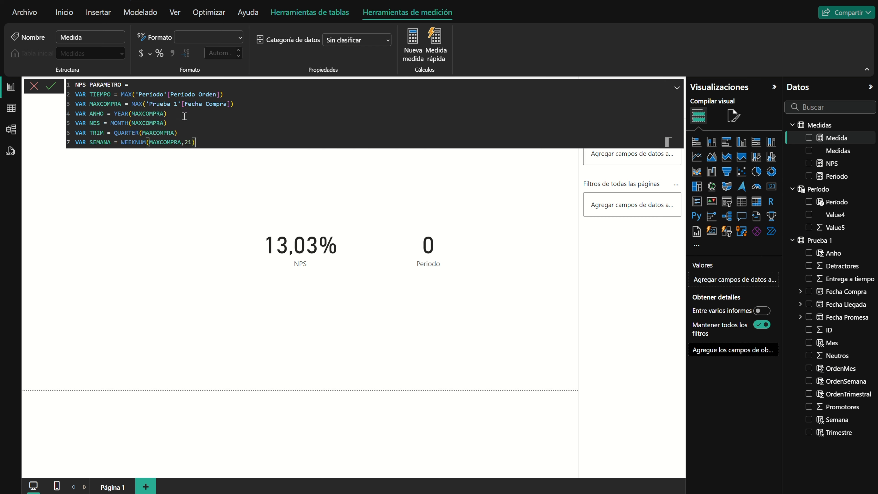
# - Add a RETURN section after the variables and begin a SWITCH(TRUE, expression in it
pyautogui.press('Return')
pyautogui.press('Return')
pyautogui.write('RETURN')
pyautogui.press('Return')
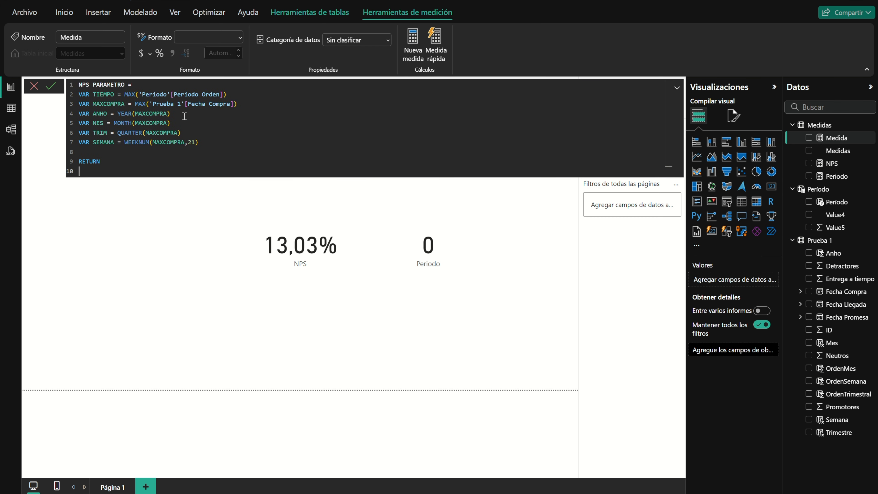
pyautogui.write('SWITCH(')
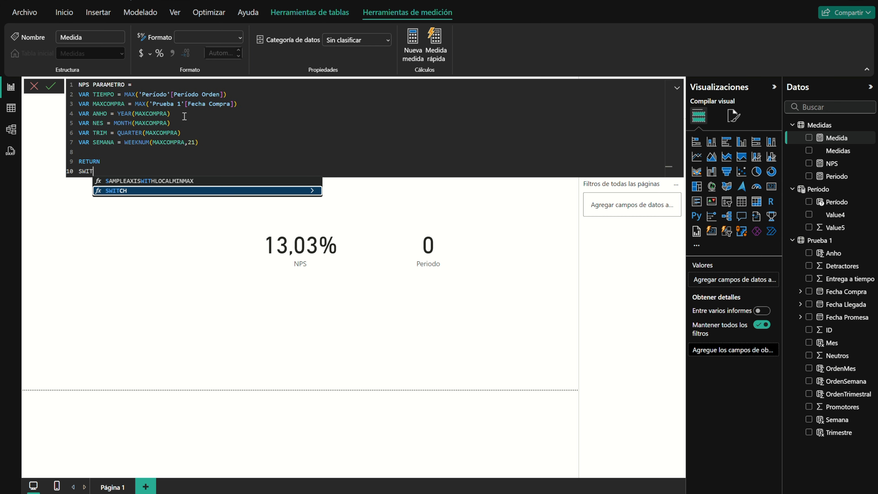
pyautogui.press('Tab')
pyautogui.write('TRUE,')
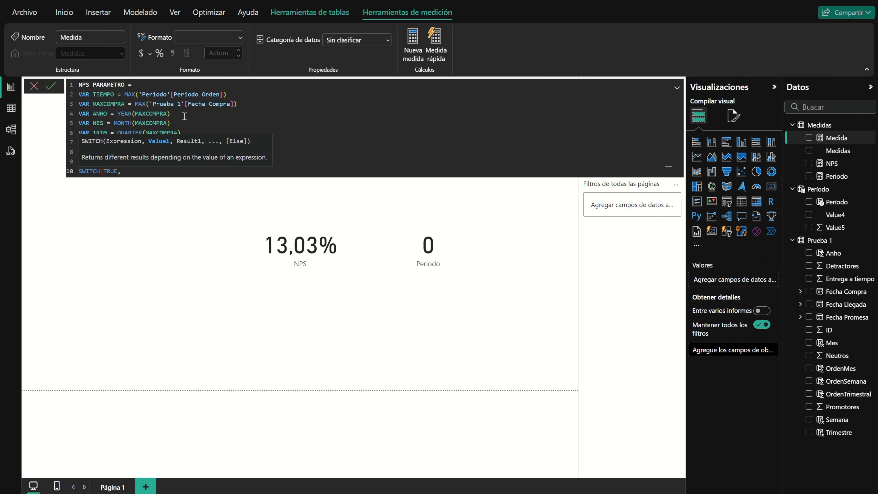
# - Enter the SWITCH conditions TIEMPO=0, TIEMPO=1, TIEMPO=2 and TIEMPO=3 on separate lines and close the expression
pyautogui.hotkey('shift', 'Return')
pyautogui.write('TIEMPO')
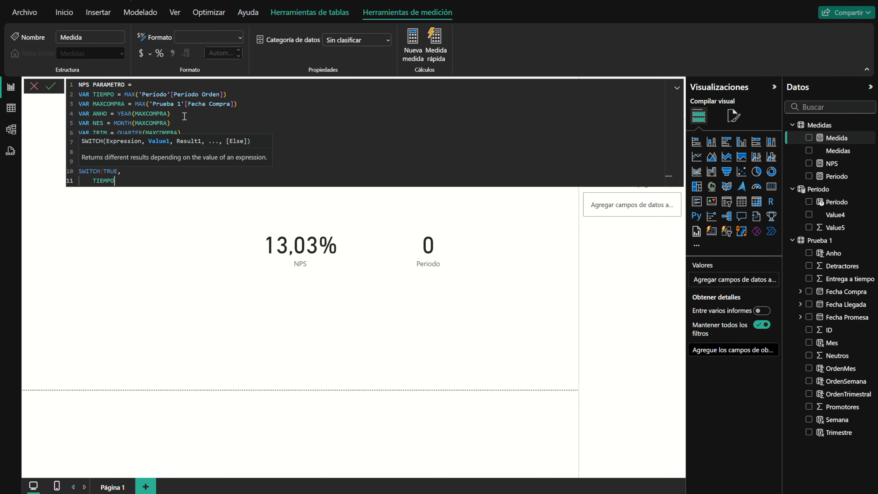
pyautogui.write('=0,')
pyautogui.hotkey('shift', 'Return')
pyautogui.write('TIEMPO=1')
pyautogui.write(',')
pyautogui.hotkey('shift', 'Return')
pyautogui.write('TIEMPO=')
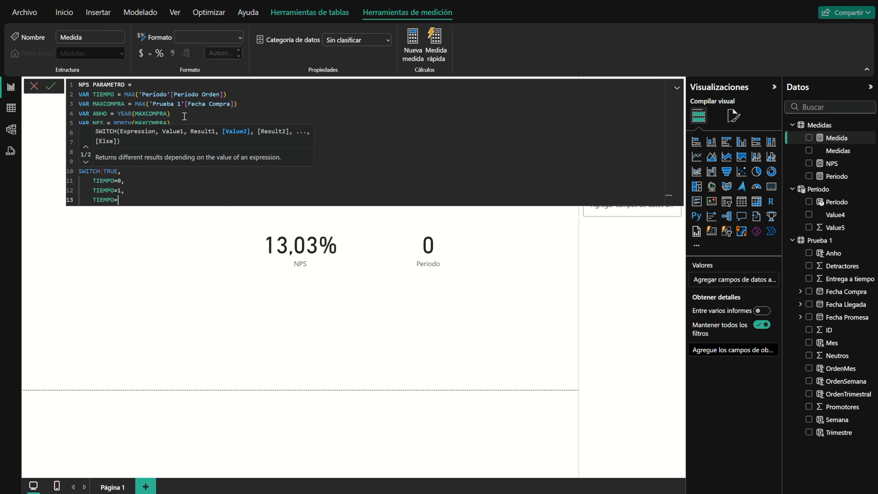
pyautogui.write('2,')
pyautogui.hotkey('shift', 'Return')
pyautogui.write('TIEMPO=3,')
pyautogui.hotkey('shift', 'Return')
pyautogui.write(')')
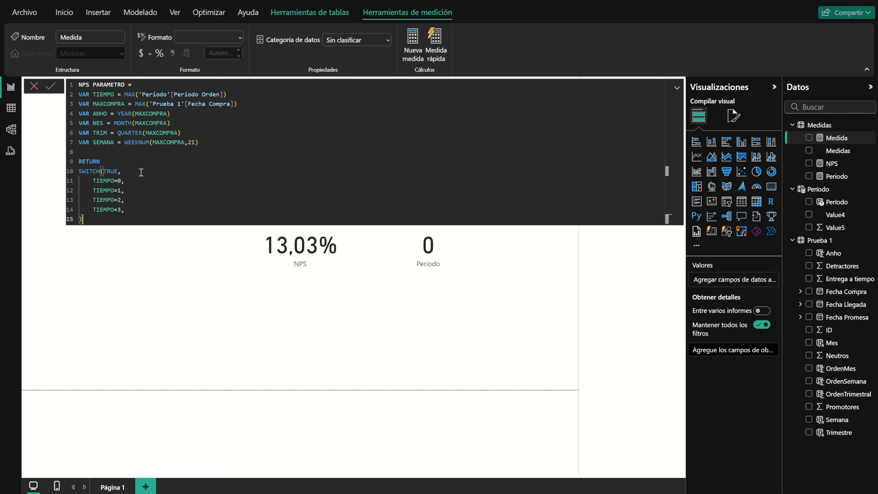
# - For TIEMPO=0, calculate [NPS] filtered by ANHO = YEAR('Prueba 1'[Fecha Compra]) and SEMANA = WEEKNUM('Prueba 1'[Fecha Compra],21)
pyautogui.click(135, 184)
pyautogui.write('CALCULATE(')
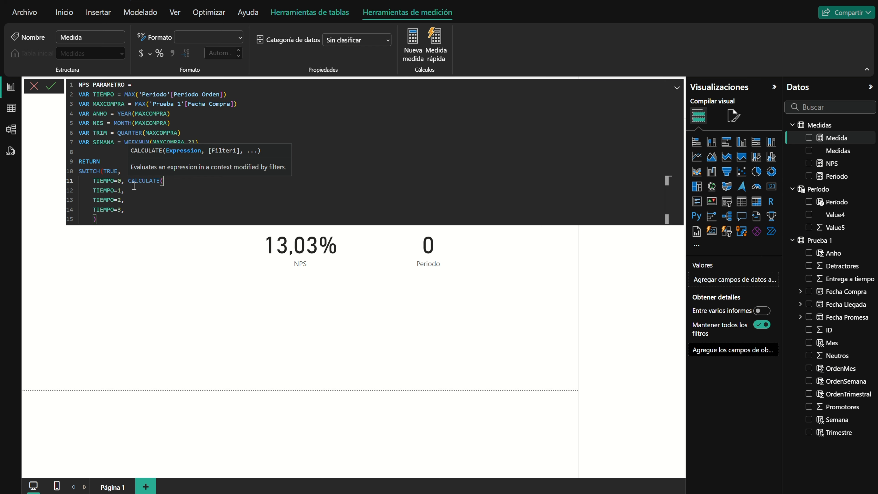
pyautogui.write('[NPS')
pyautogui.press('Tab')
pyautogui.write(',ANHO')
pyautogui.press('Tab')
pyautogui.write('= YEAR(')
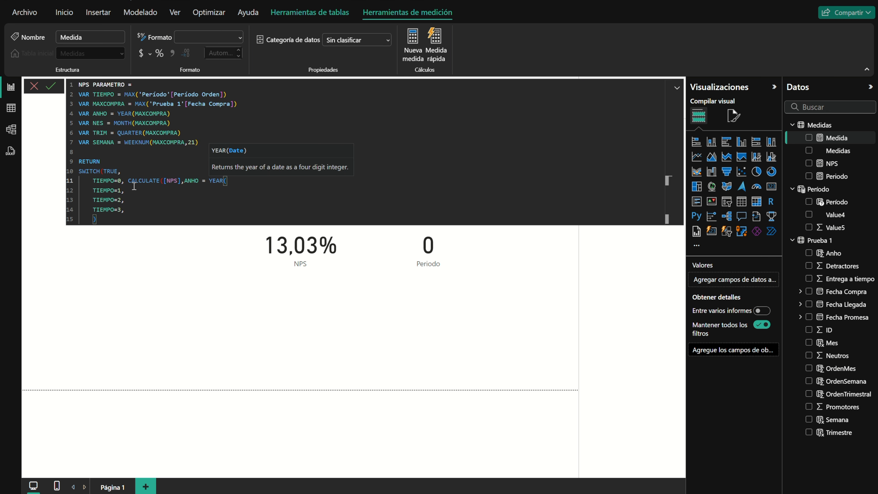
pyautogui.write("'Prueba 1'[Fecha Compra]),")
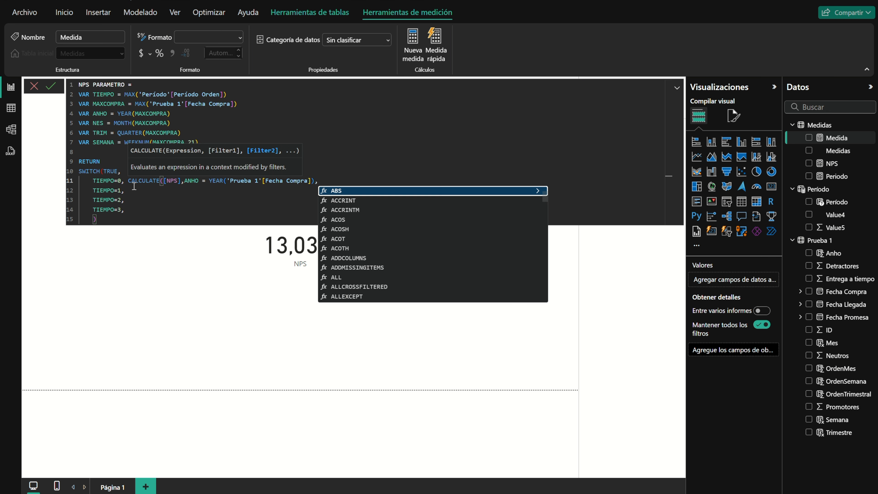
pyautogui.write("SEMANA = WEEKNUM('Prueba 1'[Fecha Compra],21)")
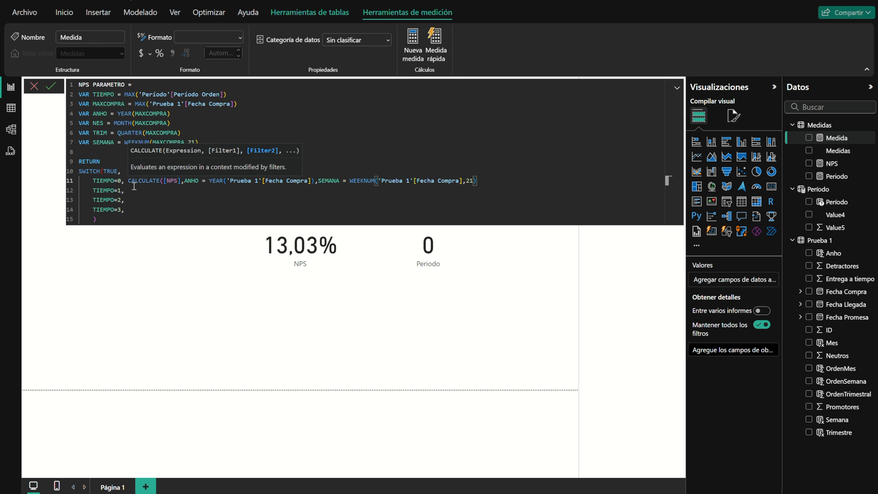
pyautogui.write(',')
# - Copy the TIEMPO=0 calculation to TIEMPO=1, replacing WEEKNUM with MONTH and removing the 21 argument
pyautogui.click(134, 190)
pyautogui.moveTo(484, 183); pyautogui.dragTo(126, 180)
pyautogui.hotkey('ctrl', 'c')
pyautogui.click(126, 190)
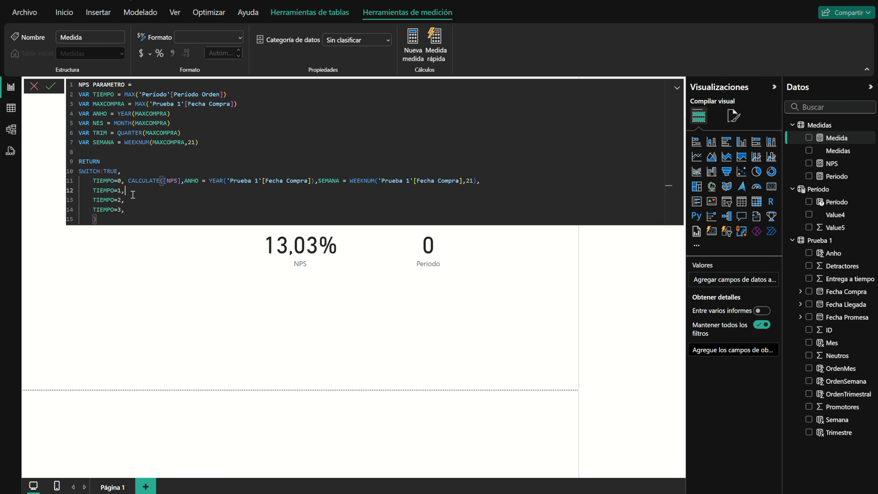
pyautogui.hotkey('ctrl', 'v')
pyautogui.doubleClick(362, 191)
pyautogui.write('MONTH')
pyautogui.doubleClick(462, 190)
pyautogui.press('BackSpace')
pyautogui.press('BackSpace')
# - Copy the TIEMPO=1 calculation to TIEMPO=2 and TIEMPO=3, using QUARTER for TIEMPO=2 and keeping only the year filter for TIEMPO=3
pyautogui.moveTo(462, 190); pyautogui.dragTo(128, 193)
pyautogui.hotkey('ctrl', 'c')
pyautogui.click(131, 200)
pyautogui.hotkey('ctrl', 'v')
pyautogui.press('Down')
pyautogui.hotkey('ctrl', 'v')
pyautogui.doubleClick(354, 200)
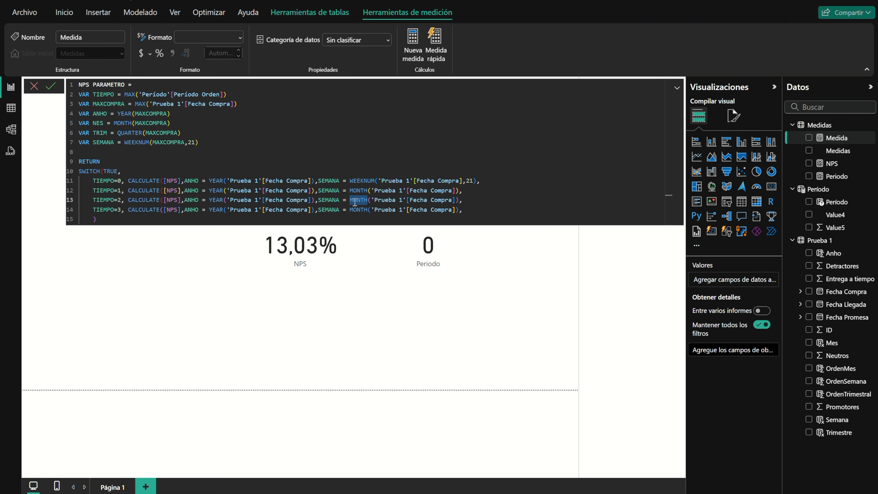
pyautogui.write('QUARTER')
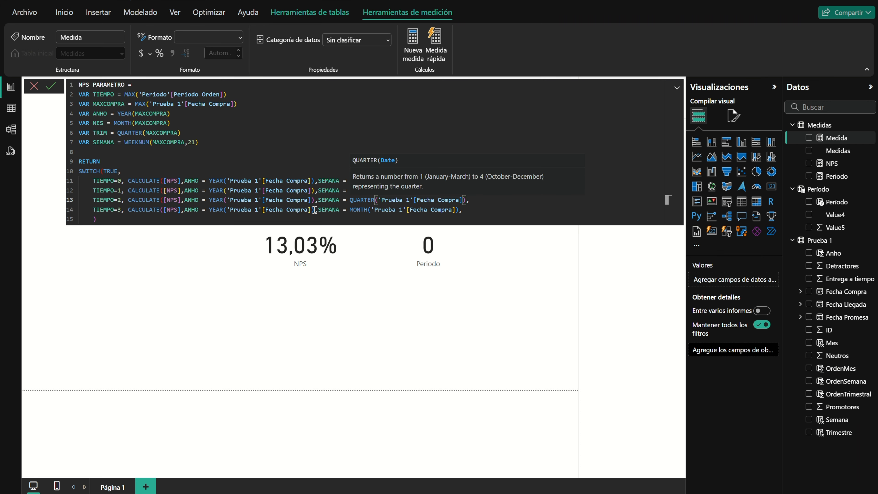
pyautogui.moveTo(314, 210); pyautogui.dragTo(472, 211)
pyautogui.press('BackSpace')
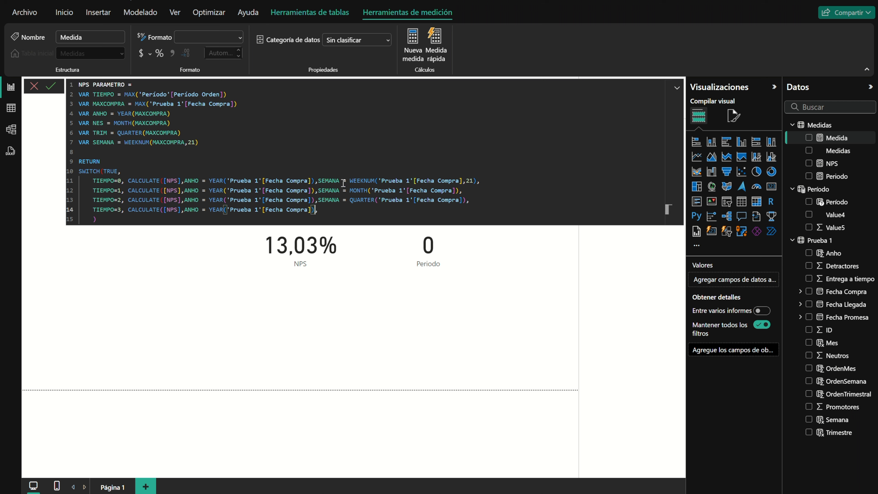
# - Replace SEMANA with MES in the TIEMPO=1 filter and with TRIM in the TIEMPO=2 filter
pyautogui.doubleClick(331, 191)
pyautogui.write('MES')
pyautogui.doubleClick(322, 200)
pyautogui.write('TRIM')
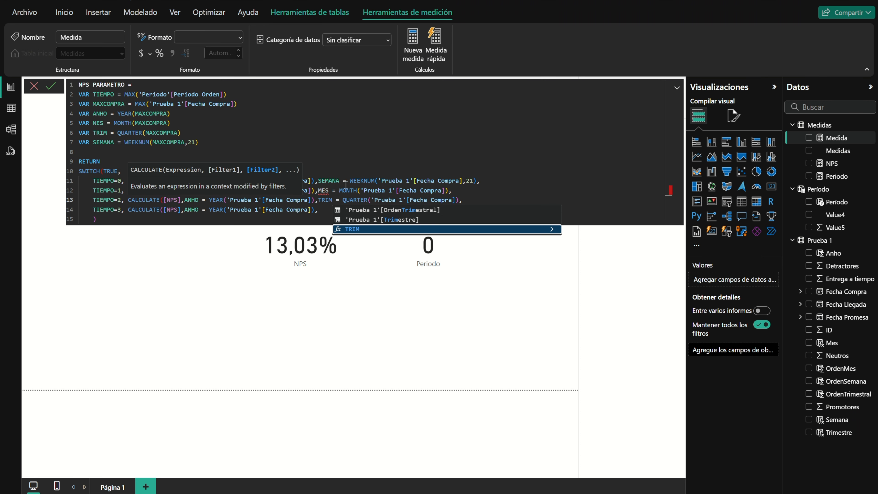
pyautogui.click(349, 180)
# - Rename TRIM to TRIMESTRE in both the variable and the TIEMPO=2 filter, and commit the NPS PARAMETRO measure
pyautogui.click(110, 134)
pyautogui.write('ESTRE')
pyautogui.click(334, 198)
pyautogui.write('ESTRE')
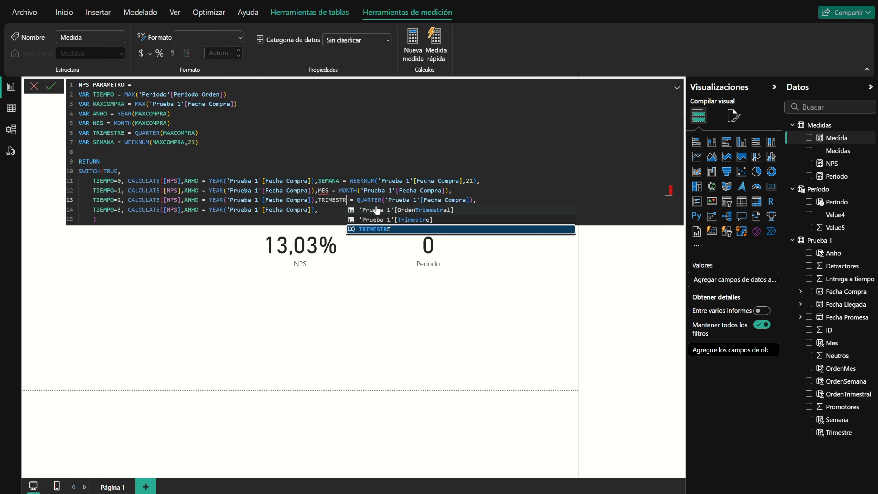
pyautogui.click(350, 184)
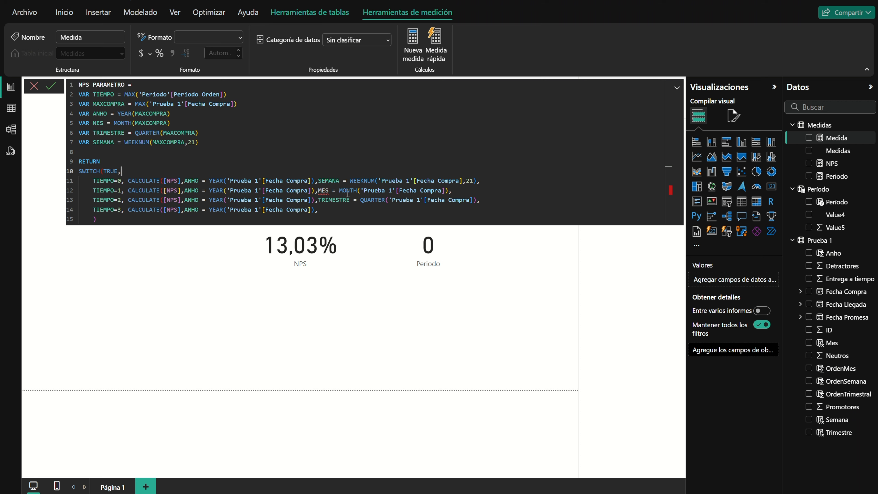
pyautogui.write(')))')
pyautogui.press('Return')
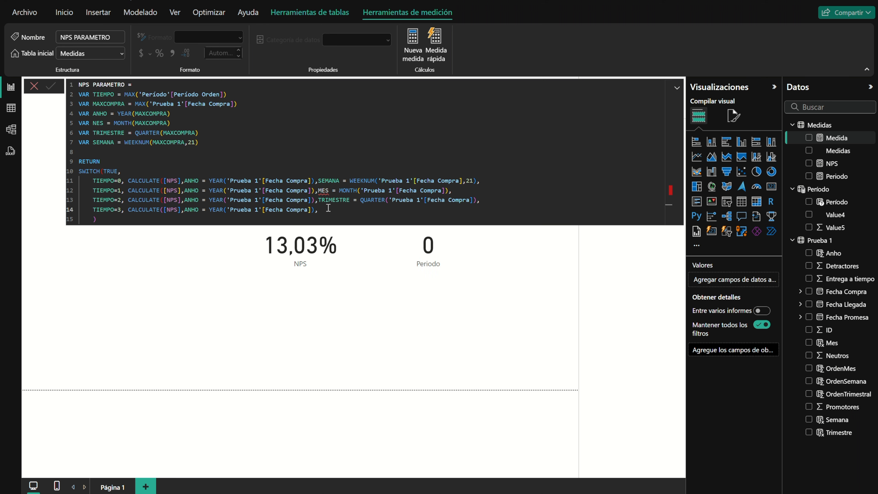
# - Add [NPS] as the SWITCH fallback result and close the CALCULATE parenthesis in each of the four TIEMPO branches
pyautogui.hotkey('shift', 'Return')
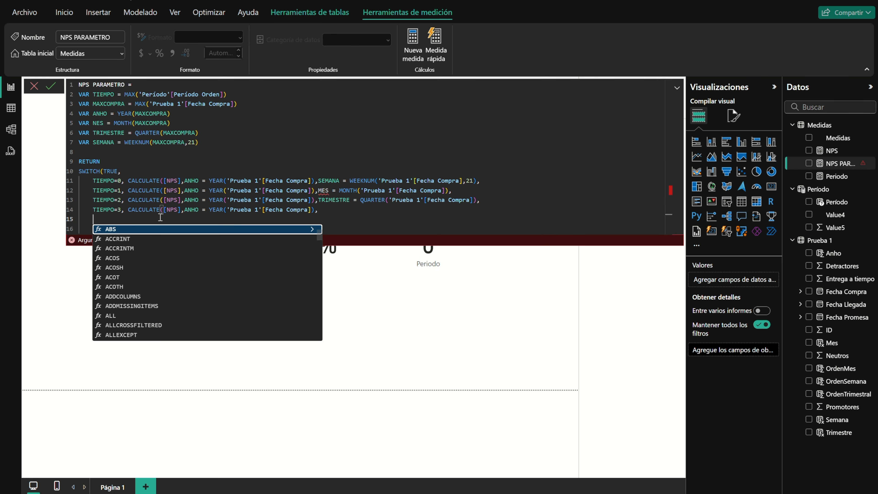
pyautogui.write('[NPS]')
pyautogui.click(477, 180)
pyautogui.write(')')
pyautogui.click(450, 191)
pyautogui.write(')')
pyautogui.click(475, 199)
pyautogui.write(')')
pyautogui.click(314, 210)
pyautogui.write(')')
# - Rename the NES variable to MES and commit the NPS PARAMETRO measure
pyautogui.click(130, 225)
pyautogui.press('BackSpace')
pyautogui.press('BackSpace')
pyautogui.press('BackSpace')
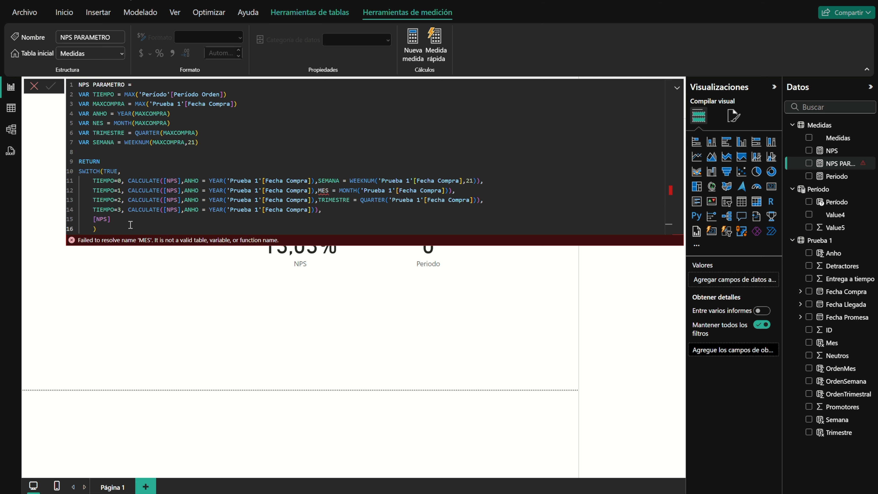
pyautogui.click(98, 123)
# - Show the NPS PARAMETRO measure in a card below the NPS card and test it with each period in the slicer
pyautogui.moveTo(836, 169); pyautogui.dragTo(165, 345)
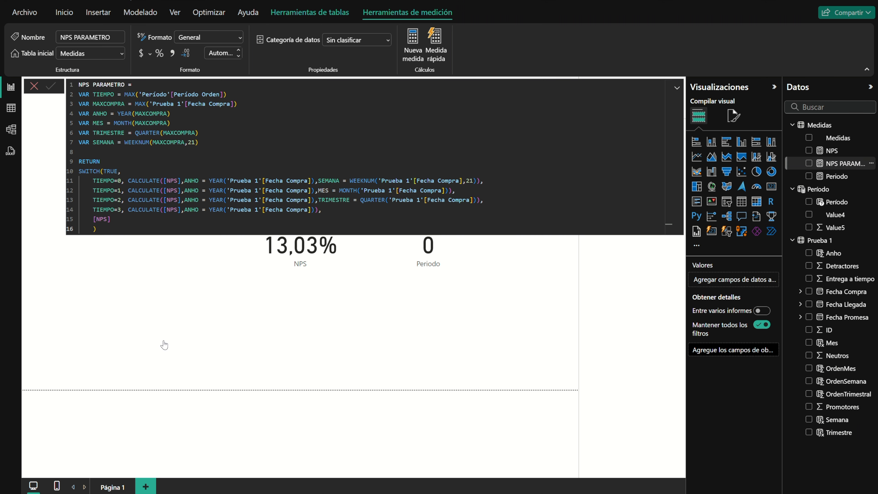
pyautogui.click(771, 188)
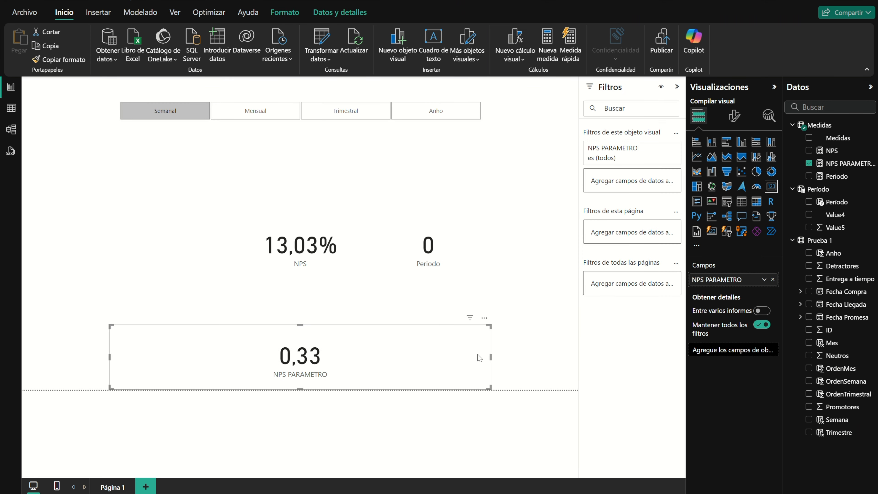
pyautogui.click(246, 112)
pyautogui.click(347, 111)
pyautogui.click(419, 115)
pyautogui.click(165, 111)
# - Format the NPS PARAMETRO card's value as a percentage with 2 decimal places
pyautogui.click(300, 356)
pyautogui.click(734, 116)
pyautogui.click(752, 168)
pyautogui.click(722, 265)
pyautogui.click(733, 395)
pyautogui.click(712, 460)
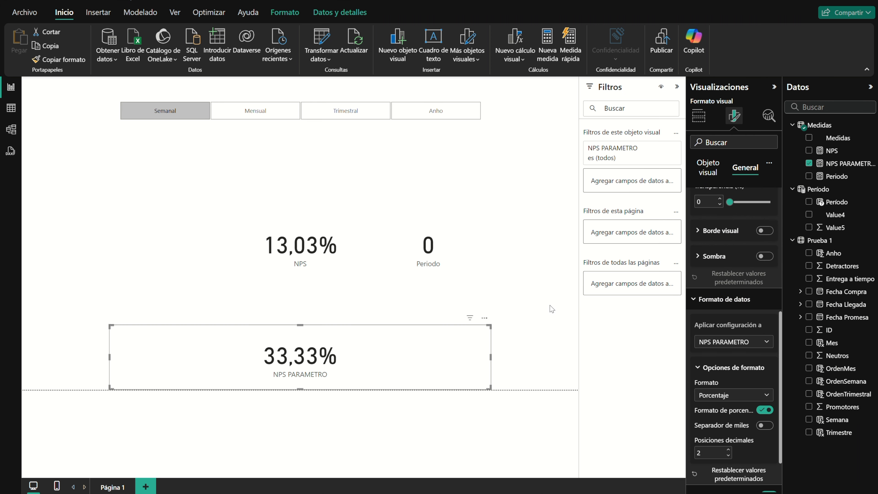
pyautogui.click(551, 309)
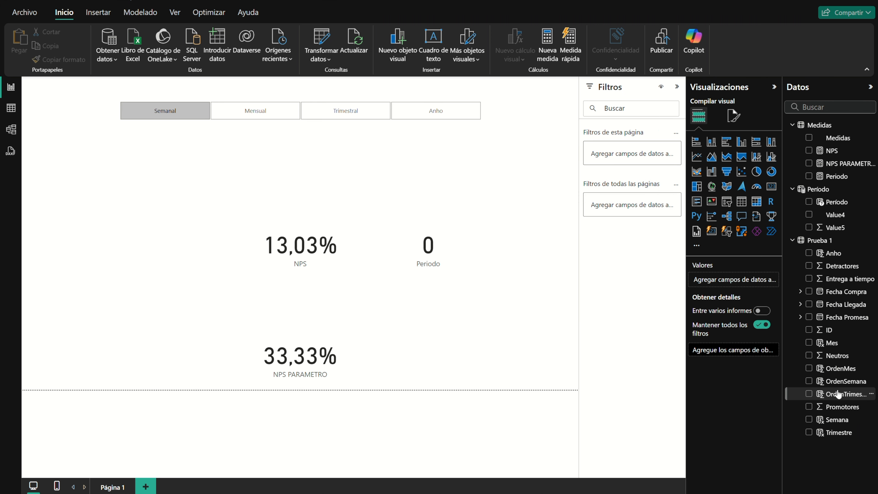
# - Build a table of Mes with the sums of Detractores, Promotores and Neutros, and examine its most recent months
pyautogui.moveTo(840, 368); pyautogui.dragTo(112, 209)
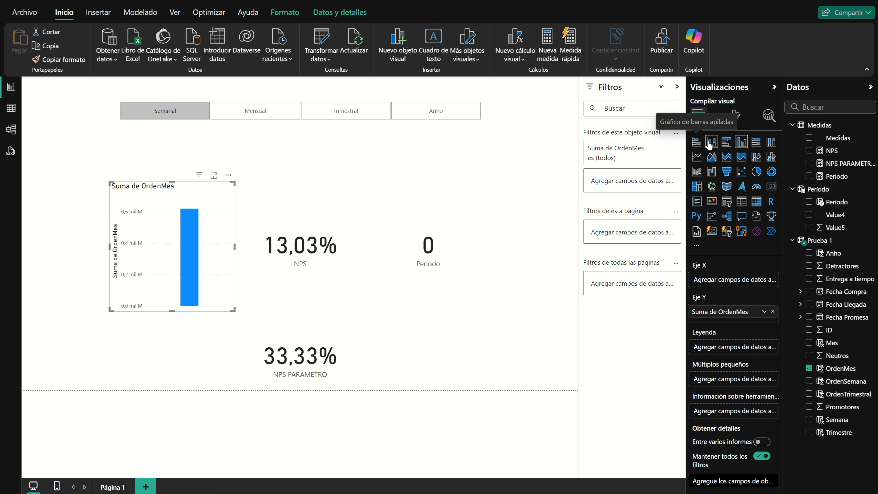
pyautogui.click(741, 201)
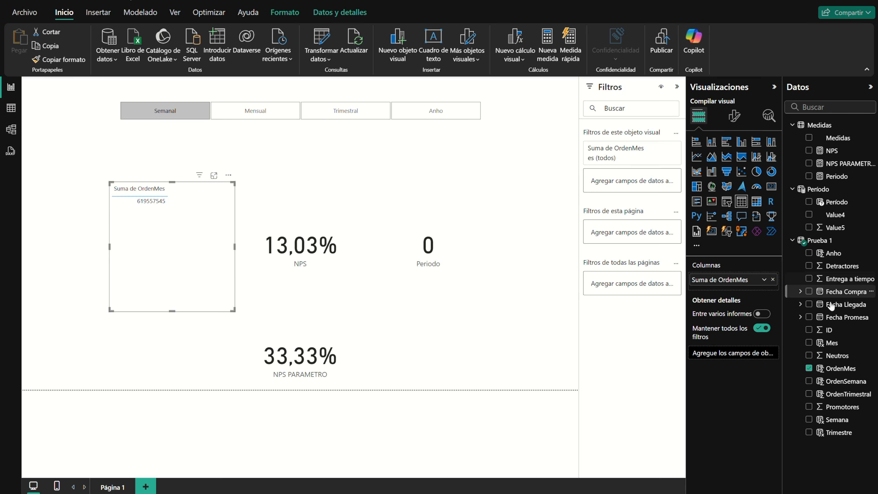
pyautogui.click(809, 368)
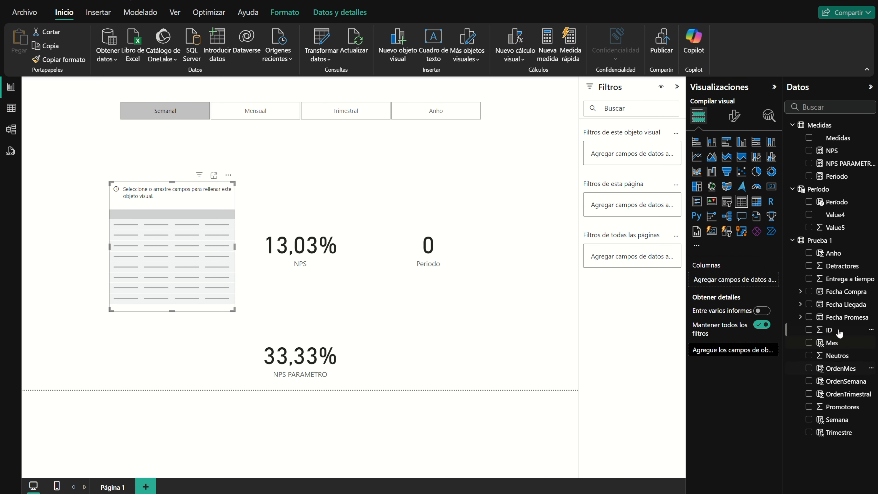
pyautogui.click(809, 342)
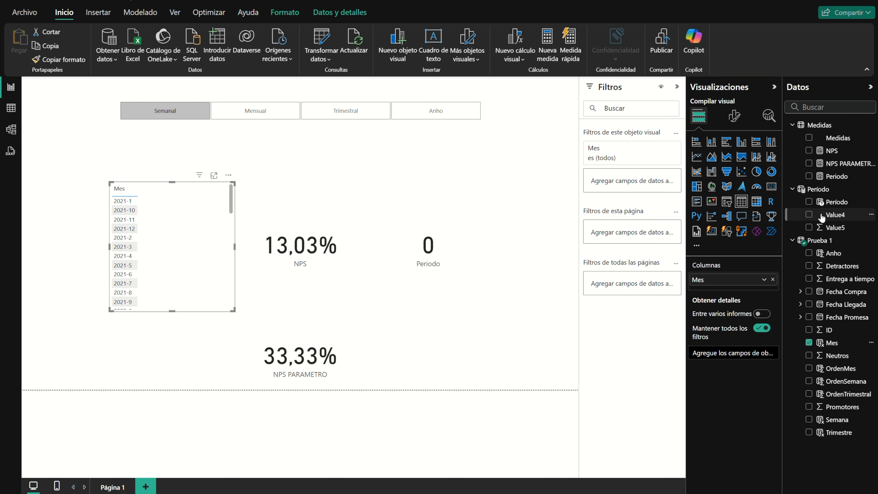
pyautogui.click(808, 266)
pyautogui.click(808, 406)
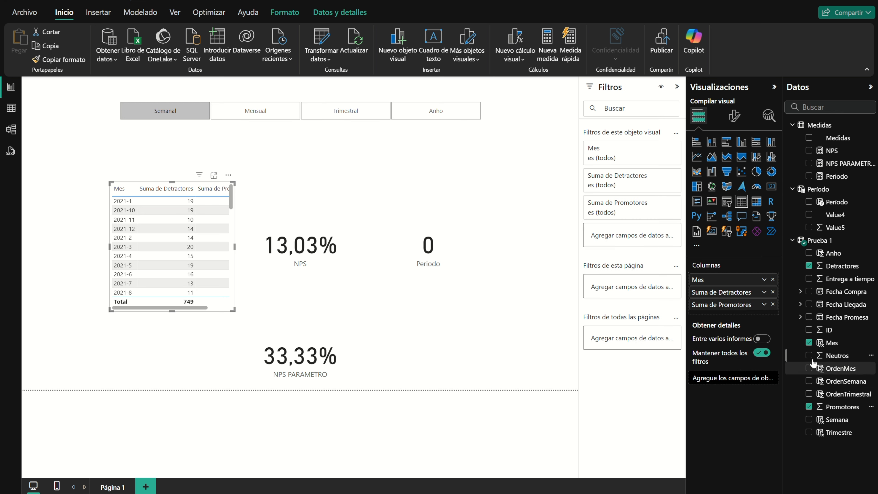
pyautogui.click(809, 355)
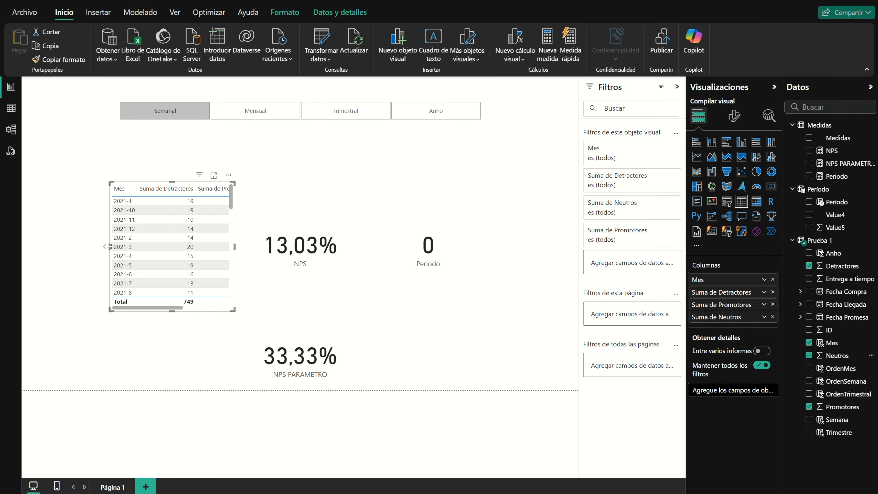
pyautogui.moveTo(108, 246); pyautogui.dragTo(23, 246)
pyautogui.scroll(-10, 56, 256)
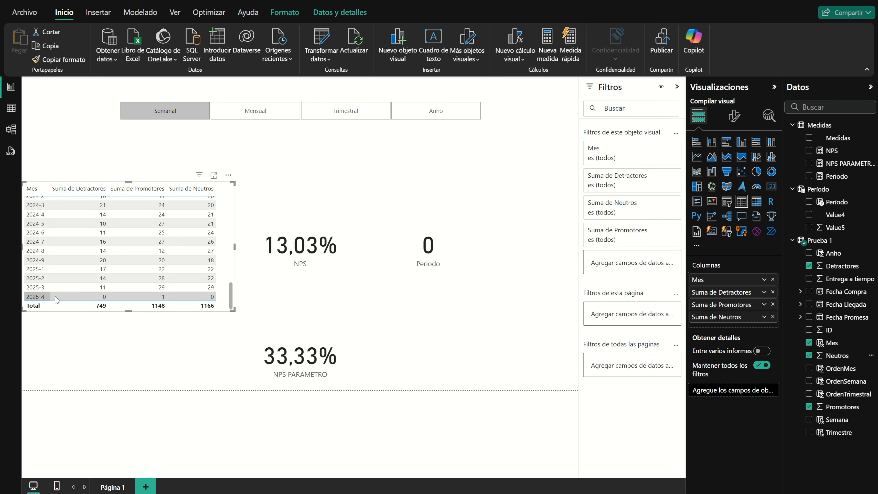
# - Check March 2025 in the system calendar and delete the table of monthly sums
pyautogui.click(847, 493)
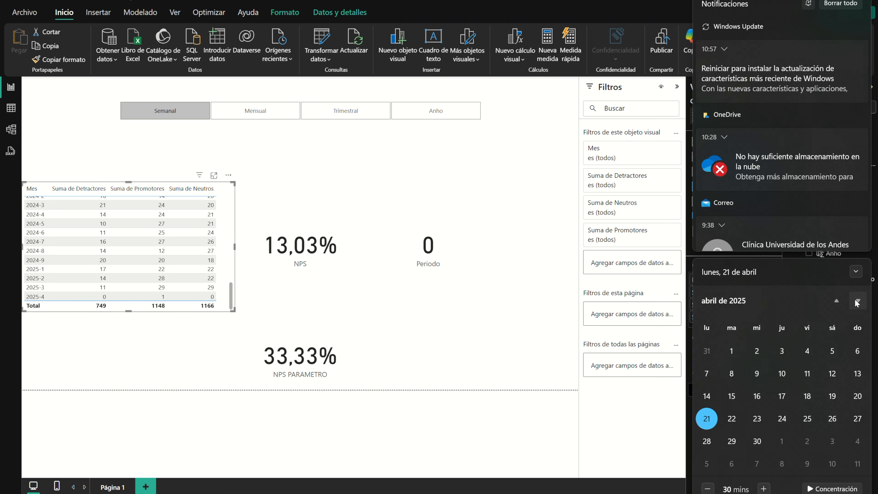
pyautogui.click(836, 301)
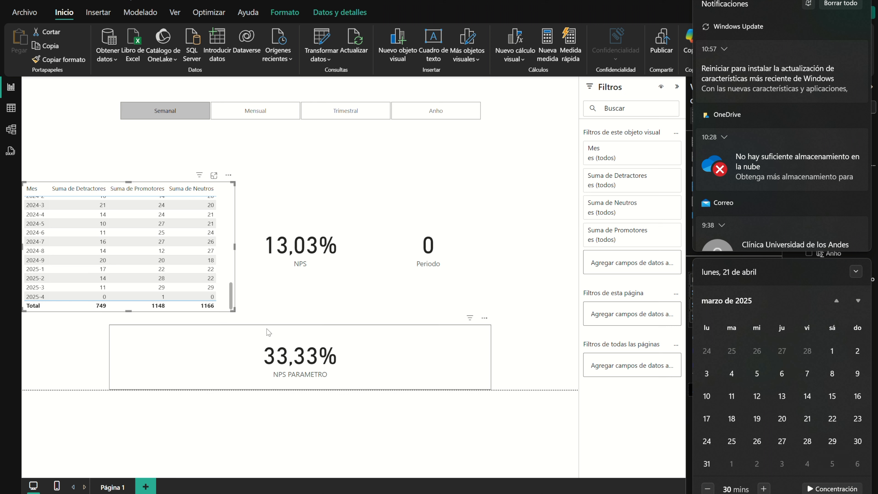
pyautogui.click(68, 356)
pyautogui.click(227, 193)
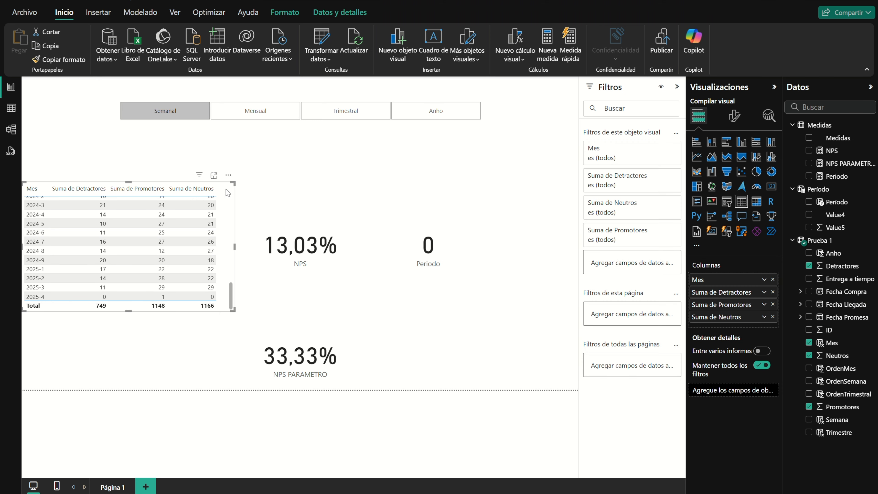
pyautogui.press('Delete')
# - Compare the NPS PARAMETRO card under the Mensual, Trimestral and Semanal slicer options
pyautogui.click(270, 111)
pyautogui.click(318, 114)
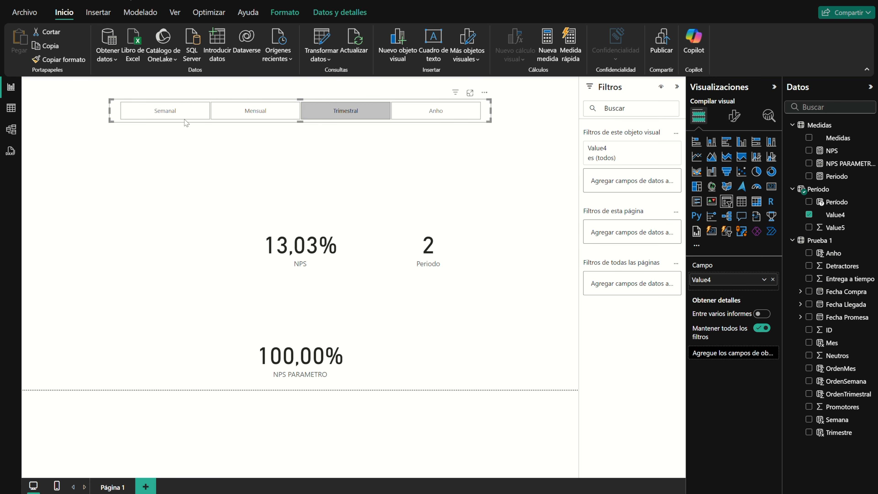
pyautogui.click(167, 112)
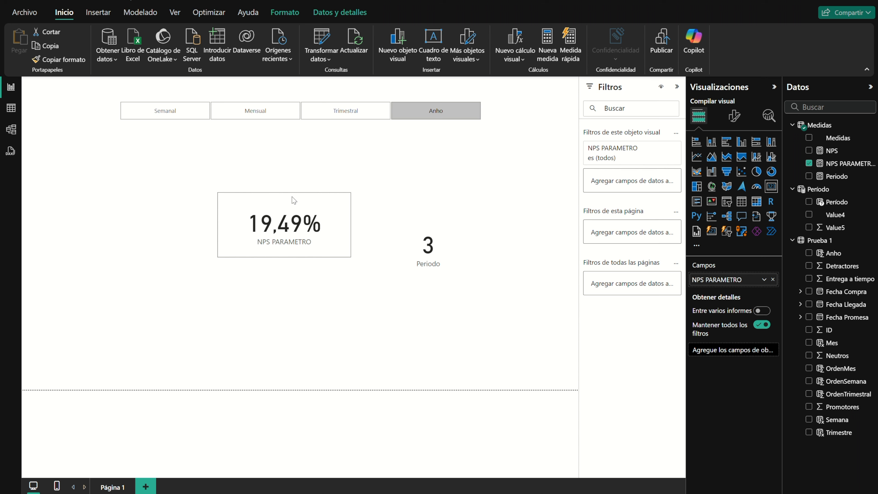
# - Centre the NPS PARAMETRO card below the slicer, and shrink the Periodo card and move it to the page's upper-left corner
pyautogui.moveTo(292, 197); pyautogui.dragTo(322, 180)
pyautogui.moveTo(435, 205); pyautogui.dragTo(35, 151)
pyautogui.moveTo(147, 265); pyautogui.dragTo(79, 190)
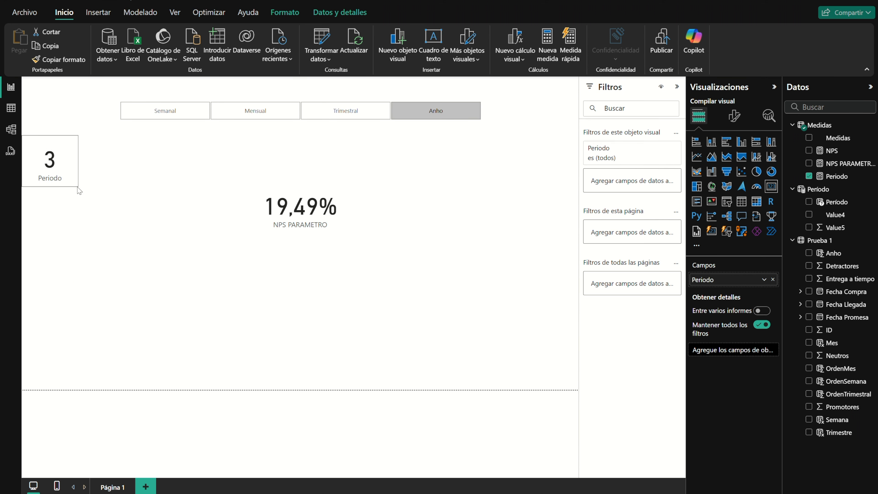
pyautogui.moveTo(79, 190); pyautogui.dragTo(76, 174)
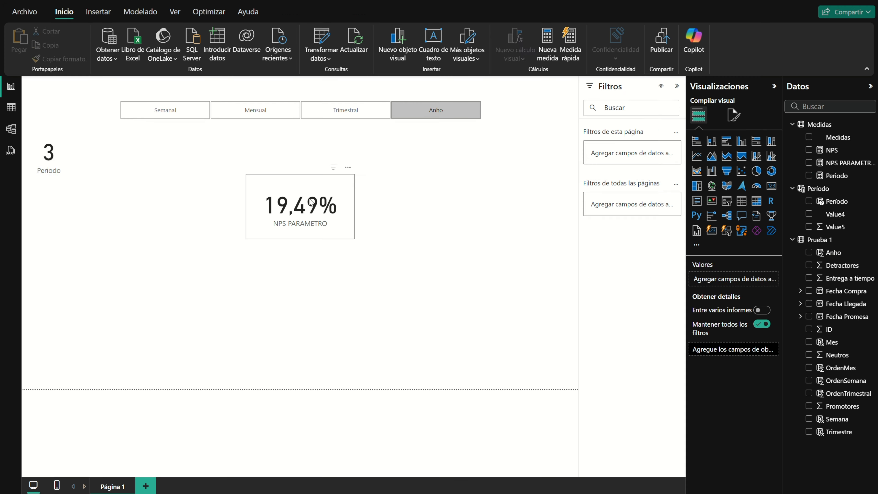
# - Add a table of the Período parameter and the NPS measure, and test it with the Semanal and Mensual slicer options
pyautogui.click(809, 201)
pyautogui.click(808, 150)
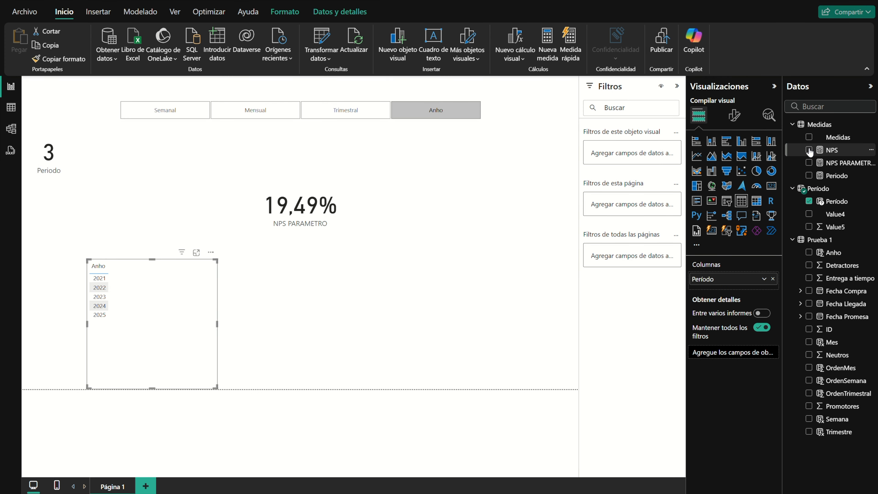
pyautogui.click(166, 110)
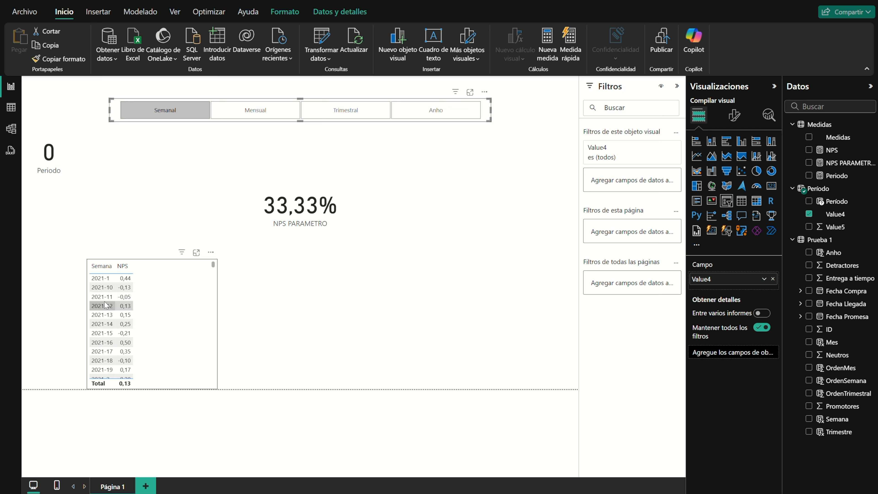
pyautogui.click(253, 110)
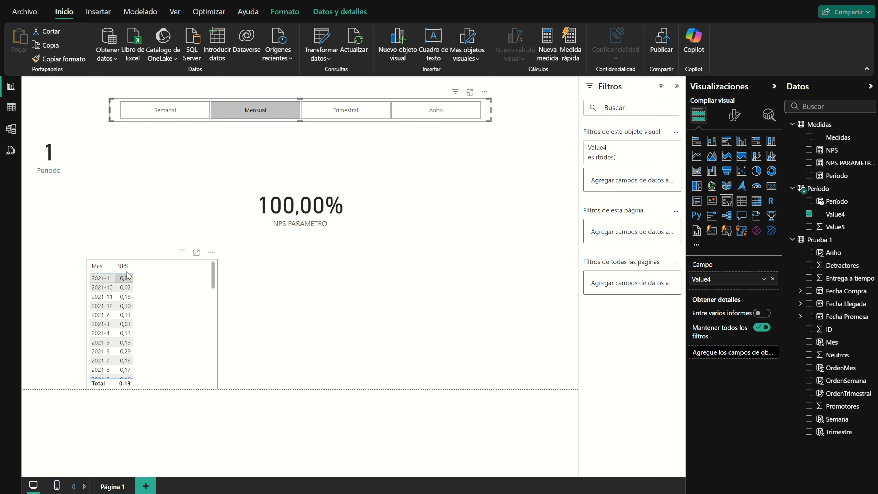
pyautogui.click(199, 115)
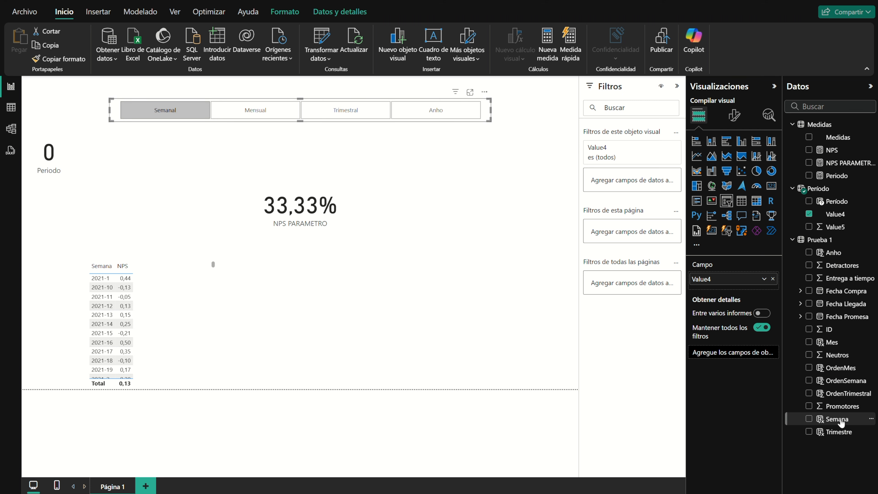
# - Sort the Semana column by OrdenSemana and the Mes column by OrdenMes
pyautogui.click(837, 419)
pyautogui.click(426, 49)
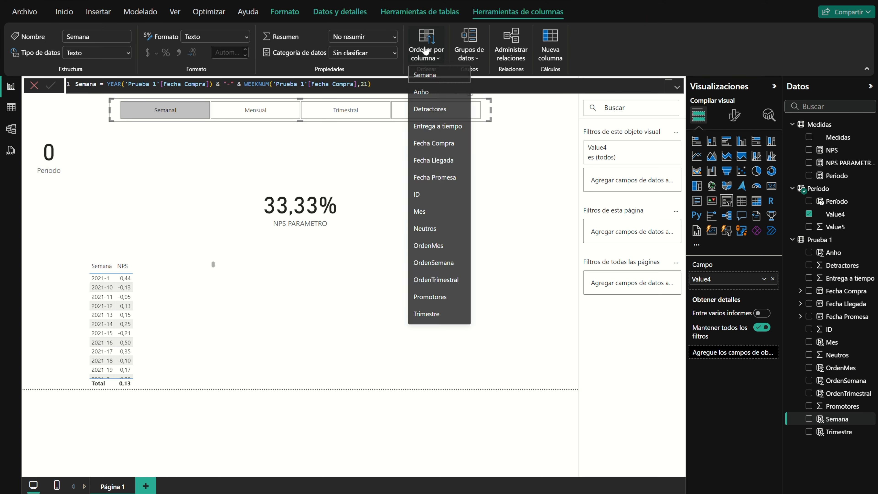
pyautogui.click(436, 264)
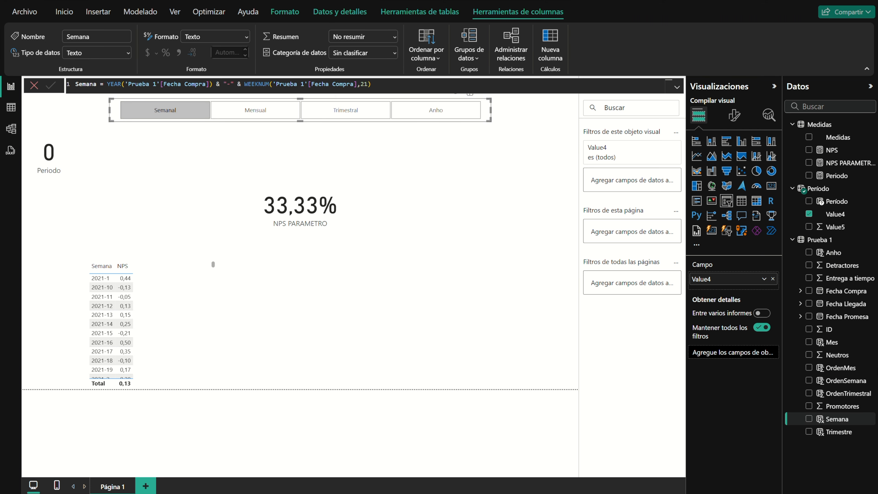
pyautogui.click(832, 342)
pyautogui.click(425, 49)
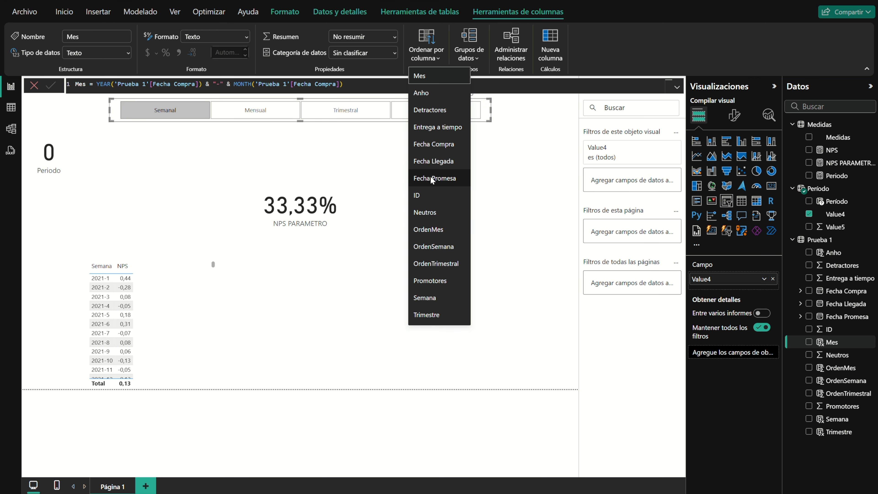
pyautogui.click(437, 235)
# - Sort the Trimestre column by OrdenTrimestral
pyautogui.click(836, 431)
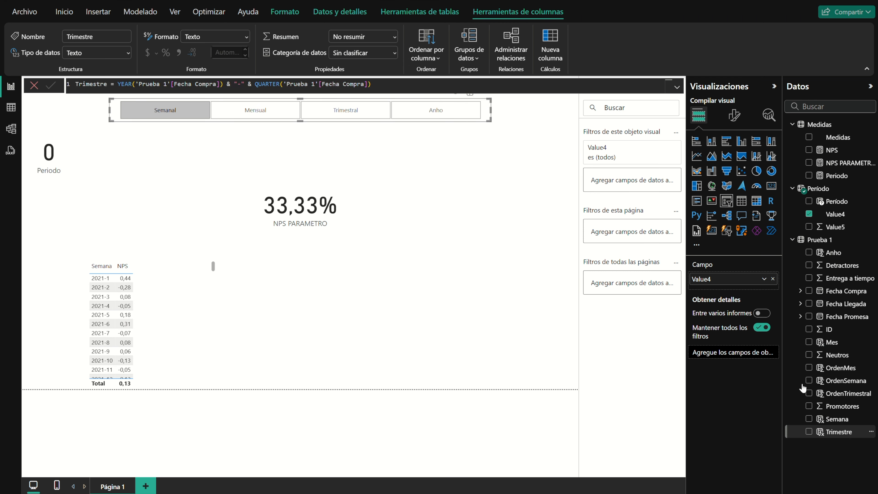
pyautogui.click(427, 49)
pyautogui.click(446, 280)
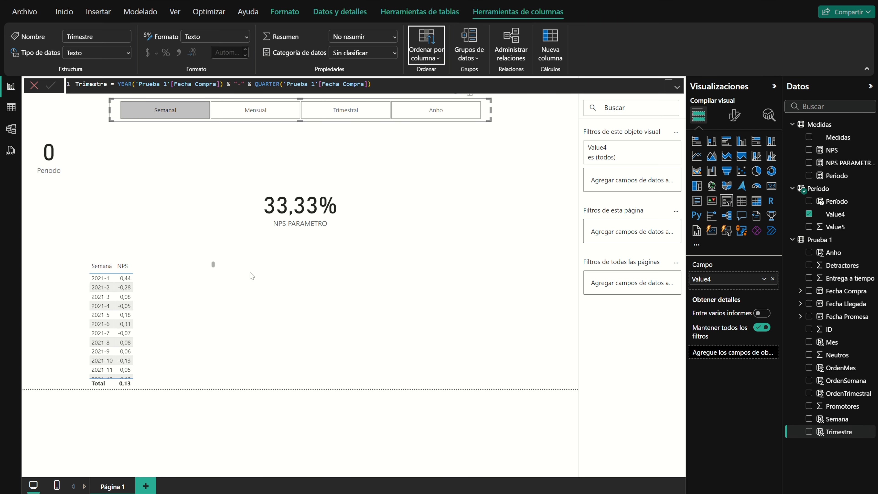
# - Check the order of the table's rows for the Mensual, Trimestral and Anho options, and return the slicer to Semanal
pyautogui.click(263, 111)
pyautogui.click(328, 114)
pyautogui.click(436, 109)
pyautogui.click(186, 110)
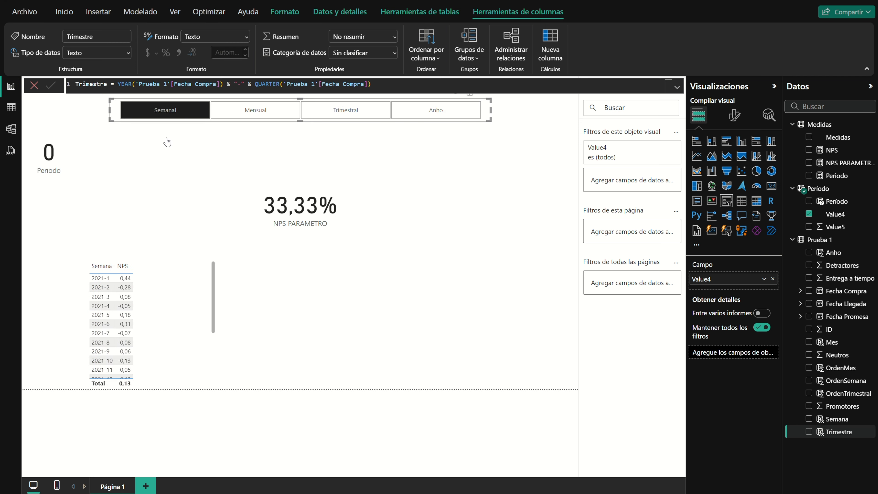
# - Convert the NPS table to a line chart, widen it and centre it below the NPS PARAMETRO card
pyautogui.click(168, 284)
pyautogui.click(696, 156)
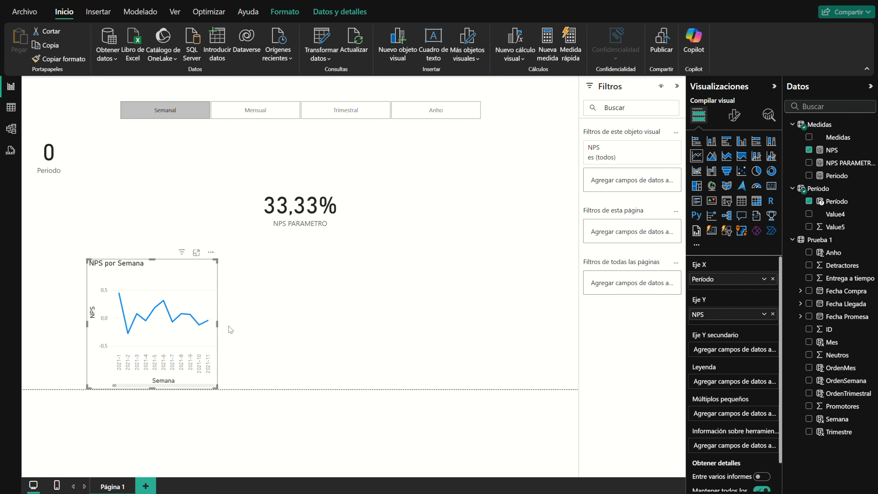
pyautogui.moveTo(217, 323); pyautogui.dragTo(357, 313)
pyautogui.moveTo(252, 269); pyautogui.dragTo(331, 250)
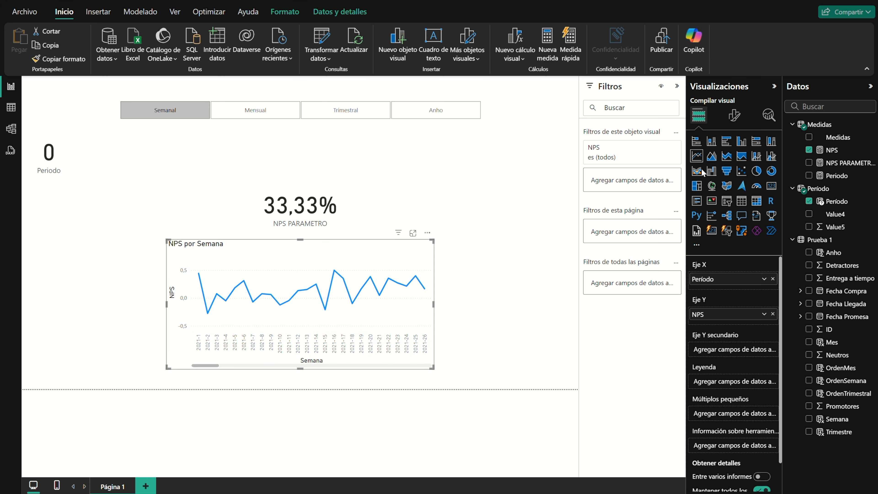
# - Hide the line chart's title and turn off the Y axis values and title
pyautogui.click(734, 115)
pyautogui.click(746, 169)
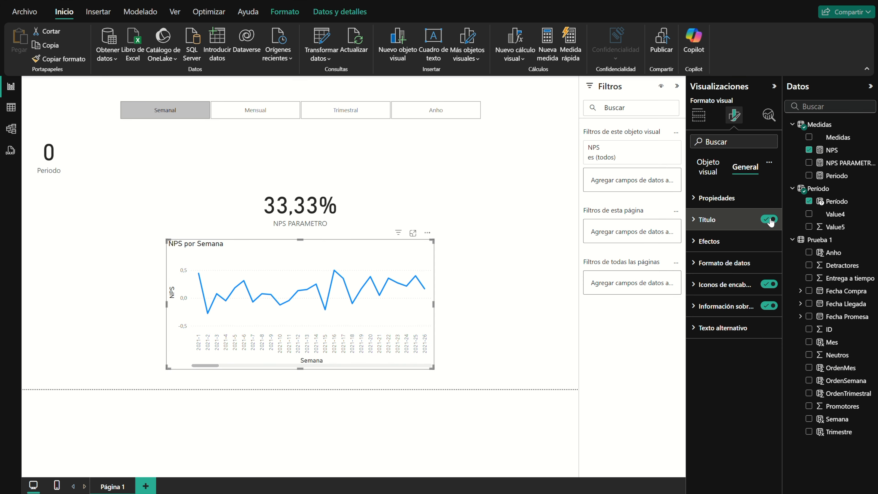
pyautogui.click(709, 168)
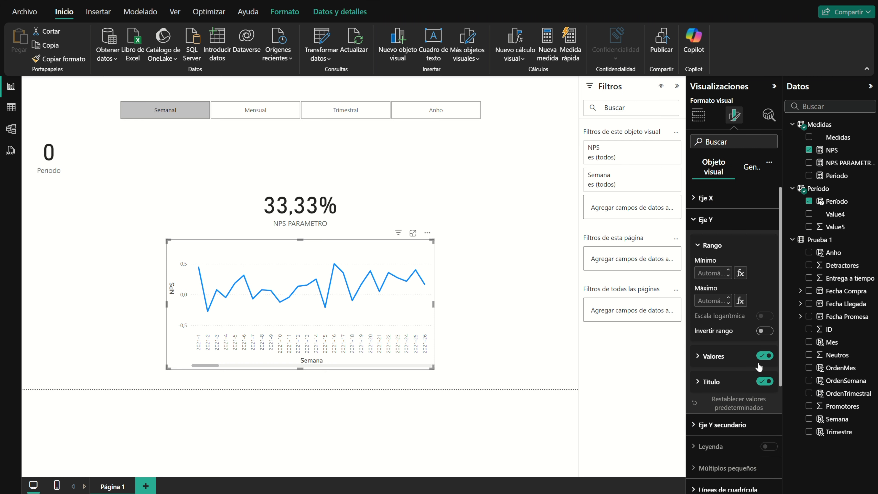
pyautogui.click(764, 356)
pyautogui.click(704, 219)
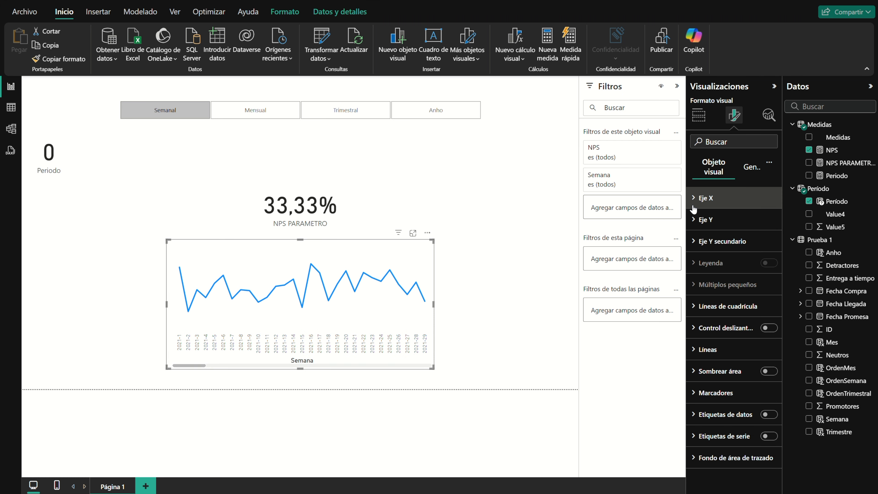
# - Turn off the line chart's X axis title
pyautogui.click(705, 197)
pyautogui.click(765, 370)
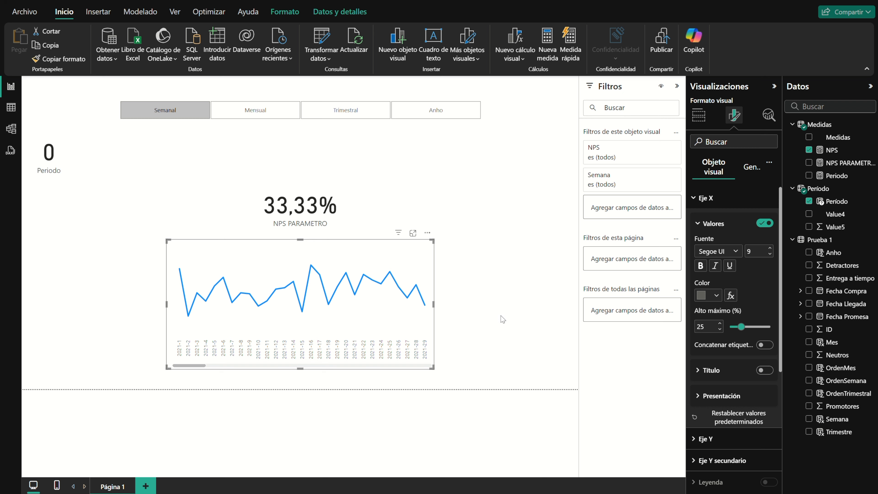
pyautogui.click(502, 318)
# - Create a measure RANK NPS in the Medidas table with the variable TIEMPO = MAX('Período'[Período Orden])
pyautogui.rightClick(822, 128)
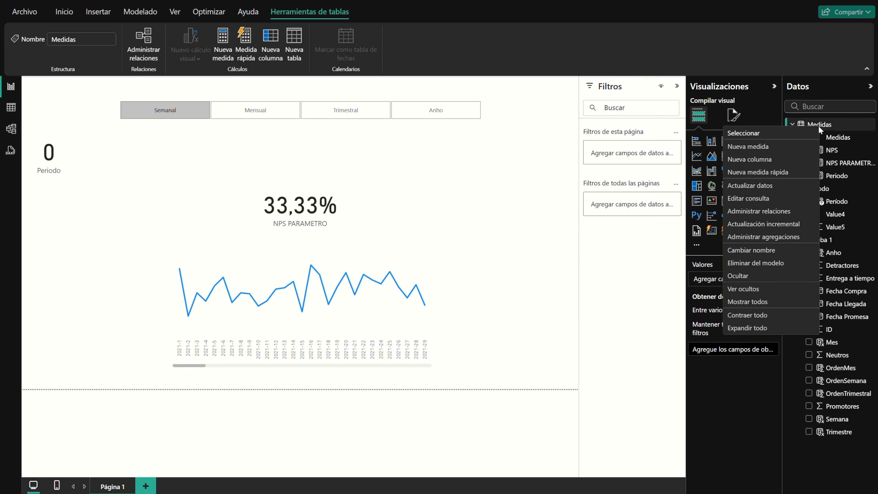
pyautogui.click(762, 148)
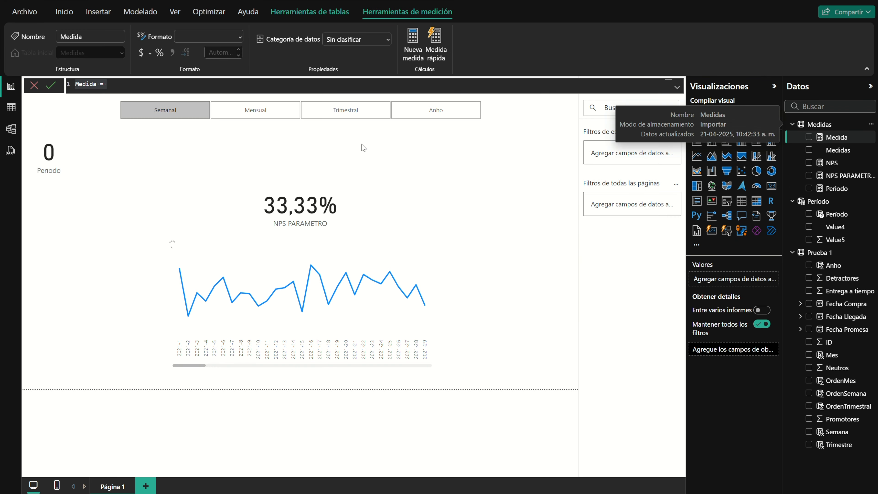
pyautogui.click(115, 84)
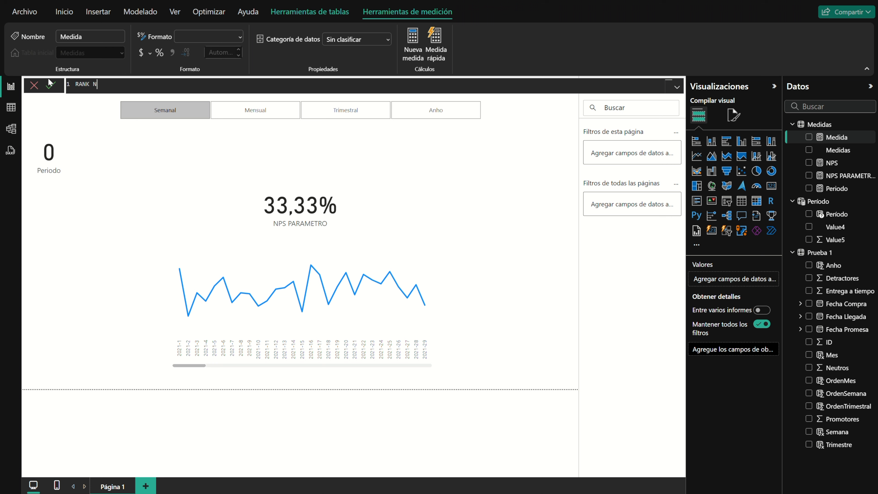
pyautogui.hotkey('shift', 'Return')
pyautogui.write("VAR TIEMPO = MAX('Período'[Período Orden])")
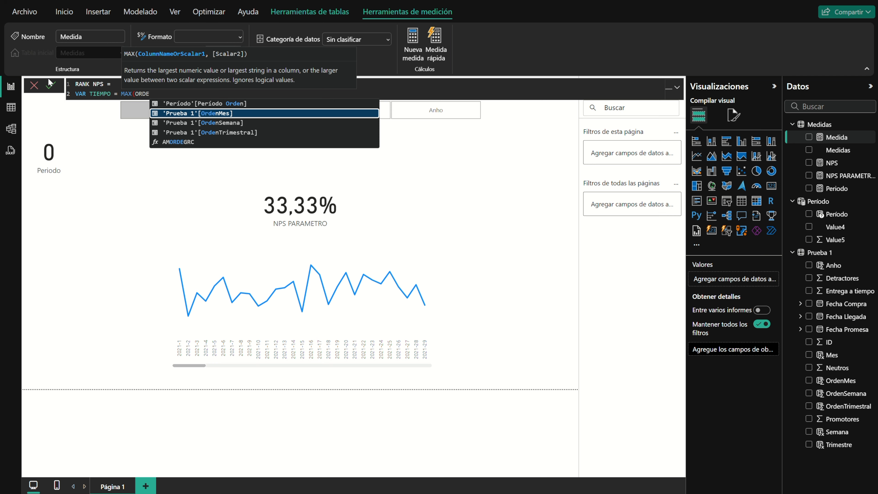
pyautogui.hotkey('shift', 'Return')
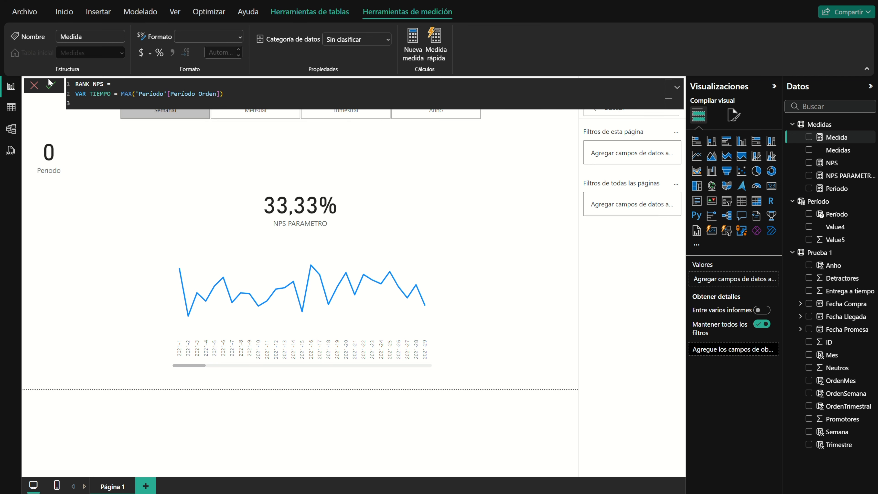
# - Add a RETURN section to the measure and start a SWITCH(TRUE, expression in it
pyautogui.hotkey('shift', 'Return')
pyautogui.write('RETURN')
pyautogui.hotkey('shift', 'Return')
pyautogui.press('Tab')
pyautogui.write('SWITCH(TRUE,')
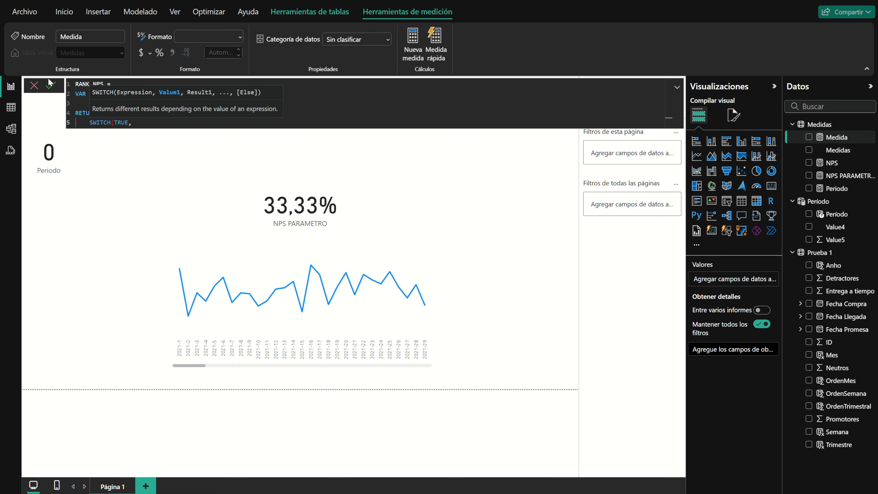
# - Add the SWITCH conditions TIEMPO=0, TIEMPO=1, TIEMPO=2 and TIEMPO=3 on separate lines and close the parenthesis
pyautogui.hotkey('shift', 'Return')
pyautogui.write('TIEMPO=0,')
pyautogui.hotkey('shift', 'Return')
pyautogui.write('TIEMPO=1,')
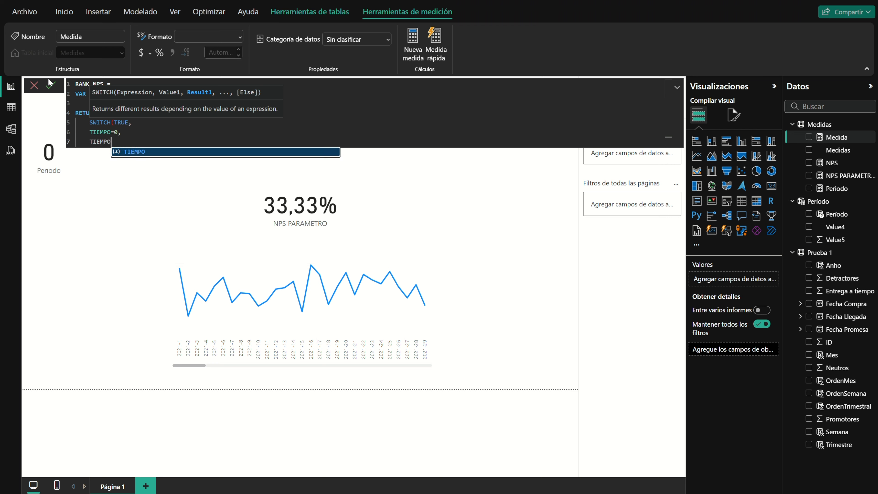
pyautogui.hotkey('shift', 'Return')
pyautogui.write('TIEMPO=2,')
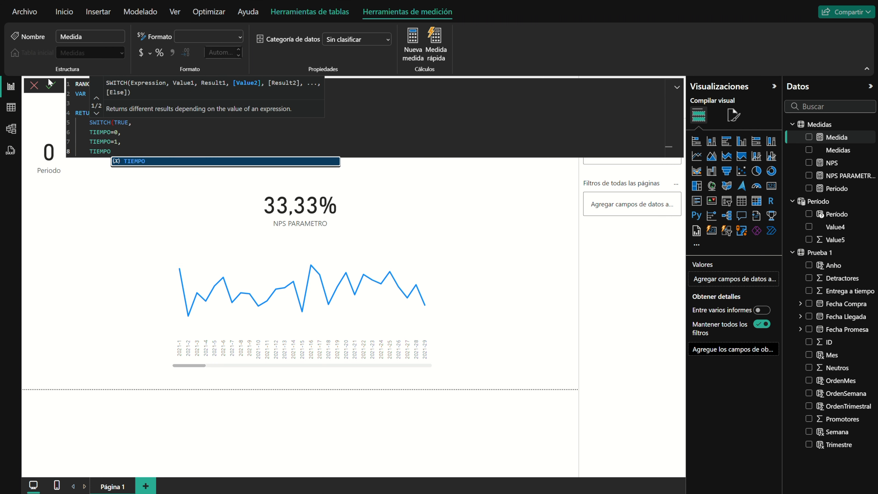
pyautogui.hotkey('shift', 'Return')
pyautogui.write('TIEMPO=3,')
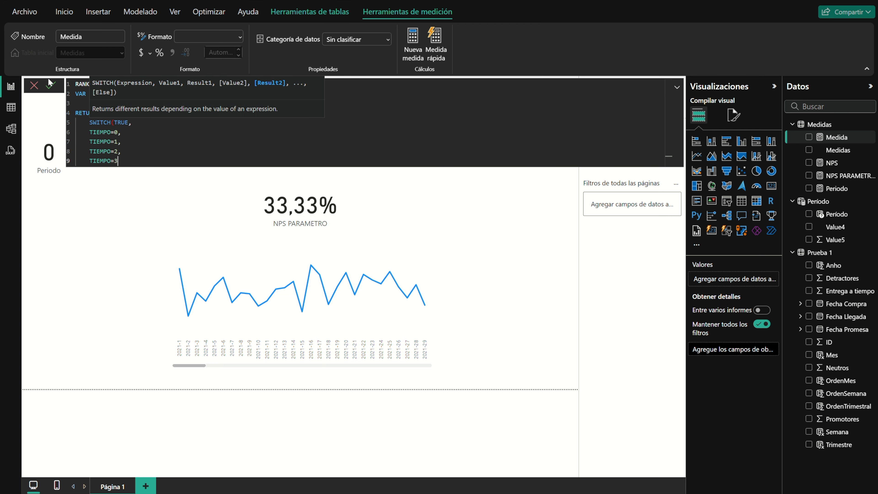
pyautogui.hotkey('shift', 'Return')
pyautogui.write('TIEMPO')
pyautogui.press('BackSpace')
pyautogui.press('BackSpace')
pyautogui.press('BackSpace')
pyautogui.press('BackSpace')
pyautogui.press('BackSpace')
pyautogui.press('BackSpace')
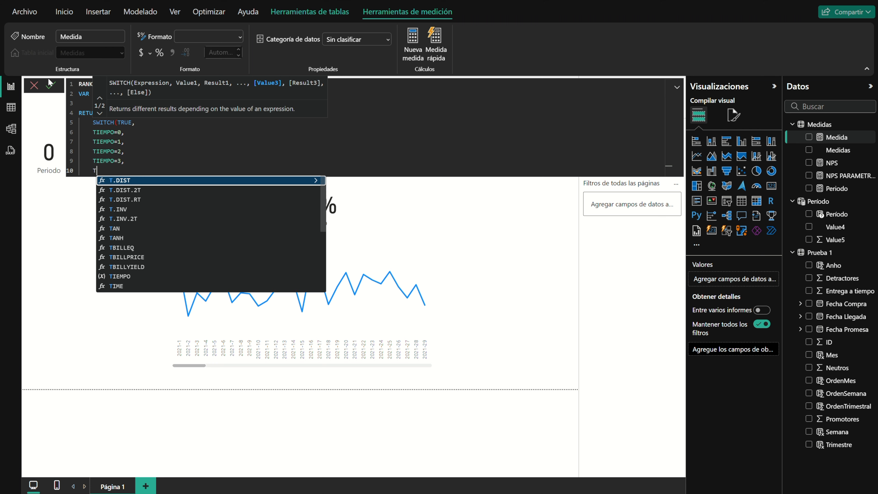
pyautogui.write(')')
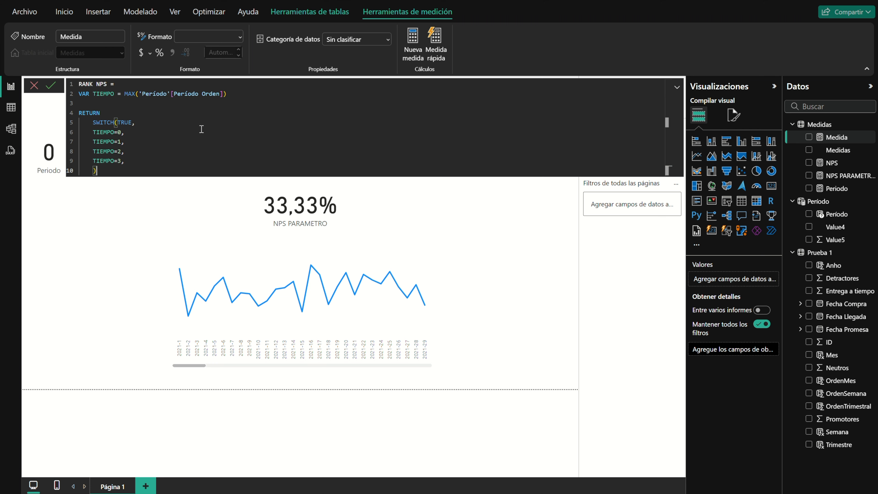
# - Start the TIEMPO=0 result with RANKX over ALLSELECTED('Prueba 1'[Semana])
pyautogui.click(127, 132)
pyautogui.write('RANK')
pyautogui.press('Down')
pyautogui.press('Down')
pyautogui.press('Tab')
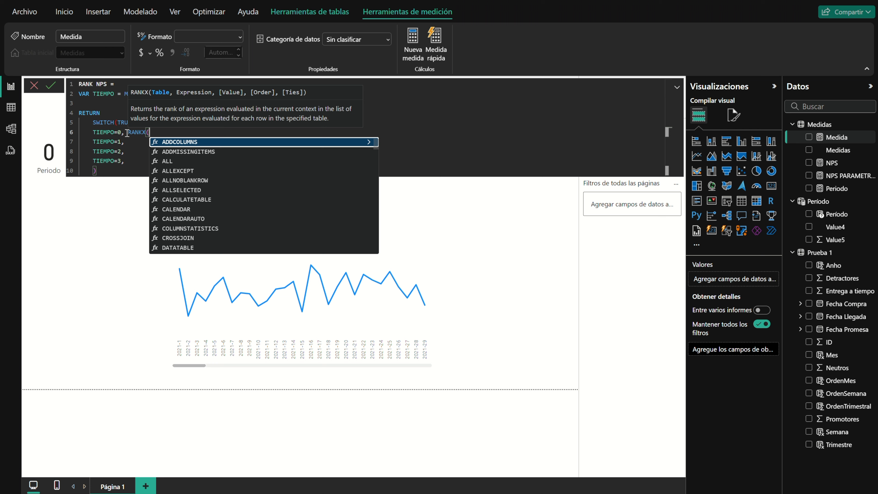
pyautogui.write('ALL')
pyautogui.press('Down')
pyautogui.press('Down')
pyautogui.press('Down')
pyautogui.press('Tab')
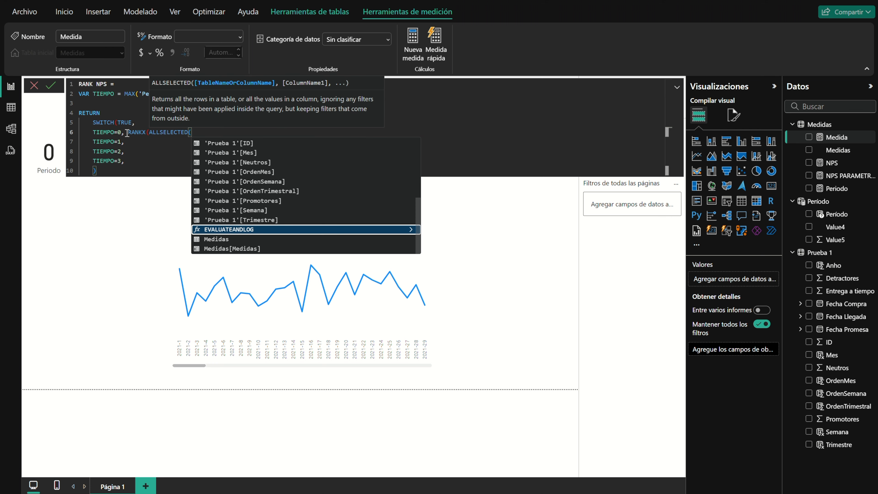
pyautogui.write('Sem')
pyautogui.press('Tab')
# - Complete the TIEMPO=0 RANKX with the expression CALCULATE(MAX('Prueba 1'[Semana])) and DESC order
pyautogui.write('),CAL')
pyautogui.press('Tab')
pyautogui.write('MAX')
pyautogui.press('Tab')
pyautogui.write('Sem')
pyautogui.press('Tab')
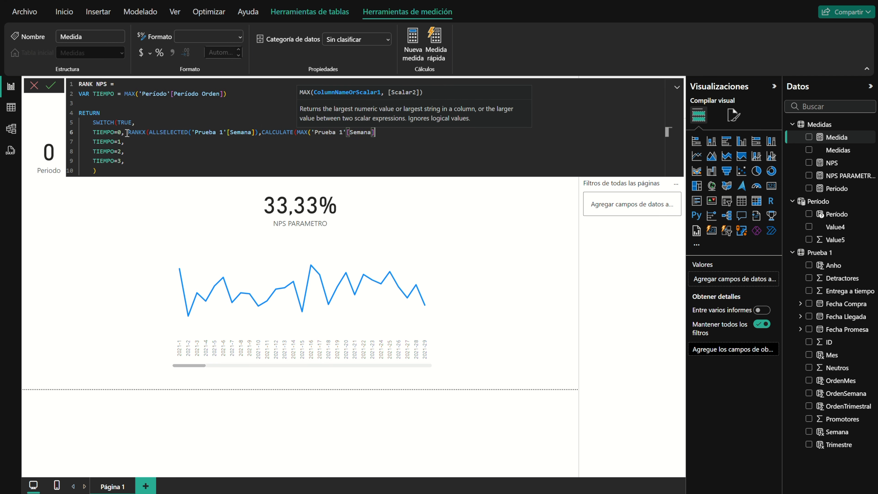
pyautogui.write(')')
pyautogui.write('),,')
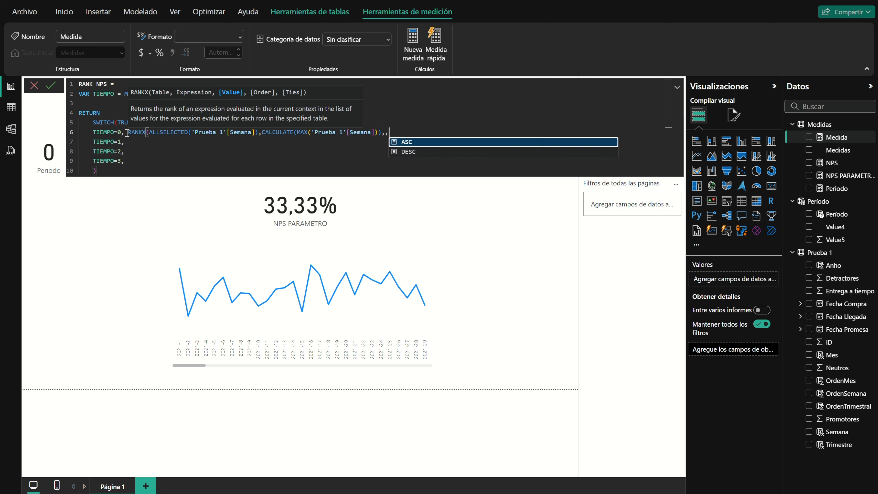
pyautogui.write('DESC),')
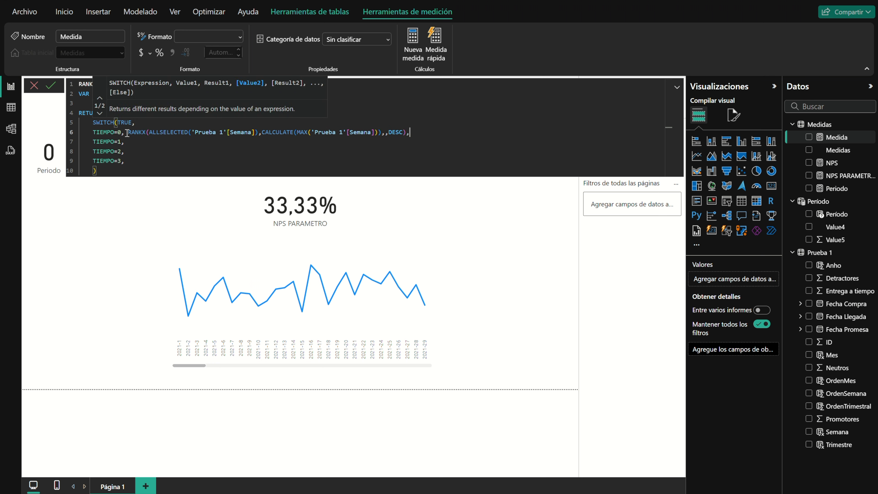
# - Copy the RANKX expression of TIEMPO=0 to the TIEMPO=1, TIEMPO=2 and TIEMPO=3 lines
pyautogui.moveTo(410, 132); pyautogui.dragTo(122, 131)
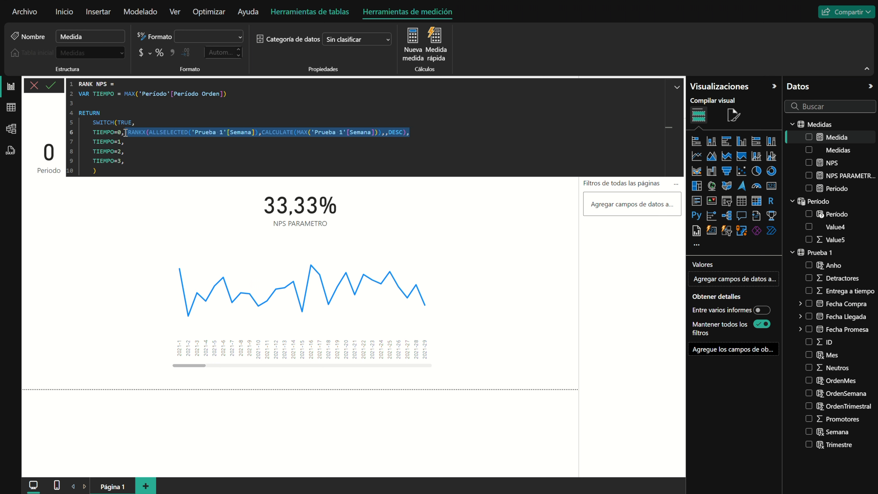
pyautogui.hotkey('ctrl', 'c')
pyautogui.click(127, 142)
pyautogui.hotkey('ctrl', 'v')
pyautogui.click(131, 151)
pyautogui.hotkey('ctrl', 'v')
pyautogui.click(131, 161)
pyautogui.hotkey('ctrl', 'v')
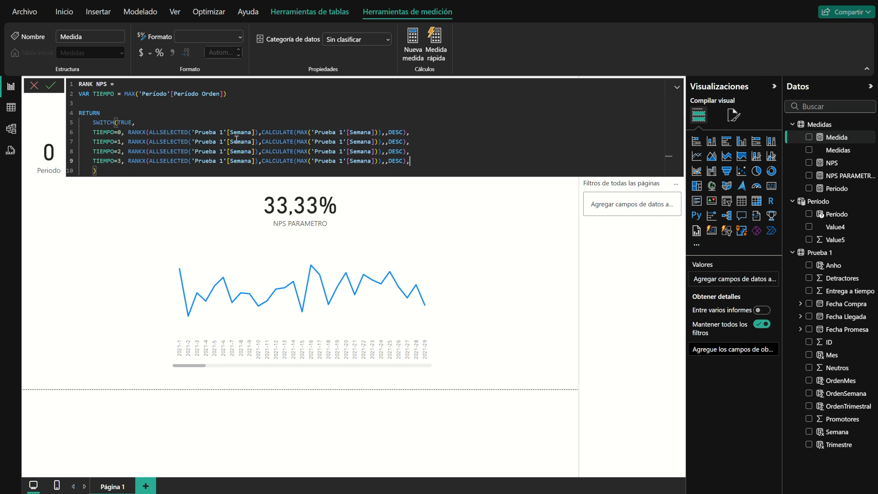
# - Replace Semana with Mes for TIEMPO=1, Trimestre for TIEMPO=2 and Anho for TIEMPO=3, and commit the measure
pyautogui.write('Mes')
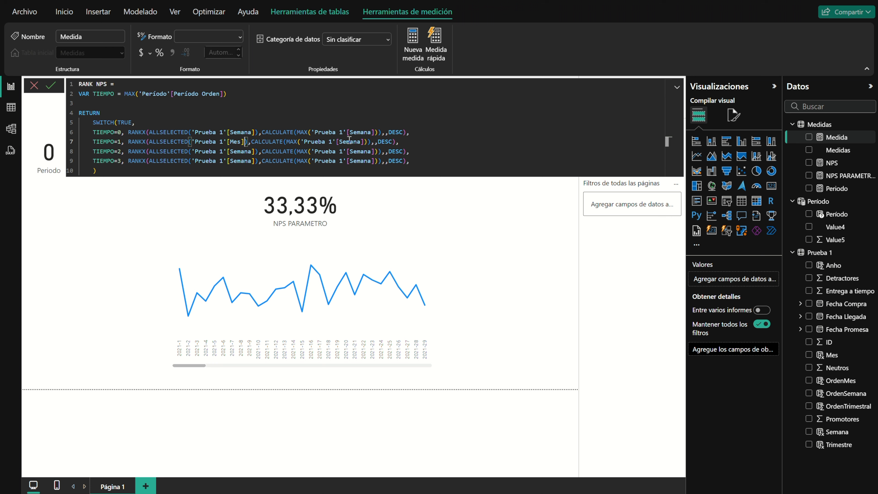
pyautogui.write('Mes')
pyautogui.write('Trimestre')
pyautogui.write('Trimestre')
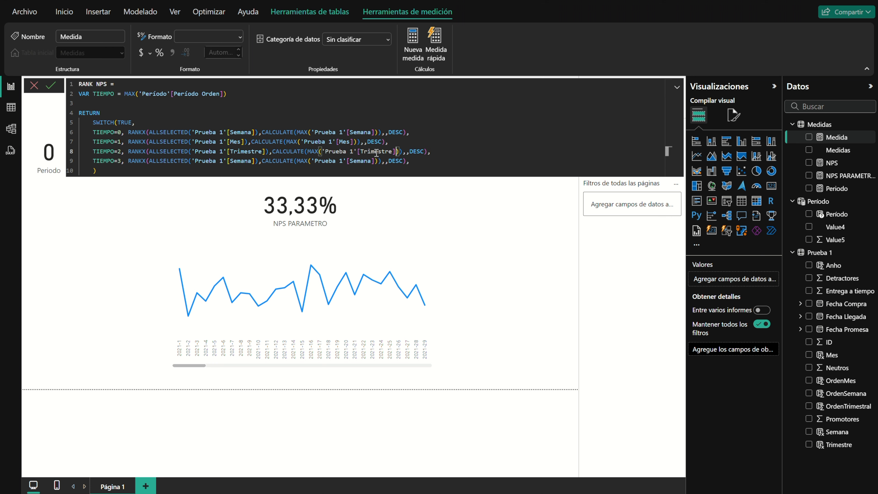
pyautogui.write('Anho')
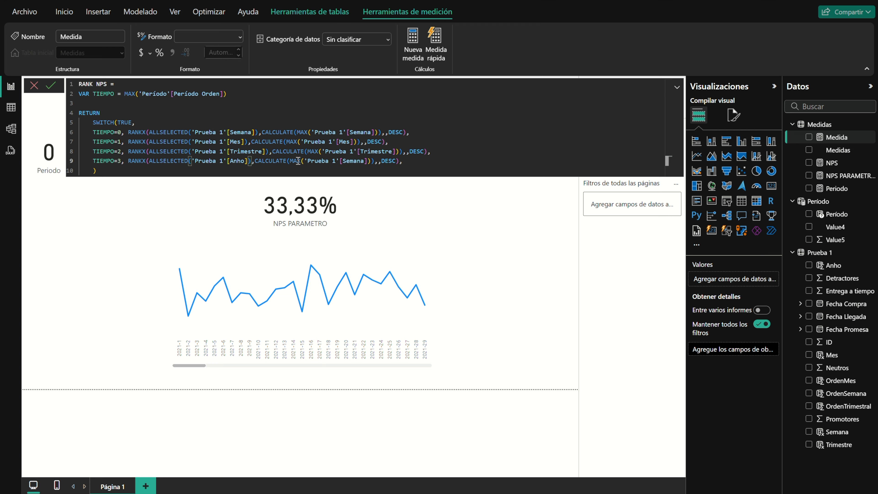
pyautogui.write('Anho')
pyautogui.press('Return')
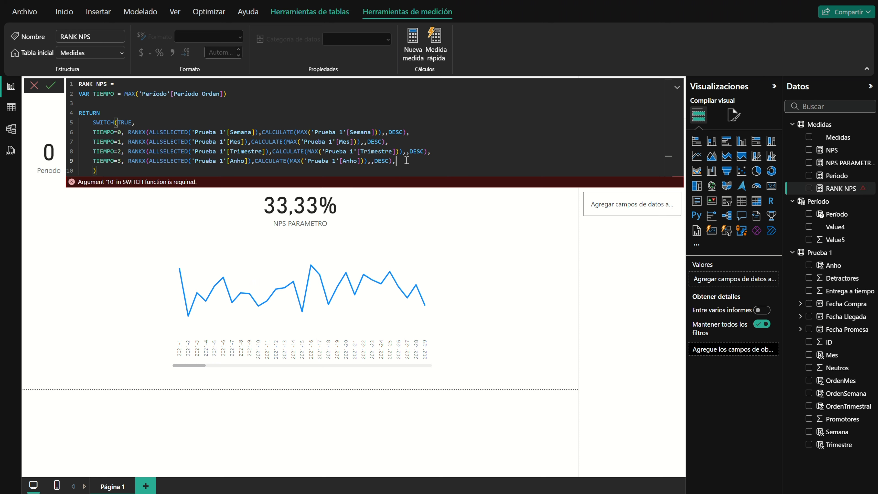
# - Add a default RANKX line to the SWITCH that ranks by 'Prueba 1'[Fecha Compra] in DESC order, and commit the measure
pyautogui.hotkey('shift', 'Return')
pyautogui.hotkey('ctrl', 'v')
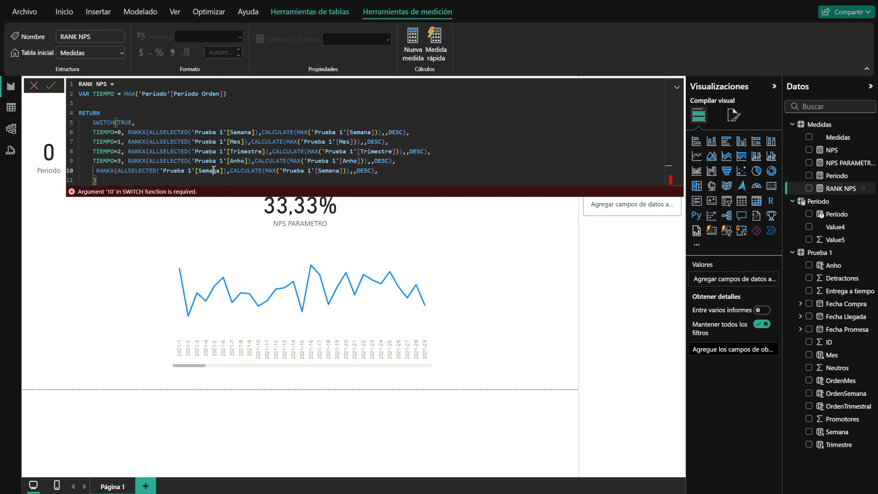
pyautogui.doubleClick(214, 170)
pyautogui.write('FEC')
pyautogui.press('Tab')
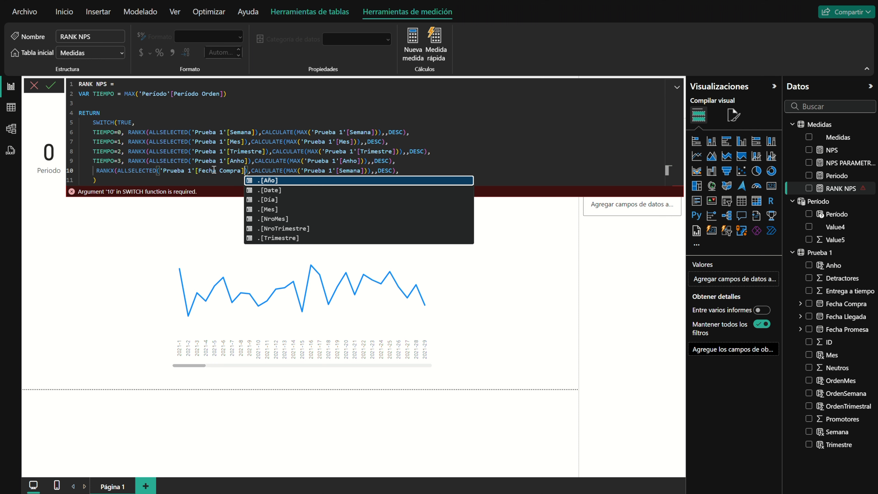
pyautogui.doubleClick(353, 168)
pyautogui.write('FEC')
pyautogui.press('Tab')
pyautogui.click(419, 152)
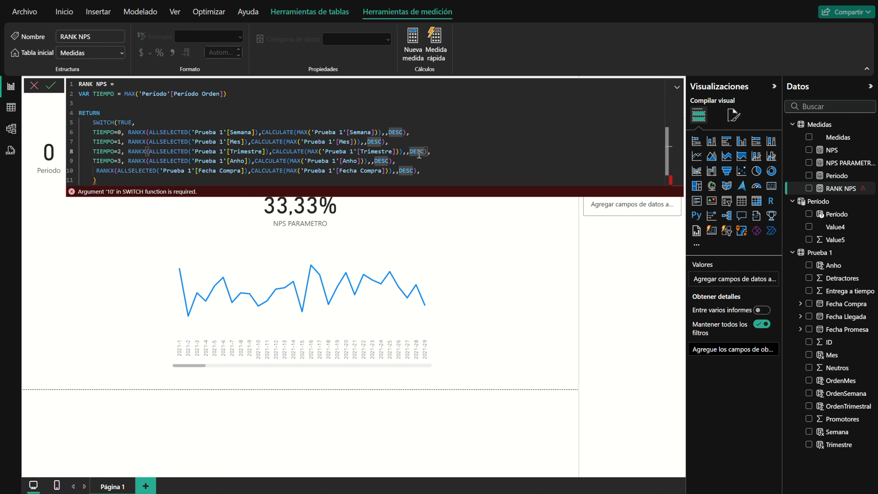
pyautogui.click(399, 161)
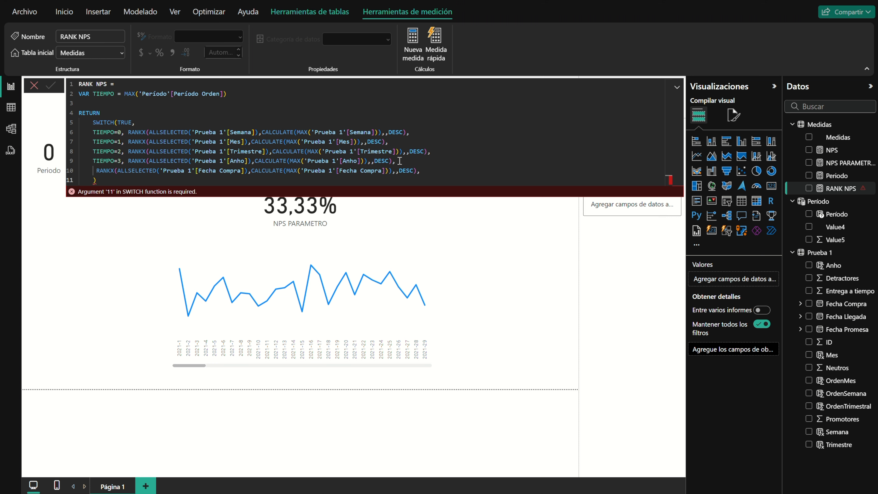
pyautogui.click(503, 261)
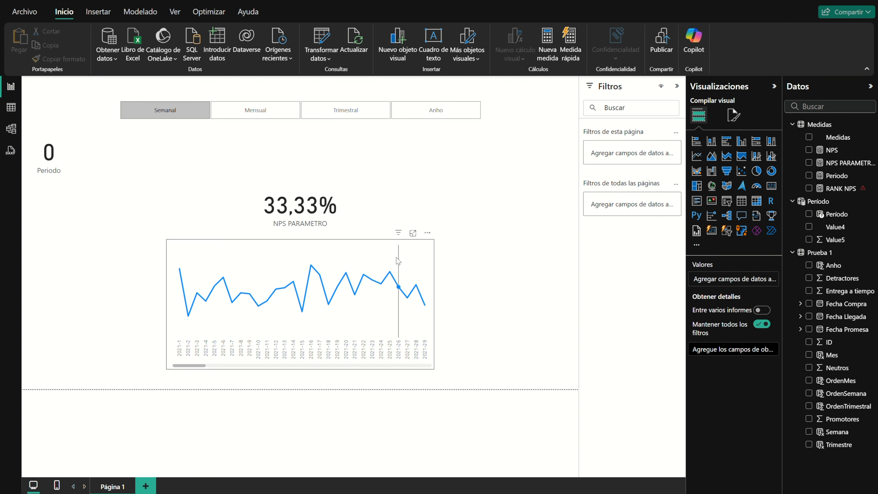
# - Add RANK NPS as a filter on the line chart and remove the trailing comma after the last RANKX in its formula
pyautogui.click(409, 246)
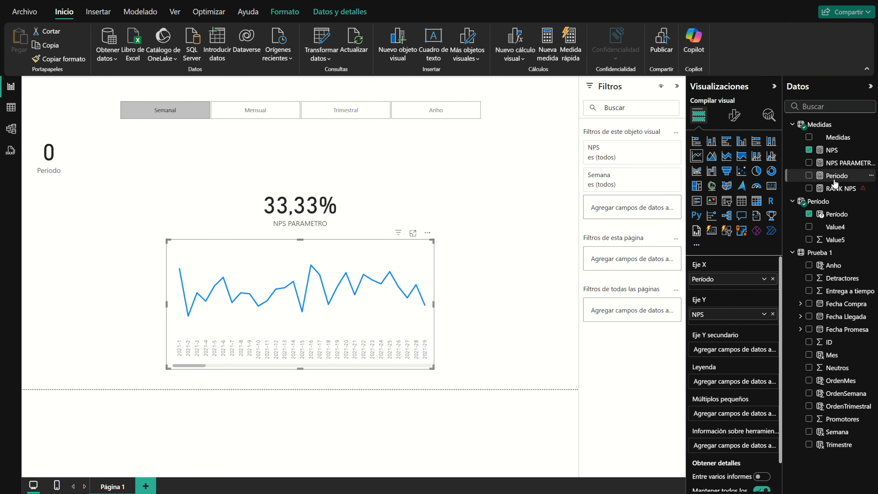
pyautogui.moveTo(840, 191); pyautogui.dragTo(620, 182)
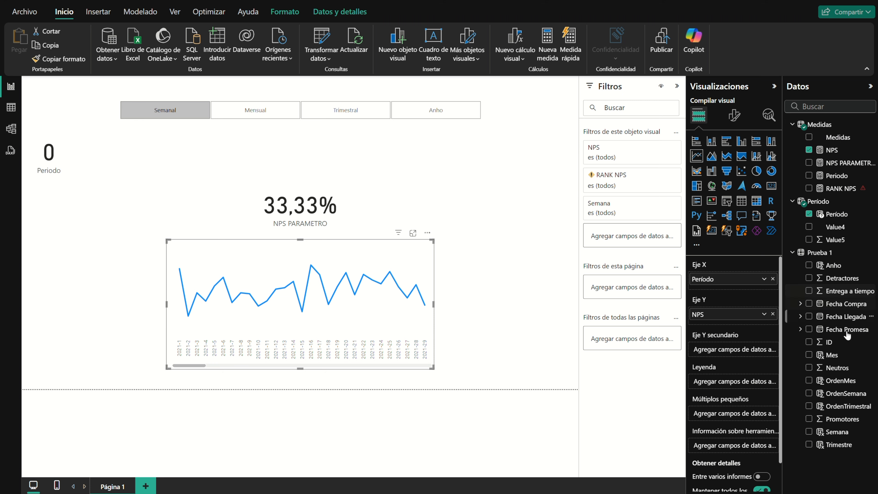
pyautogui.click(840, 189)
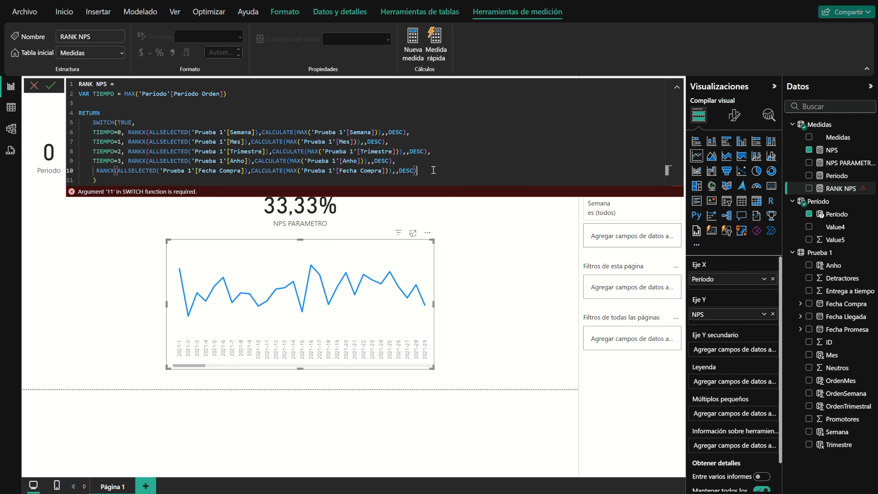
pyautogui.click(522, 261)
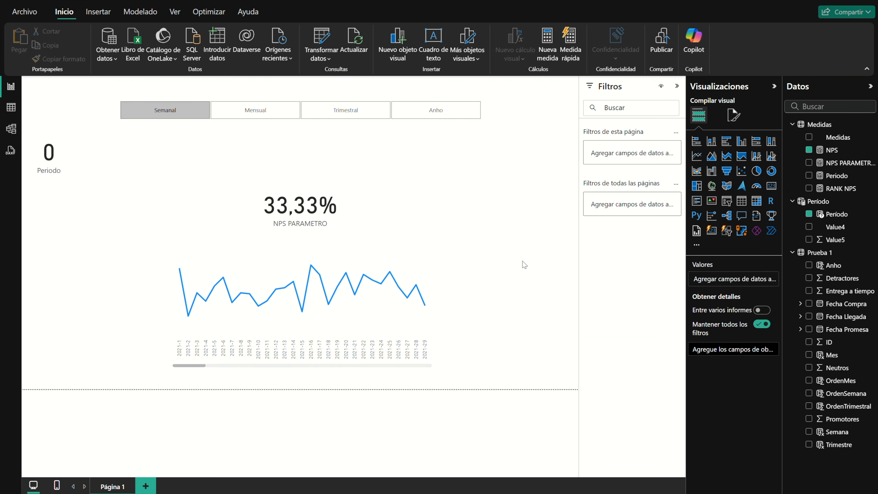
# - Set the line chart's RANK NPS filter to "es menor que" 8 and apply it
pyautogui.click(397, 253)
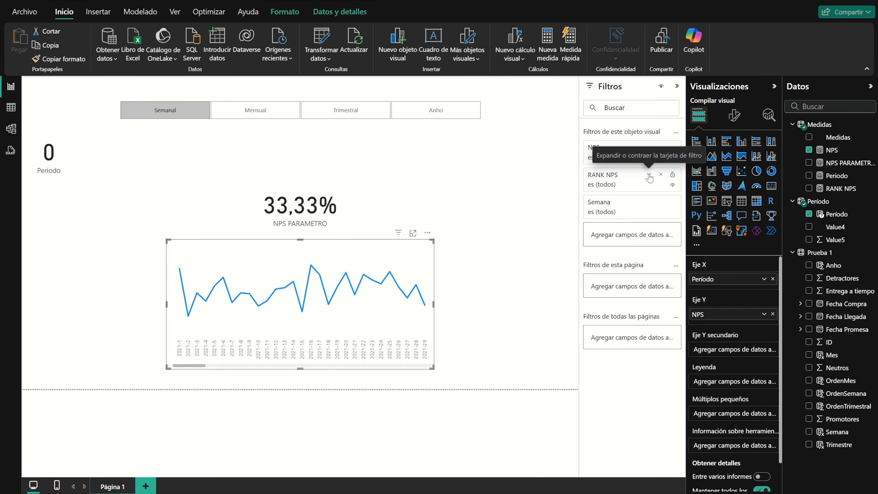
pyautogui.click(649, 175)
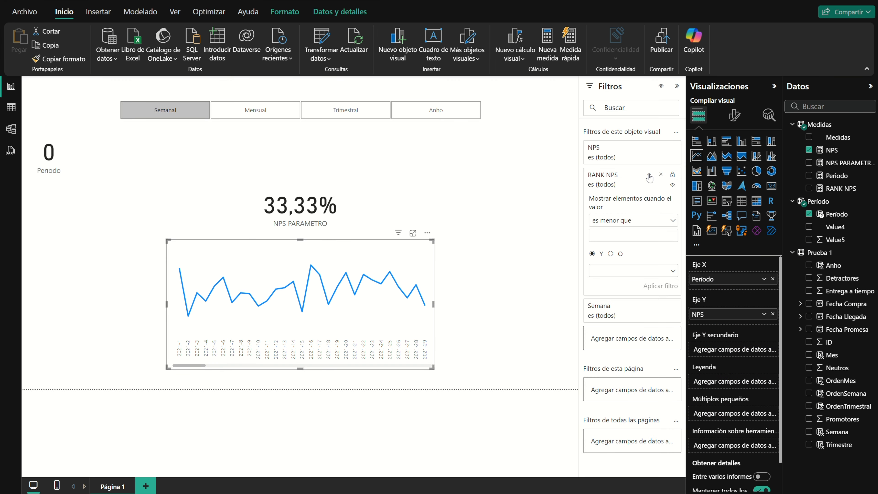
pyautogui.click(653, 290)
pyautogui.scroll(-3, 252, 323)
pyautogui.scroll(5, 251, 323)
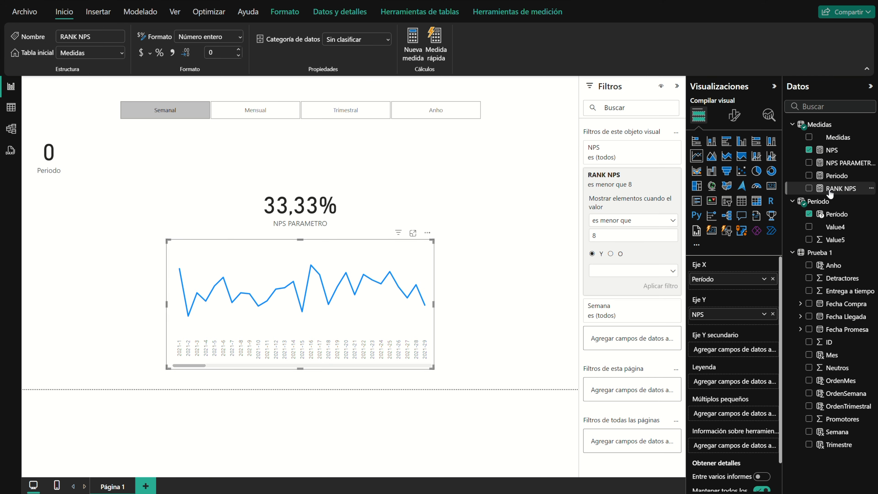
# - In the RANK NPS measure, add 'Prueba 1'[OrdenSemana] as a second ALLSELECTED column for TIEMPO=0 and TIEMPO=1
pyautogui.click(829, 191)
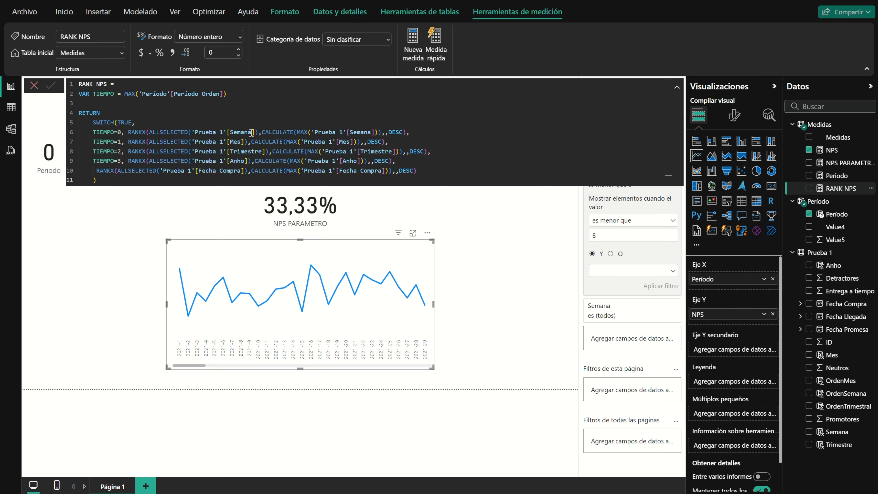
pyautogui.write(',ORD')
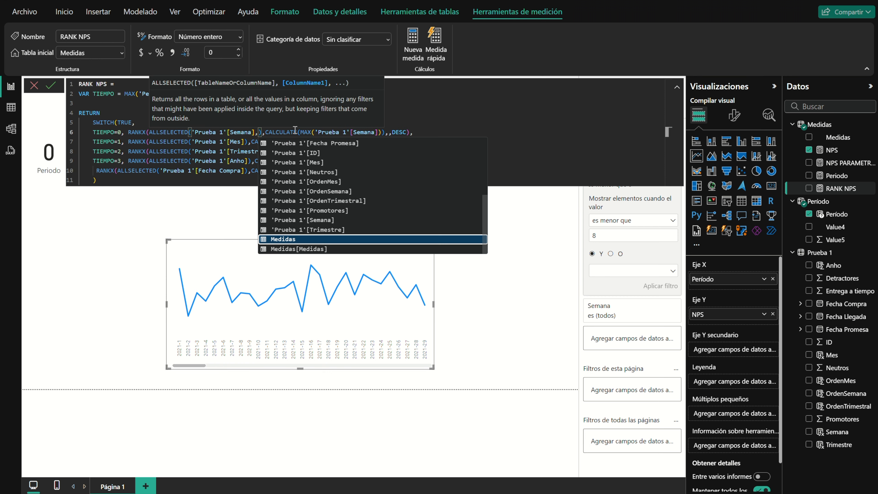
pyautogui.press('Tab')
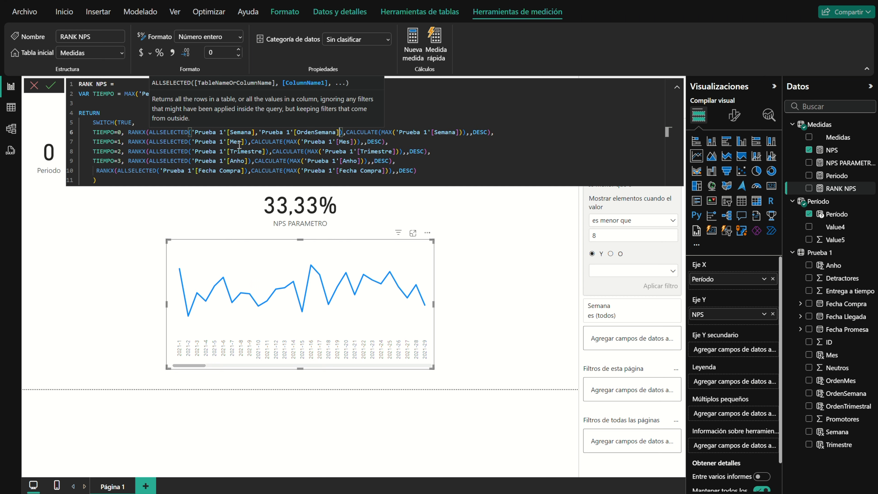
pyautogui.click(246, 142)
pyautogui.write(',OR')
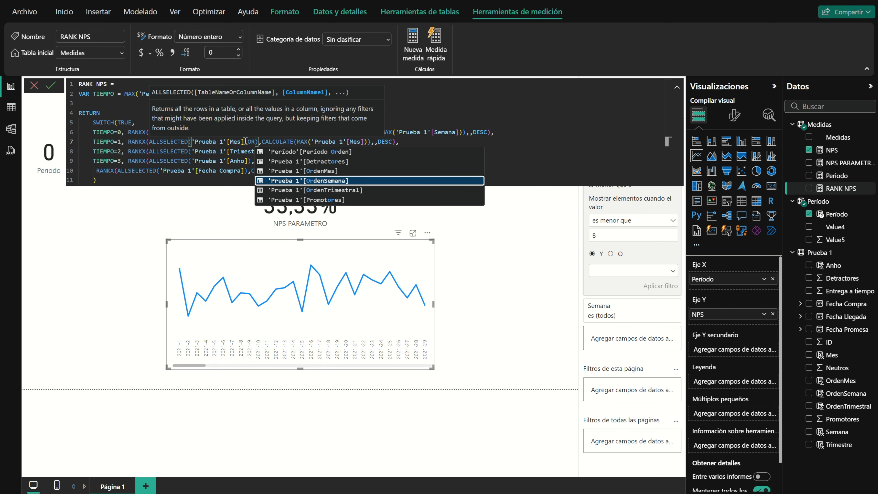
pyautogui.press('Tab')
# - Add 'Prueba 1'[OrdenTrimestral] as a second ALLSELECTED column for TIEMPO=2, and commit the RANK NPS measure
pyautogui.click(267, 151)
pyautogui.write(',OR')
pyautogui.press('Down')
pyautogui.press('Down')
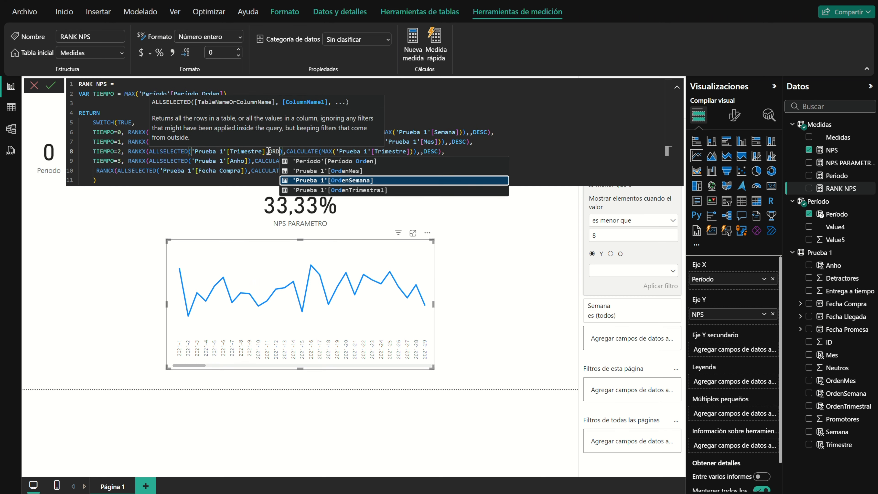
pyautogui.press('Tab')
pyautogui.click(249, 162)
pyautogui.write(',')
pyautogui.press('BackSpace')
pyautogui.click(439, 169)
pyautogui.press('Return')
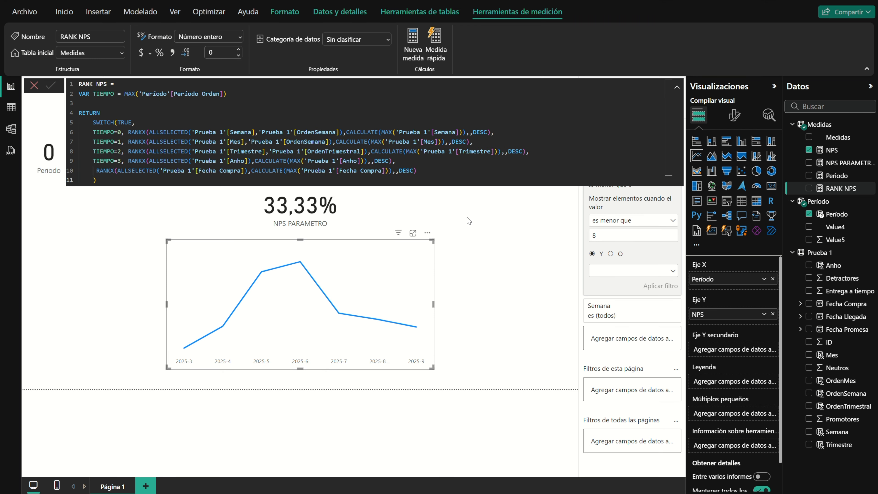
pyautogui.click(499, 275)
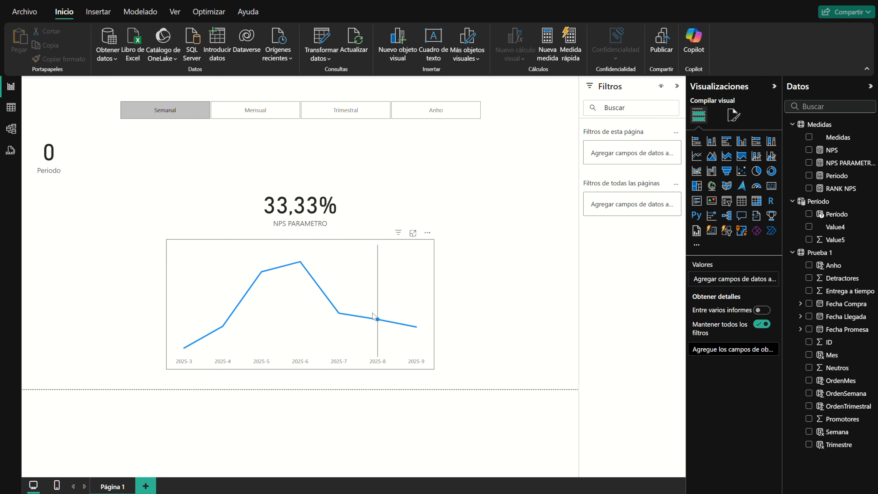
# - Sort the line chart's axis by Semana in ascending order
pyautogui.click(428, 234)
pyautogui.moveTo(453, 298)
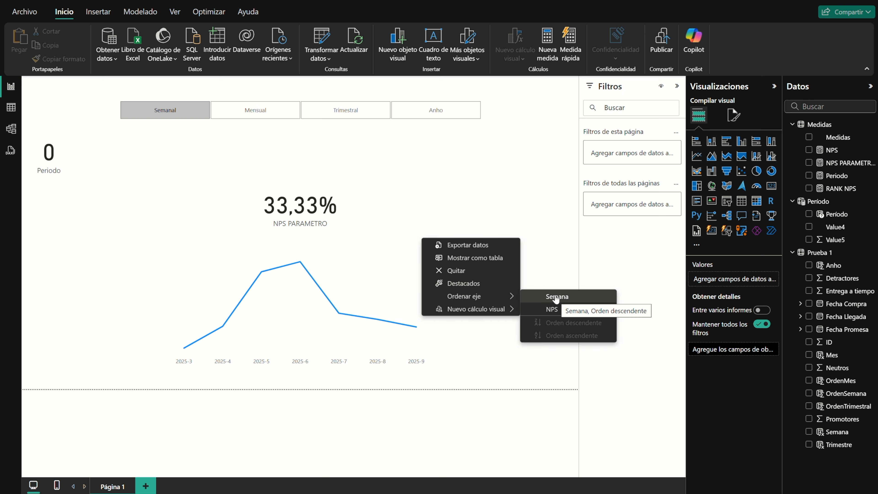
pyautogui.click(550, 299)
pyautogui.moveTo(223, 296)
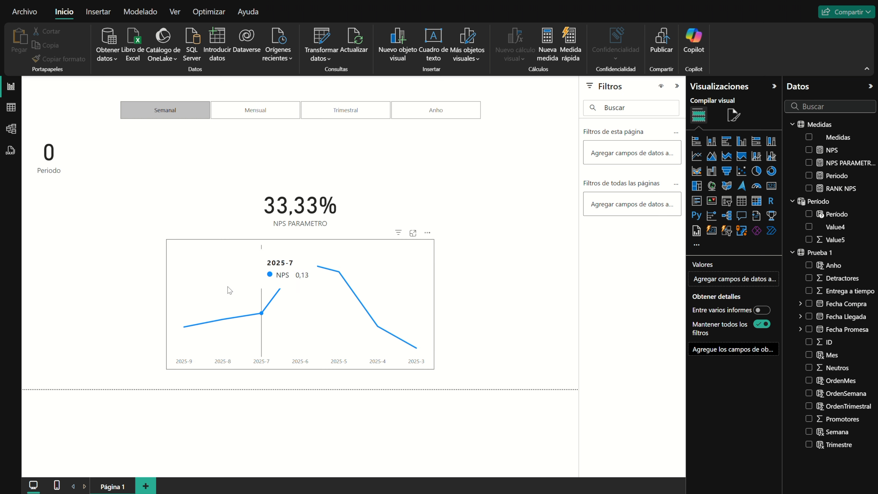
pyautogui.click(428, 234)
pyautogui.moveTo(450, 296)
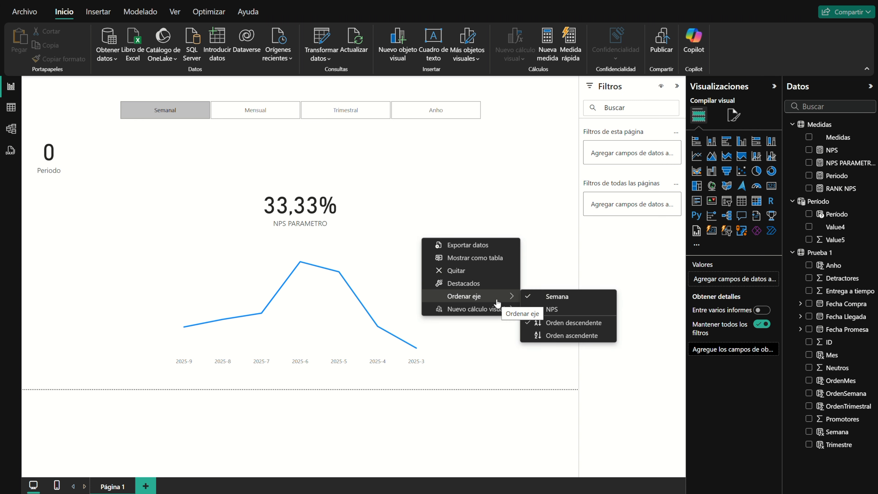
pyautogui.click(564, 335)
# - Switch the period slicer among Mensual, Semanal, Trimestral and Anho to check how many periods the line chart shows
pyautogui.click(244, 110)
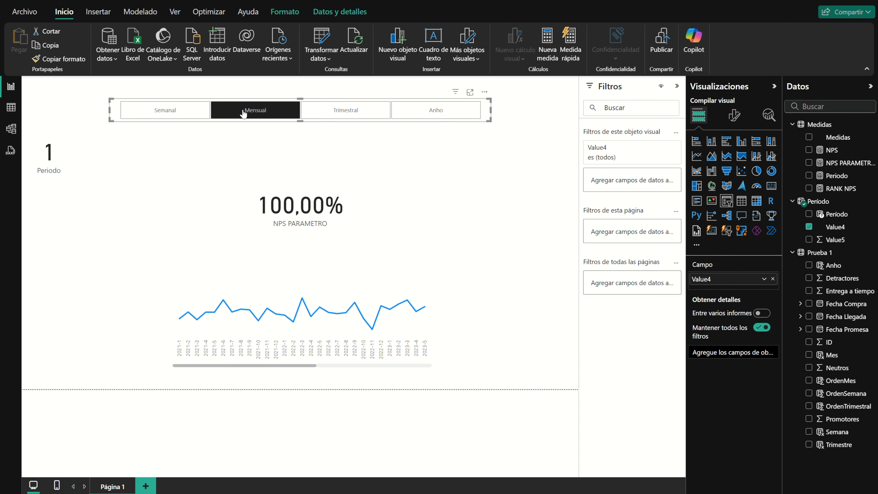
pyautogui.click(168, 114)
pyautogui.click(346, 110)
pyautogui.click(255, 111)
pyautogui.click(344, 116)
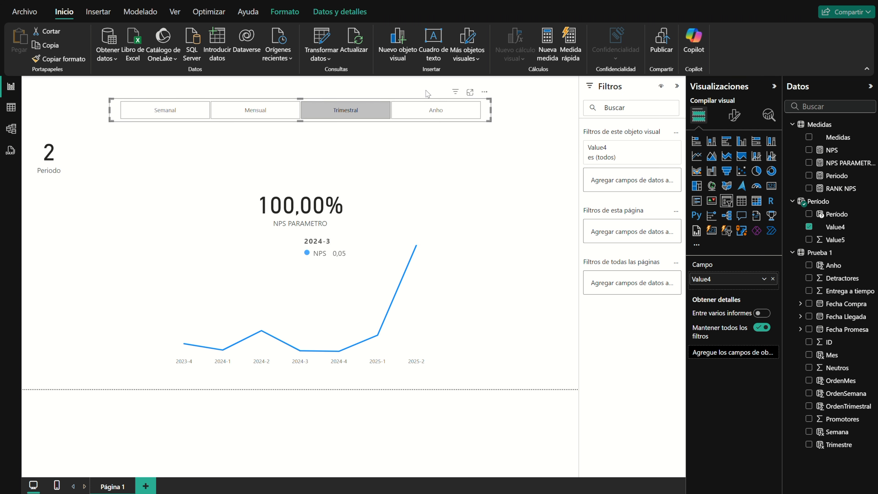
pyautogui.click(436, 111)
pyautogui.click(251, 119)
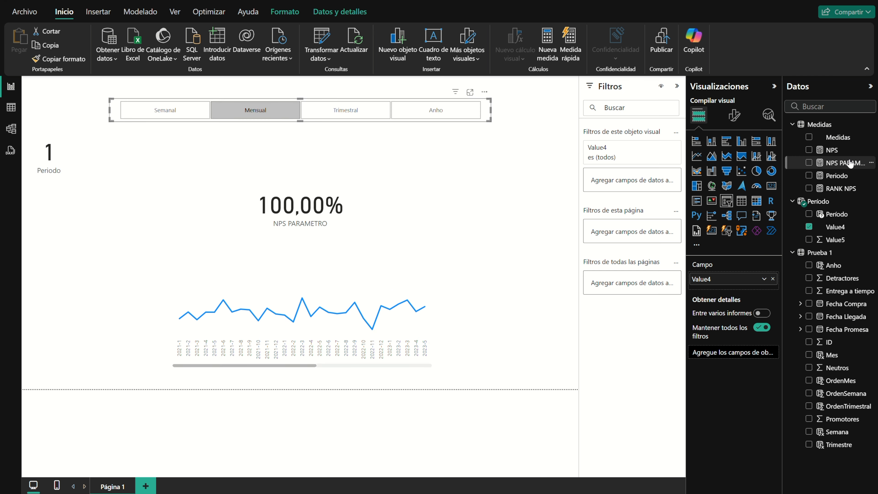
# - Replace OrdenSemana with OrdenMes in the TIEMPO=1 line of RANK NPS, and commit the measure
pyautogui.click(836, 188)
pyautogui.doubleClick(312, 139)
pyautogui.write('OrdenMes')
pyautogui.press('Return')
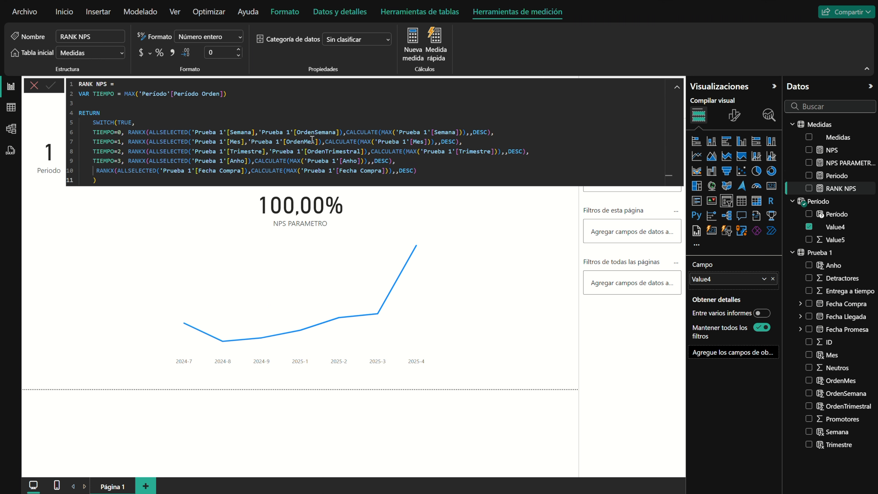
pyautogui.click(505, 305)
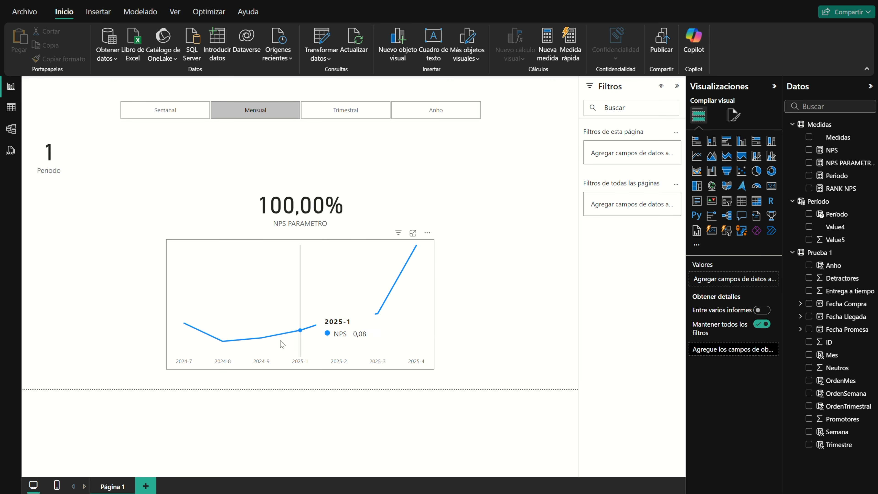
# - Check the line chart with the slicer on Semanal, Trimestral and Anho, and return the slicer to Semanal
pyautogui.click(168, 110)
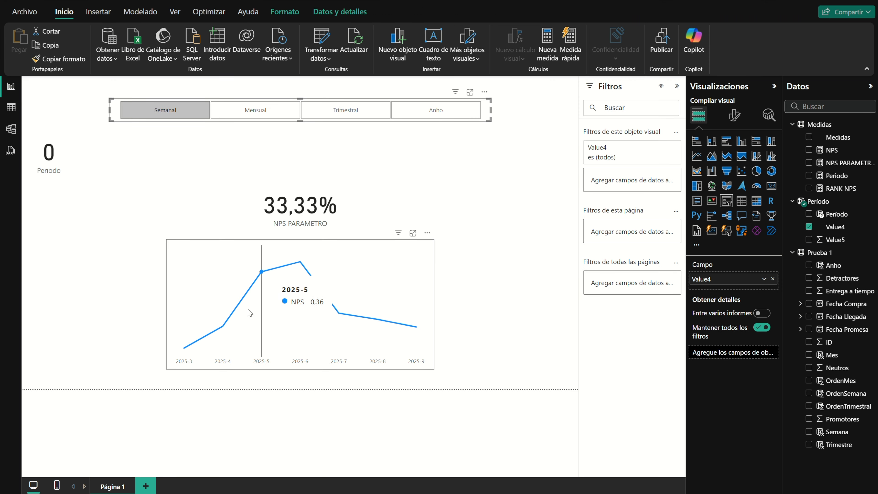
pyautogui.click(345, 110)
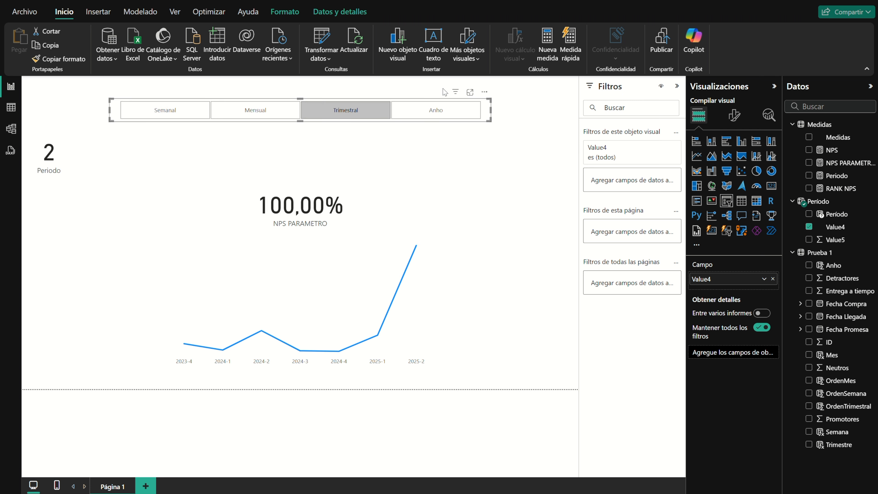
pyautogui.click(436, 109)
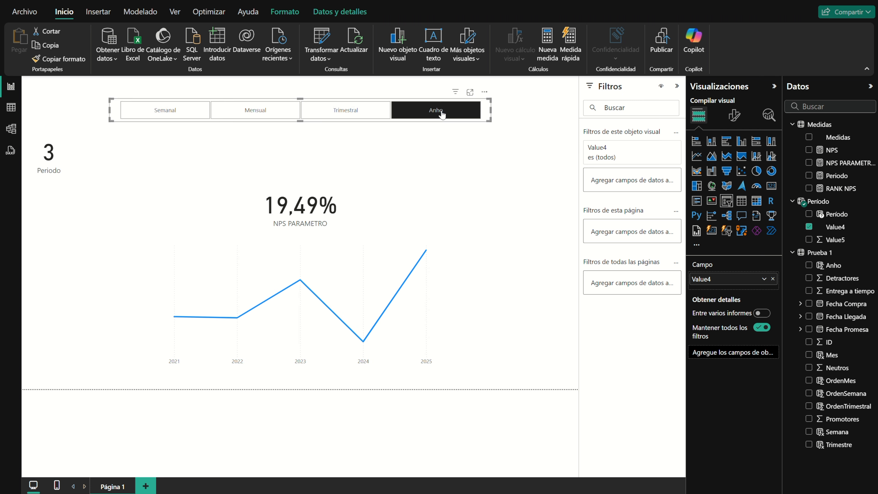
pyautogui.click(186, 115)
pyautogui.click(575, 366)
# - Turn off the X-axis values of the line chart
pyautogui.click(377, 314)
pyautogui.click(734, 115)
pyautogui.click(704, 199)
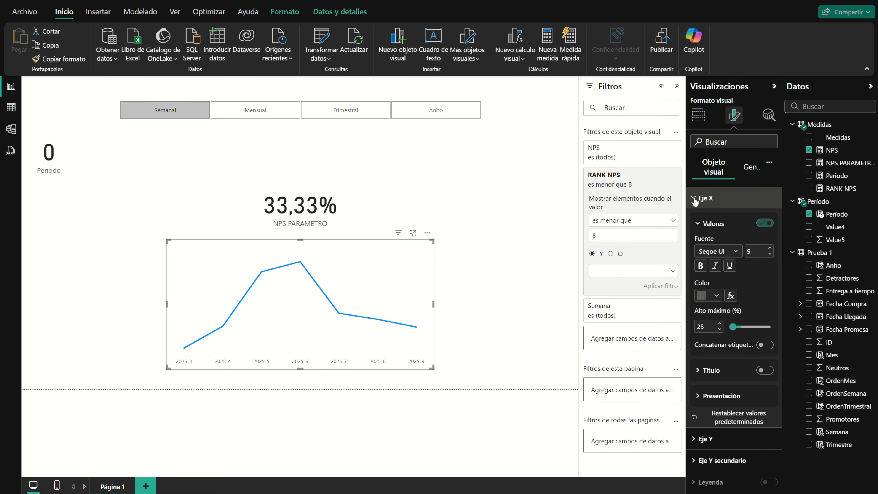
pyautogui.click(765, 224)
# - Shrink the line chart to a small sparkline and centre it directly below the NPS PARAMETRO card
pyautogui.moveTo(300, 369); pyautogui.dragTo(292, 280)
pyautogui.moveTo(433, 259); pyautogui.dragTo(257, 266)
pyautogui.moveTo(212, 246); pyautogui.dragTo(301, 247)
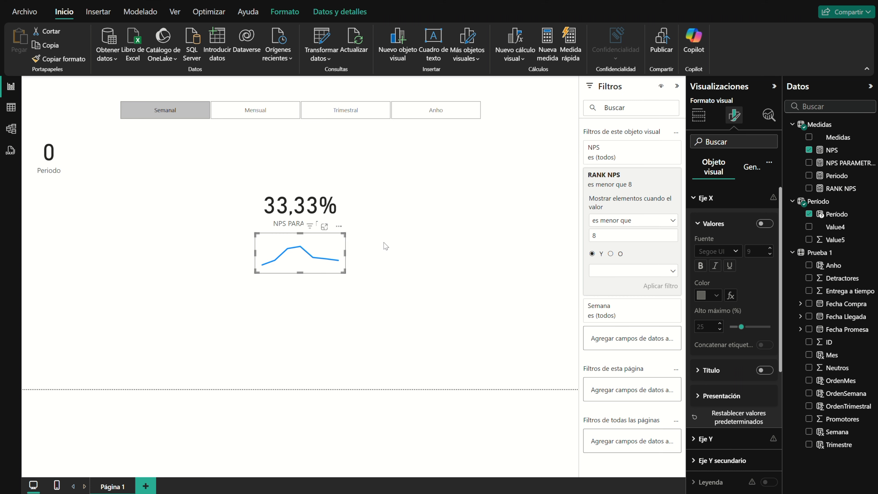
pyautogui.click(386, 246)
pyautogui.click(246, 110)
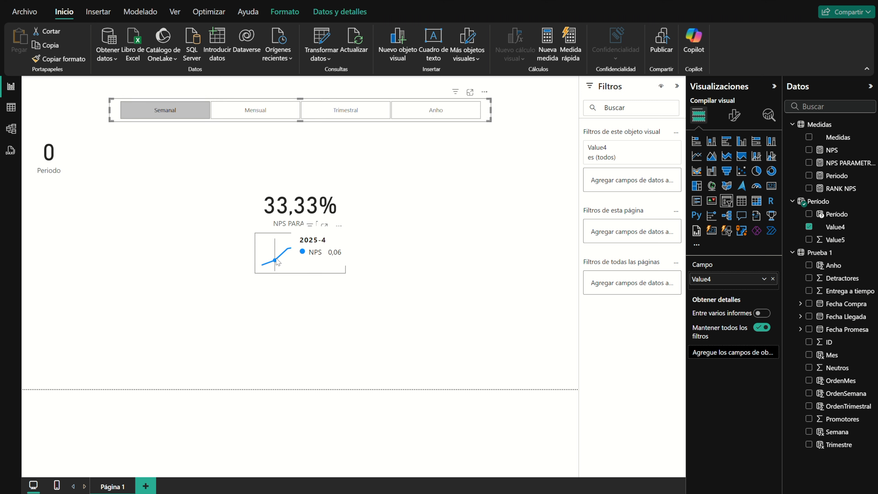
pyautogui.moveTo(337, 256)
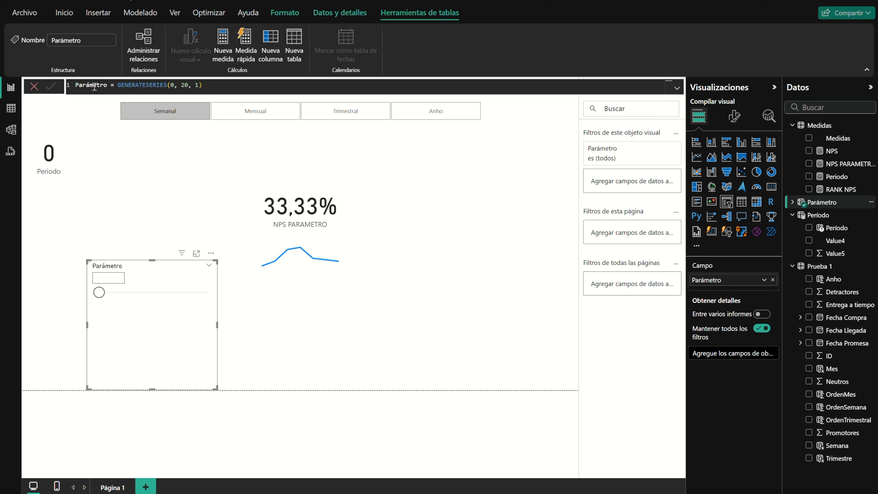
# - Rename the Parámetro table to VERSUS in its formula
pyautogui.doubleClick(94, 86)
pyautogui.write('VERSUS')
pyautogui.press('Return')
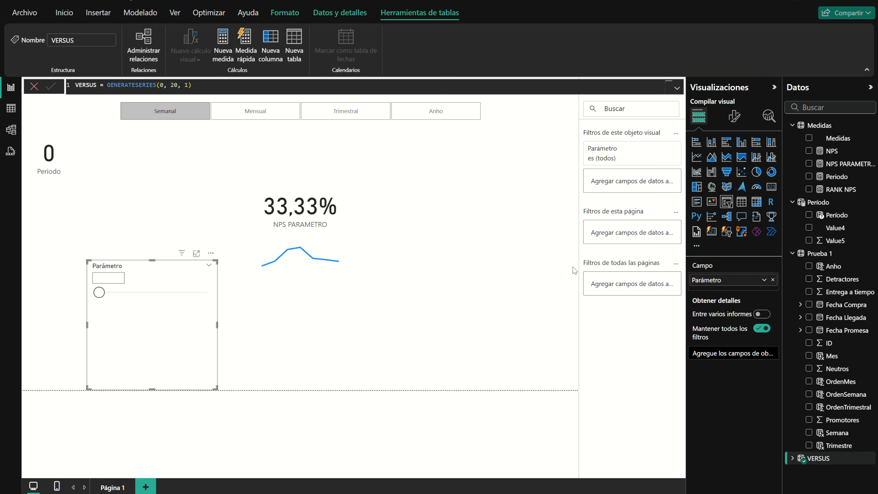
# - Copy the bracketed row list from the Período table formula and paste it over the GENERATESERIES expression of VERSUS
pyautogui.click(840, 206)
pyautogui.click(81, 133)
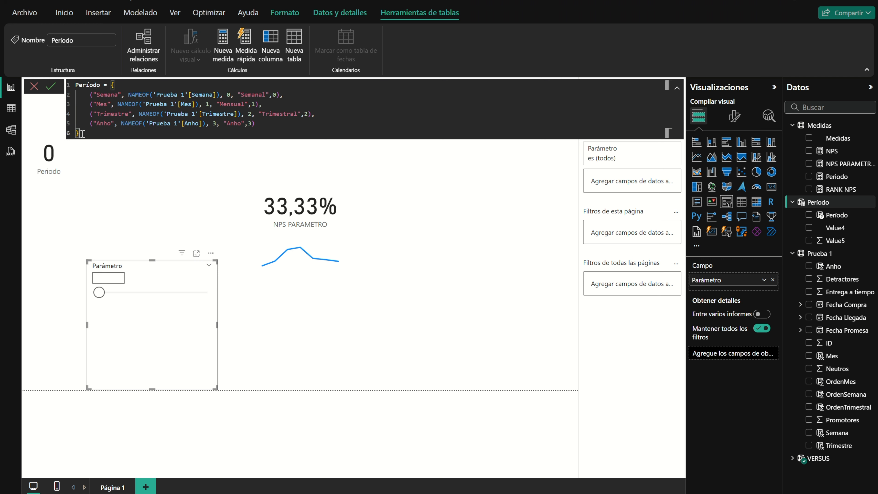
pyautogui.moveTo(81, 133); pyautogui.dragTo(111, 84)
pyautogui.hotkey('ctrl', 'c')
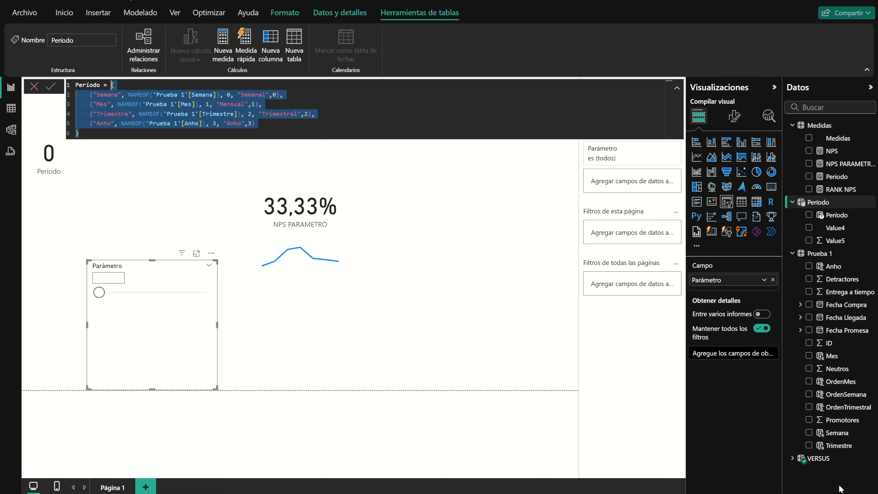
pyautogui.click(816, 458)
pyautogui.moveTo(217, 85); pyautogui.dragTo(106, 85)
pyautogui.hotkey('ctrl', 'v')
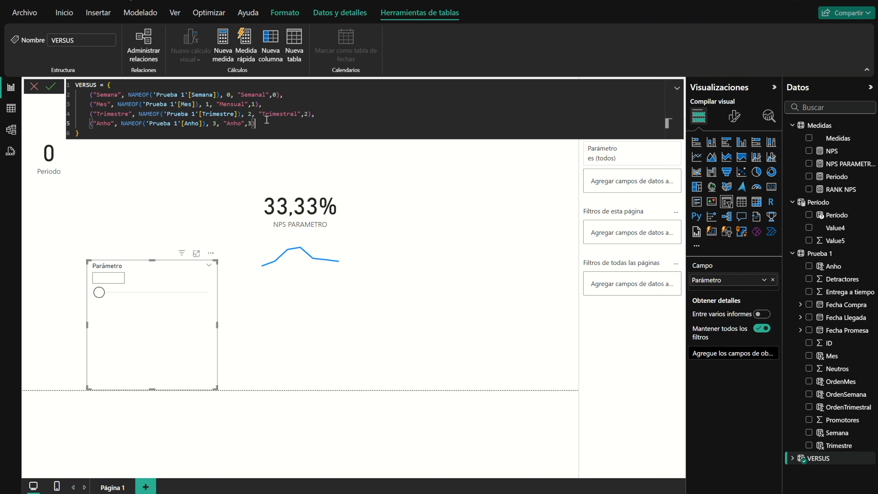
# - Delete the Trimestre and Anho rows from VERSUS and rename the two remaining labels "VS LAST PERIOD" and "VS SAME PERIOD LY"
pyautogui.moveTo(271, 127); pyautogui.dragTo(260, 104)
pyautogui.press('BackSpace')
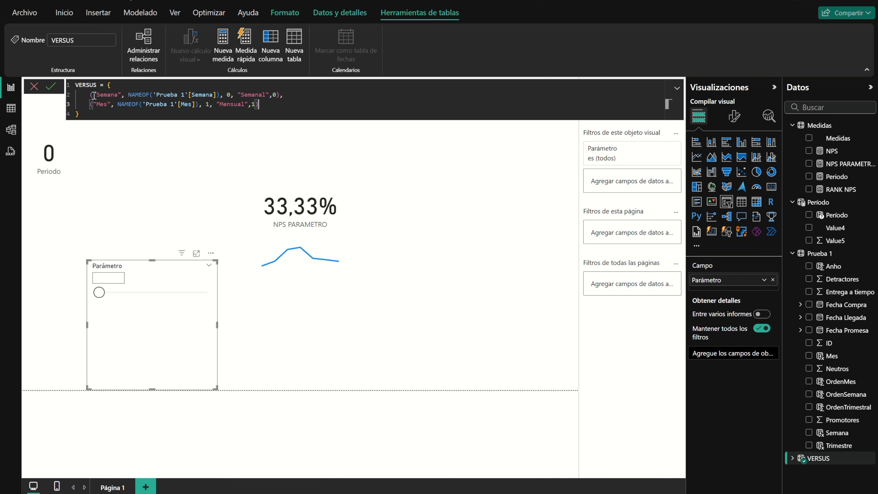
pyautogui.doubleClick(108, 95)
pyautogui.write('VS LAST ')
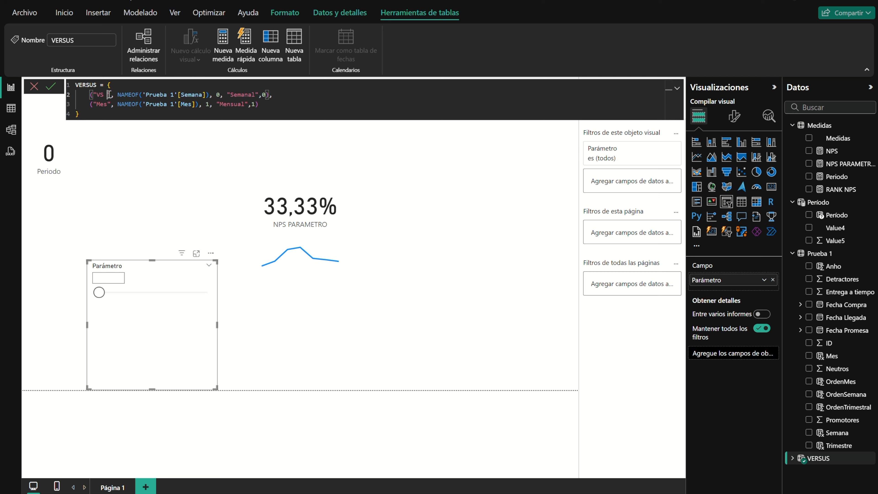
pyautogui.write('PERIOD')
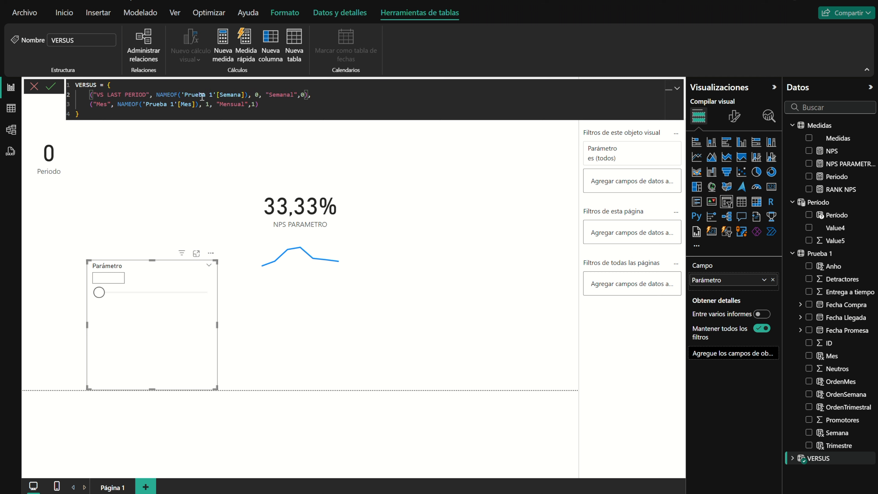
pyautogui.doubleClick(98, 104)
pyautogui.write('VS SAME PERIOD ')
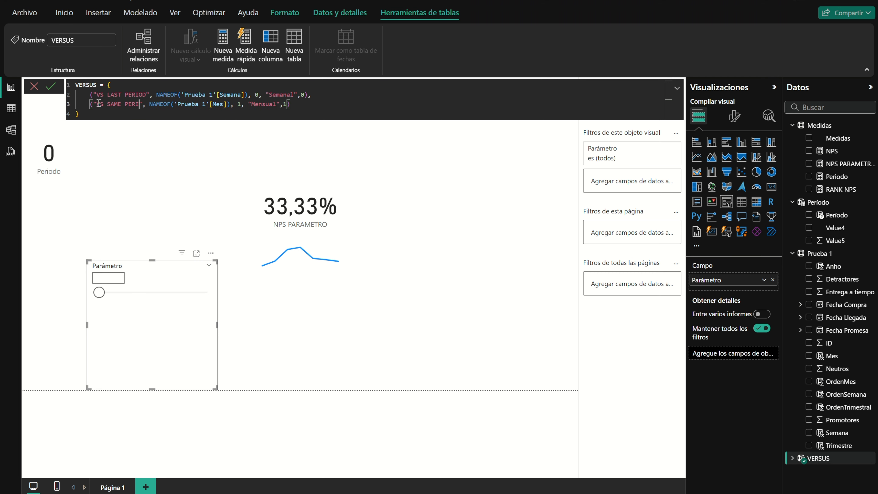
pyautogui.write('LY')
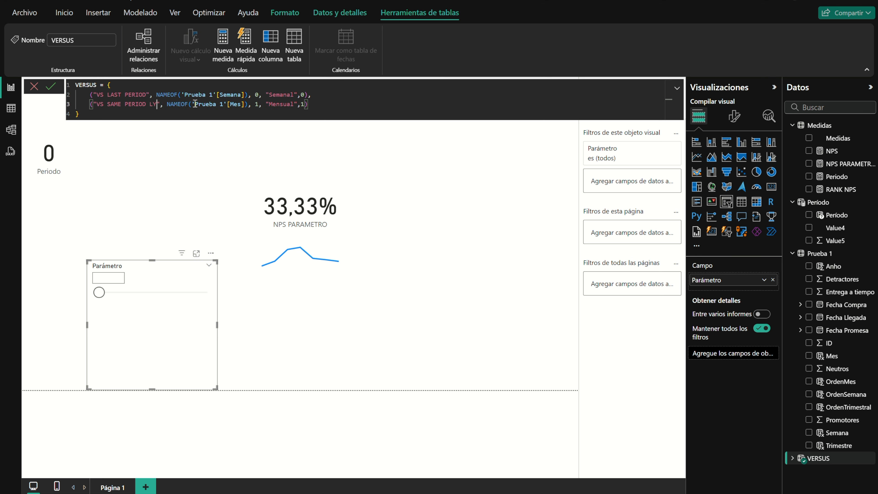
# - Remove the NAMEOF references and trailing period labels so the VERSUS rows keep only indexes 0 and 1, and commit the table
pyautogui.moveTo(253, 94); pyautogui.dragTo(153, 95)
pyautogui.press('BackSpace')
pyautogui.press('BackSpace')
pyautogui.moveTo(251, 104); pyautogui.dragTo(165, 94)
pyautogui.press('BackSpace')
pyautogui.moveTo(221, 104); pyautogui.dragTo(174, 104)
pyautogui.press('BackSpace')
pyautogui.press('Return')
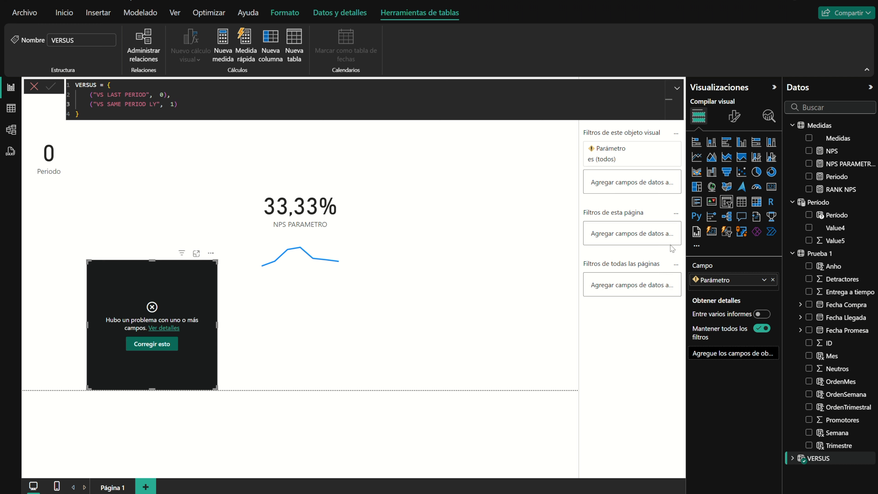
# - Delete the broken "Valor de..." measure in the VERSUS table from the model
pyautogui.click(792, 458)
pyautogui.rightClick(836, 461)
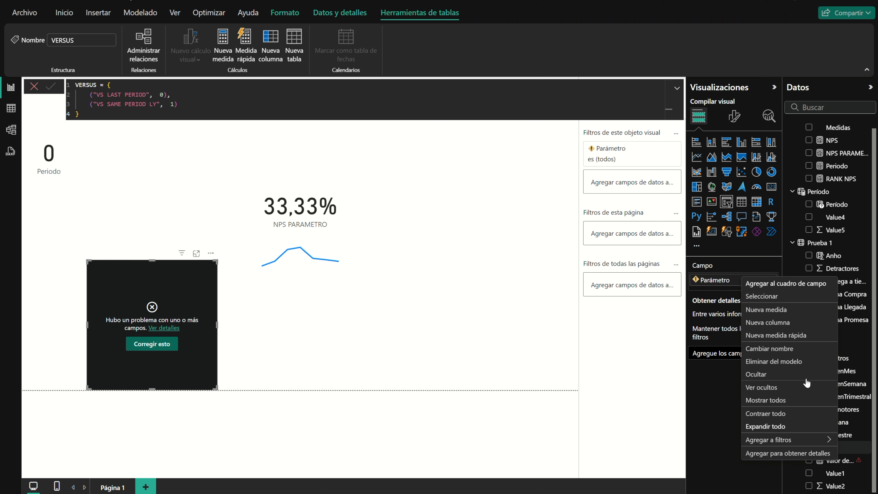
pyautogui.click(784, 362)
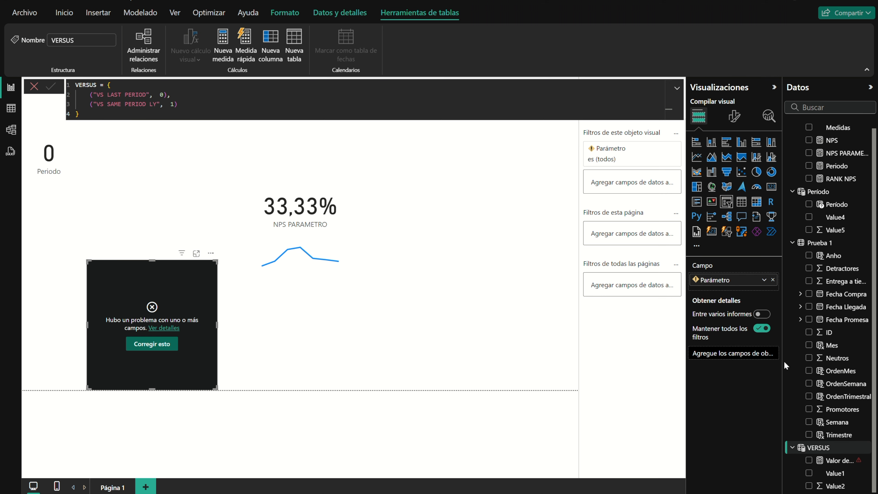
pyautogui.click(492, 276)
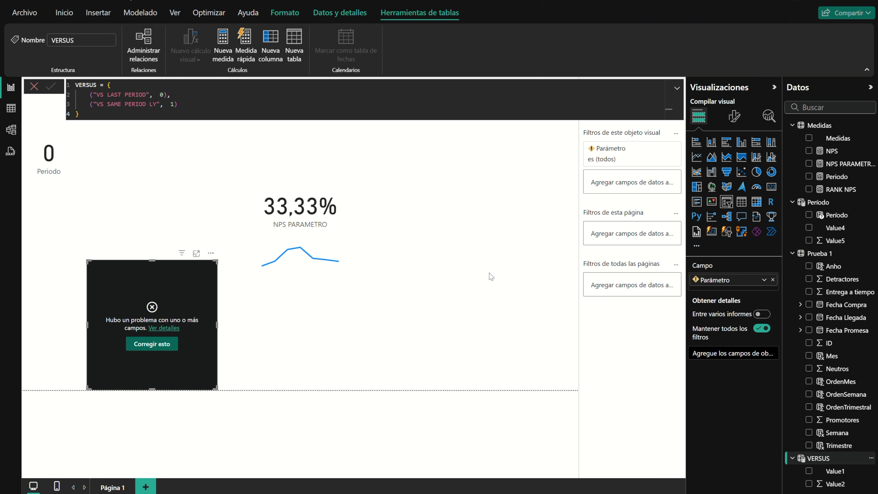
# - Replace the broken Parámetro field in the slicer with Value1 from the VERSUS table and shorten the slicer to fit its two options
pyautogui.click(773, 280)
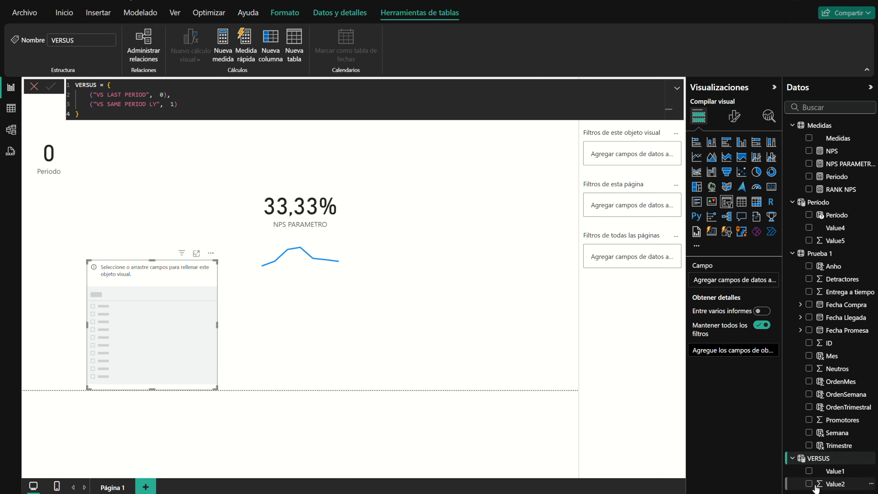
pyautogui.click(809, 470)
pyautogui.moveTo(152, 389); pyautogui.dragTo(152, 310)
# - Create a measure named VS in the Medidas table with the formula MAX(VERSUS[Value2])
pyautogui.rightClick(818, 128)
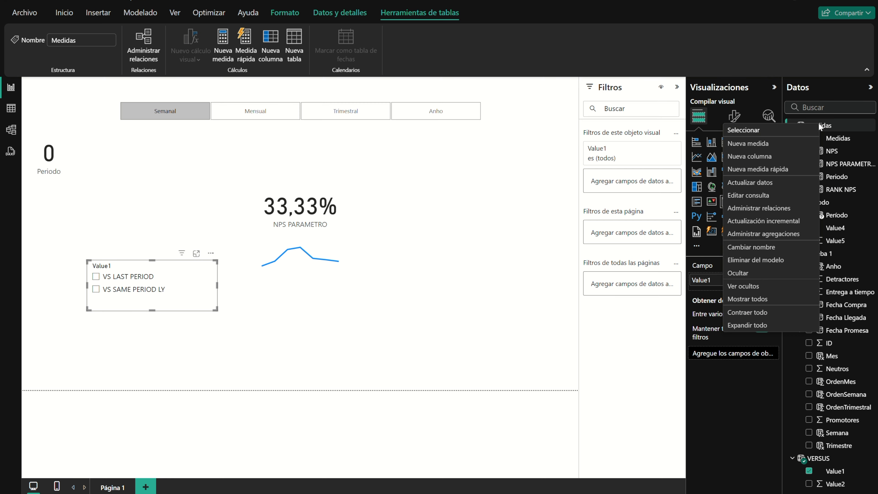
pyautogui.click(778, 143)
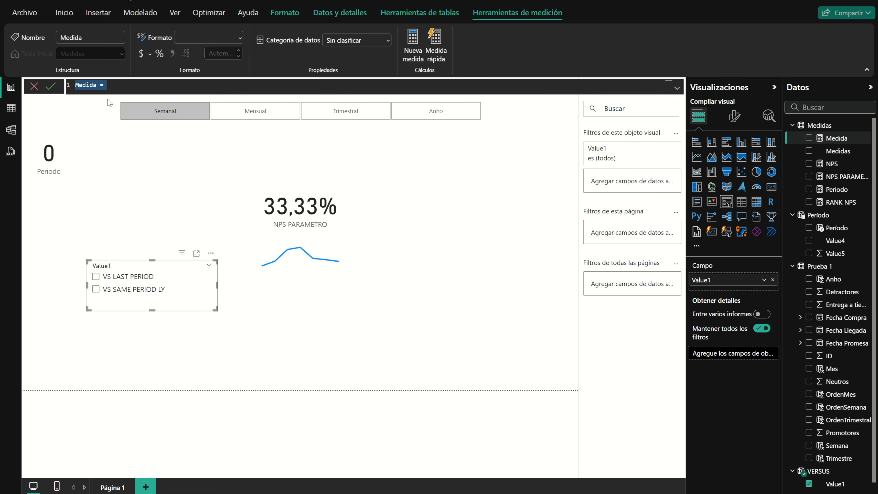
pyautogui.write('P')
pyautogui.press('BackSpace')
pyautogui.write('VERS')
pyautogui.hotkey('shift', 'Return')
pyautogui.write('MAX(')
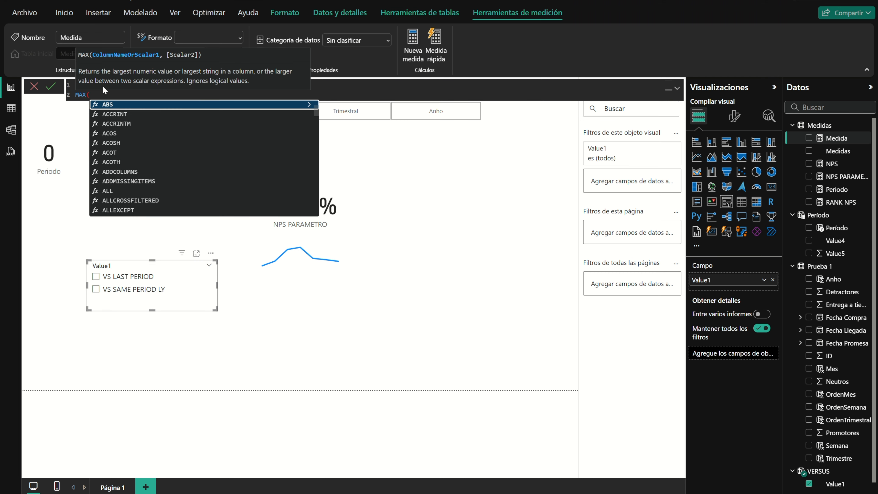
pyautogui.write('VALUE')
pyautogui.press('Down')
pyautogui.press('Down')
pyautogui.press('Down')
pyautogui.press('Tab')
pyautogui.write(')')
pyautogui.press('Return')
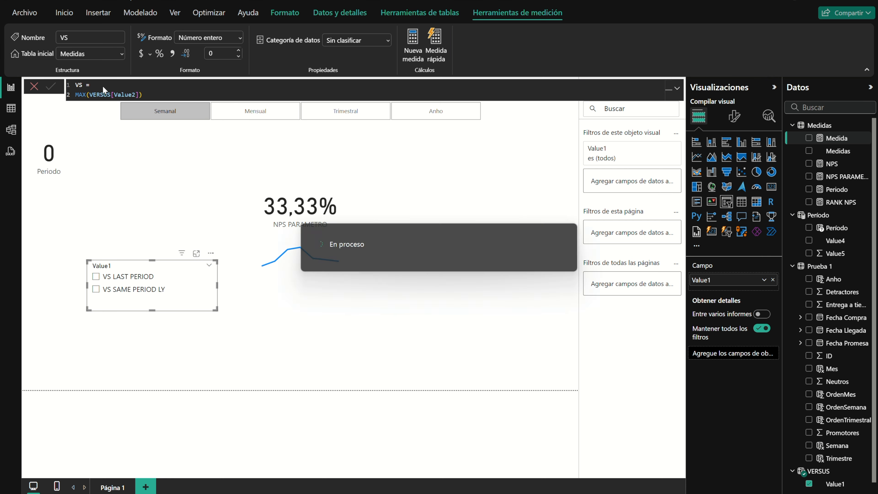
# - Add the VS measure to the page as a small card placed beneath the Periodo card
pyautogui.moveTo(829, 202); pyautogui.dragTo(437, 226)
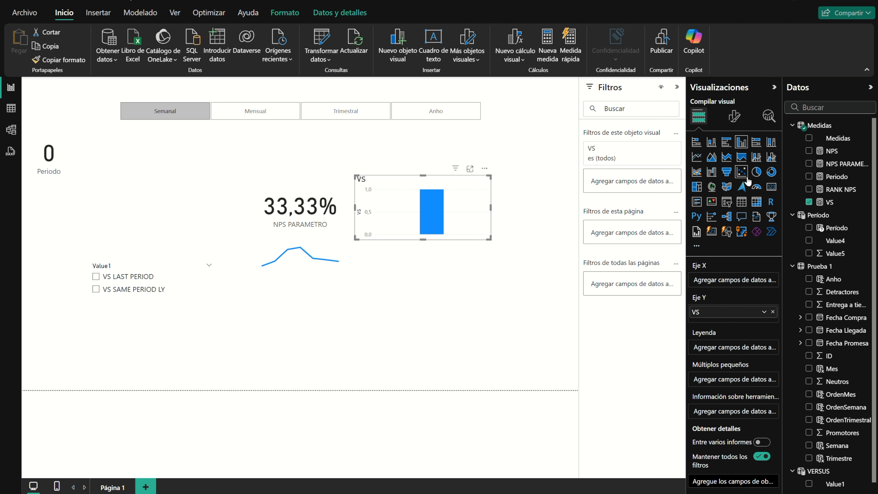
pyautogui.click(771, 187)
pyautogui.moveTo(386, 183); pyautogui.dragTo(53, 196)
pyautogui.moveTo(157, 220); pyautogui.dragTo(77, 227)
# - Test the VERSUS slicer by alternating between VS SAME PERIOD LY and VS LAST PERIOD, ending on VS LAST PERIOD
pyautogui.click(95, 290)
pyautogui.click(96, 277)
pyautogui.click(96, 289)
pyautogui.click(95, 277)
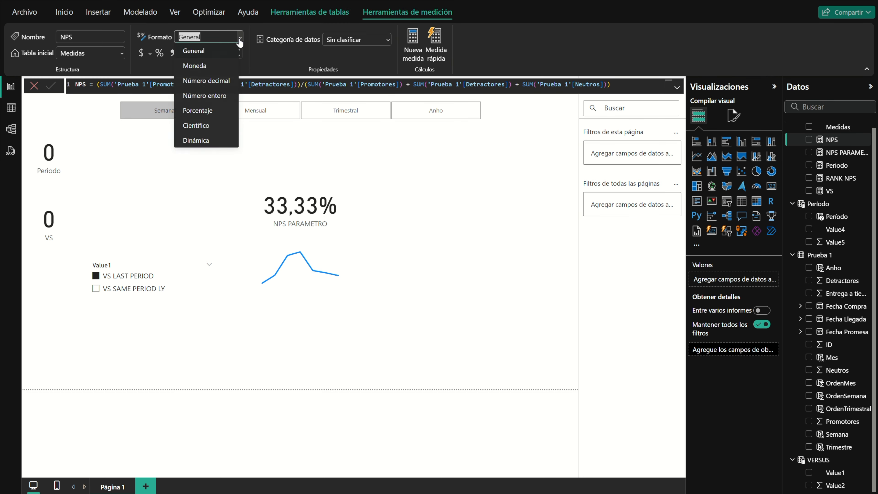
# - Format the NPS measure as a percentage (Porcentaje)
pyautogui.click(204, 110)
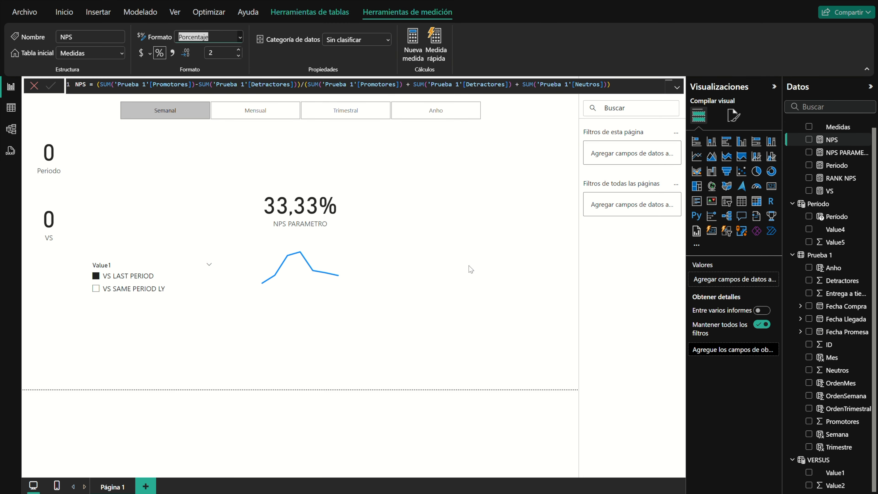
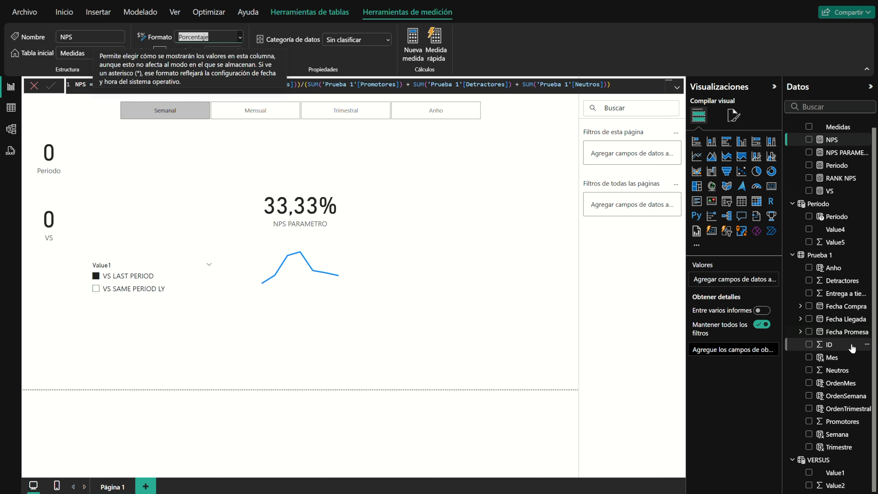
# - Wrap the WEEKNUM part of the Semana column formula in an IF that tests whether the week number is <10
pyautogui.click(834, 434)
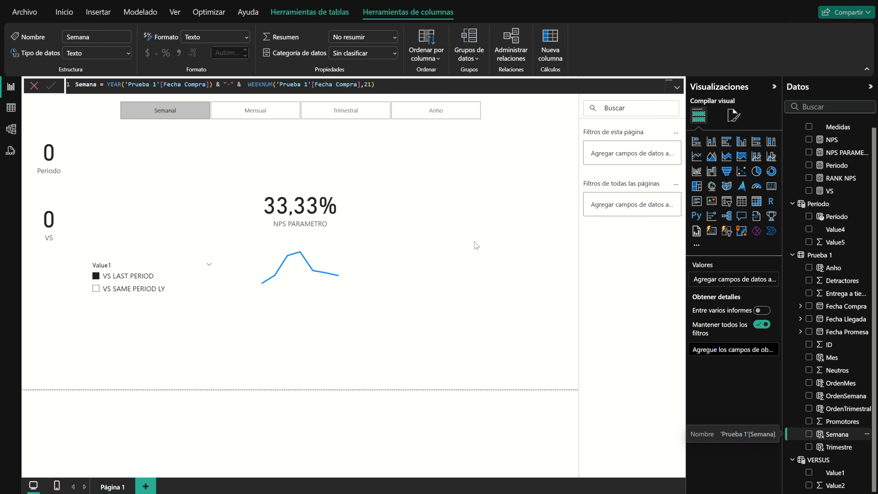
pyautogui.click(247, 84)
pyautogui.write('IF(')
pyautogui.click(421, 85)
pyautogui.write('<10,')
# - Complete the Semana IF with "0" & WEEKNUM('Prueba 1'[Fecha Compra],21) as the true result and the plain WEEKNUM otherwise, then check the sparkline's week labels
pyautogui.moveTo(386, 84); pyautogui.dragTo(258, 84)
pyautogui.hotkey('ctrl', 'c')
pyautogui.click(425, 86)
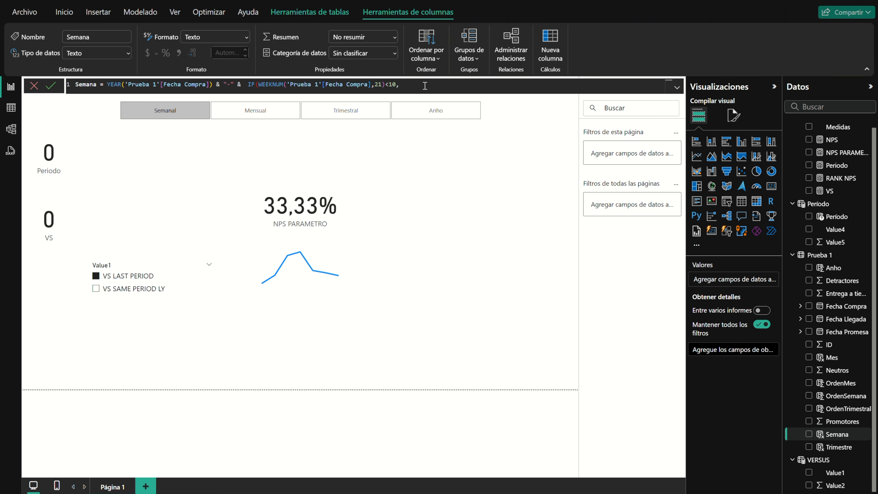
pyautogui.write('"0" &')
pyautogui.hotkey('ctrl', 'v')
pyautogui.write(',')
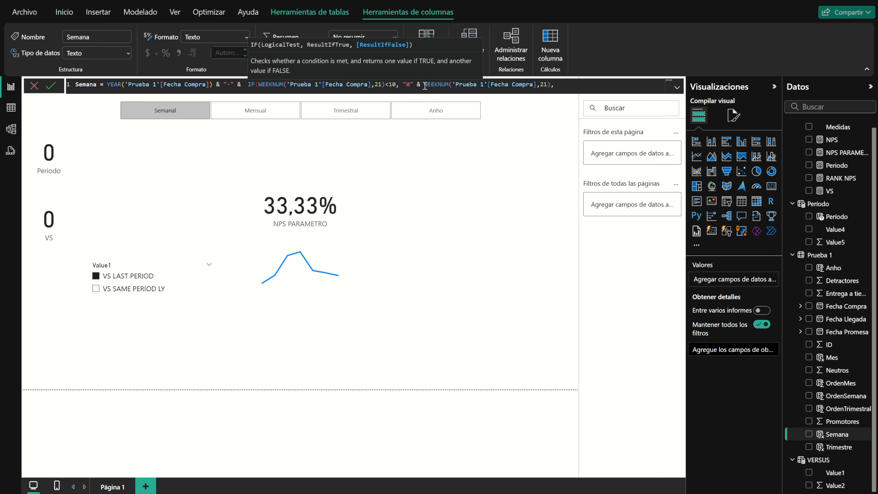
pyautogui.hotkey('ctrl', 'v')
pyautogui.write(')')
pyautogui.press('Return')
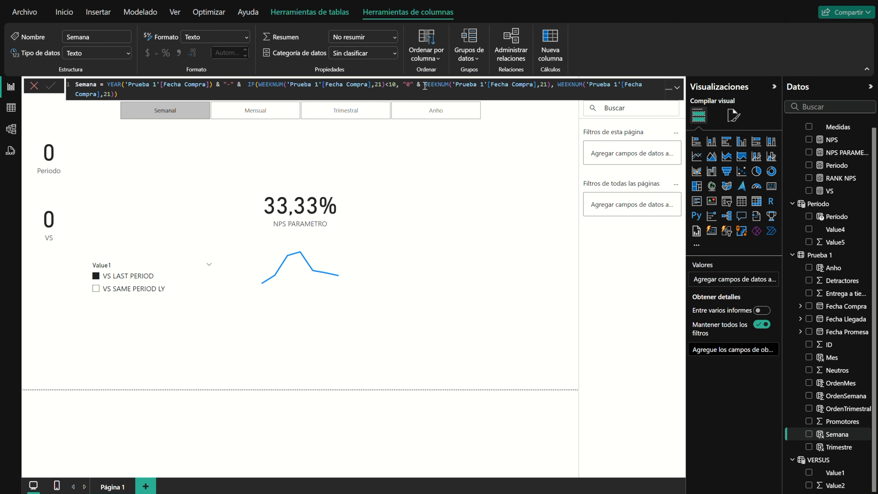
pyautogui.moveTo(335, 274)
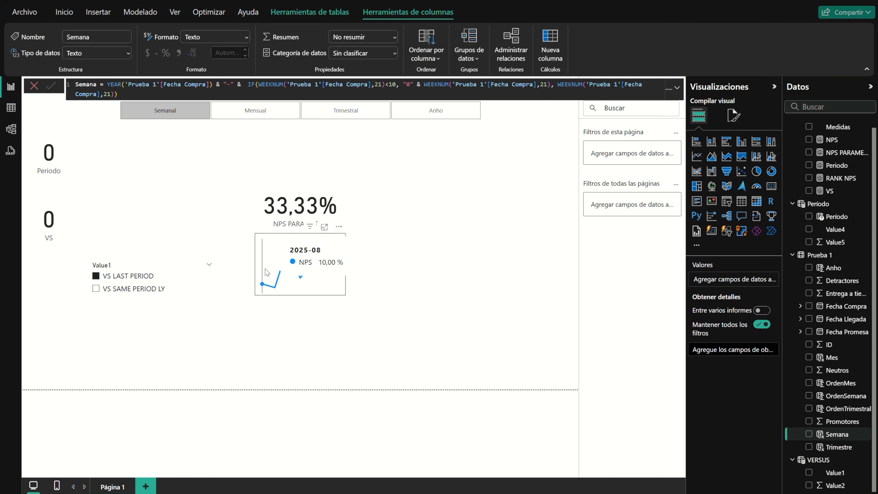
# - Wrap the MONTH part of the Mes column formula in an IF that tests whether the month number is <10
pyautogui.click(831, 358)
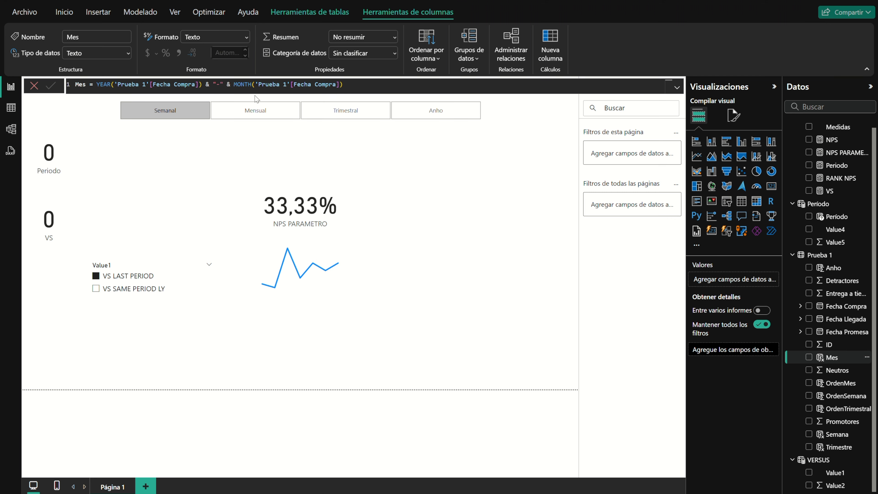
pyautogui.doubleClick(242, 85)
pyautogui.write('IF(')
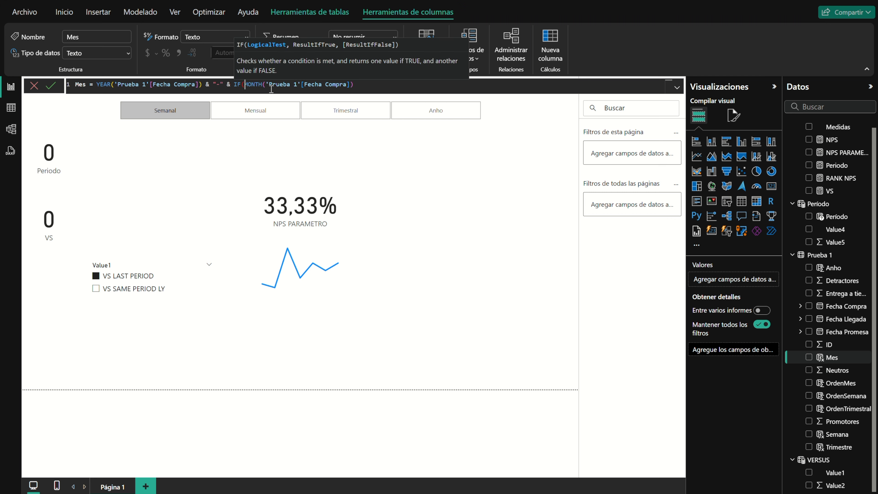
pyautogui.click(360, 84)
pyautogui.write('<10')
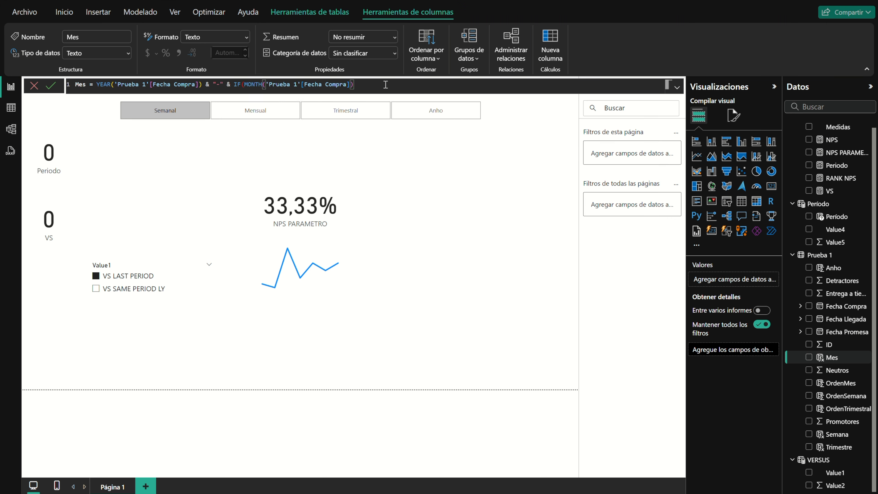
pyautogui.write(',')
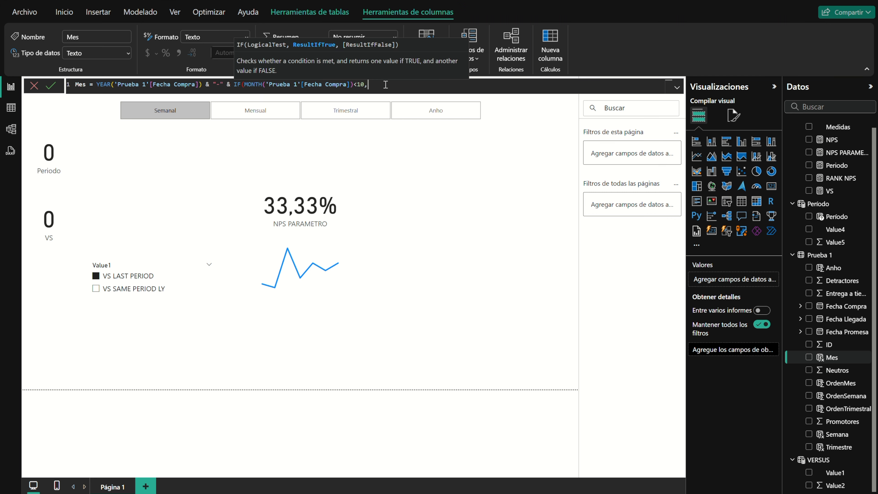
# - Complete the Mes IF with "0" & MONTH('Prueba 1'[Fecha Compra]) as the true result and the plain MONTH otherwise, and commit it
pyautogui.write(' "0" &')
pyautogui.write("MONTH('Prueba 1'[Fecha Compra])")
pyautogui.write(',')
pyautogui.write("MONTH('Prueba 1'[Fecha Compra])")
pyautogui.write(')')
pyautogui.press('Return')
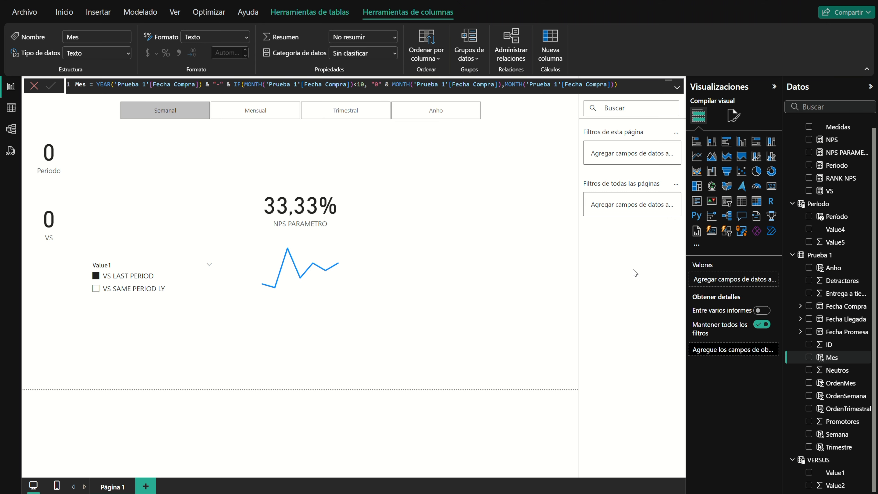
pyautogui.moveTo(321, 275)
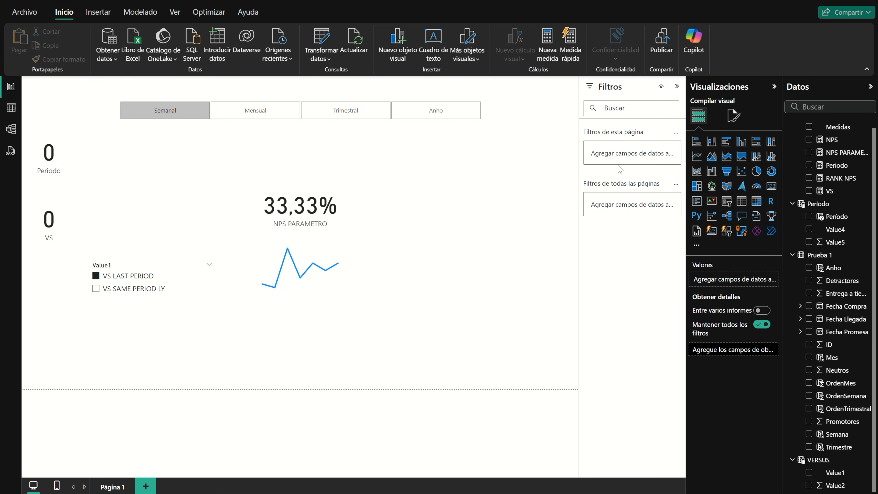
# - Create a new measure in the Medidas table and name it NPS VS LAST
pyautogui.rightClick(839, 127)
pyautogui.click(777, 176)
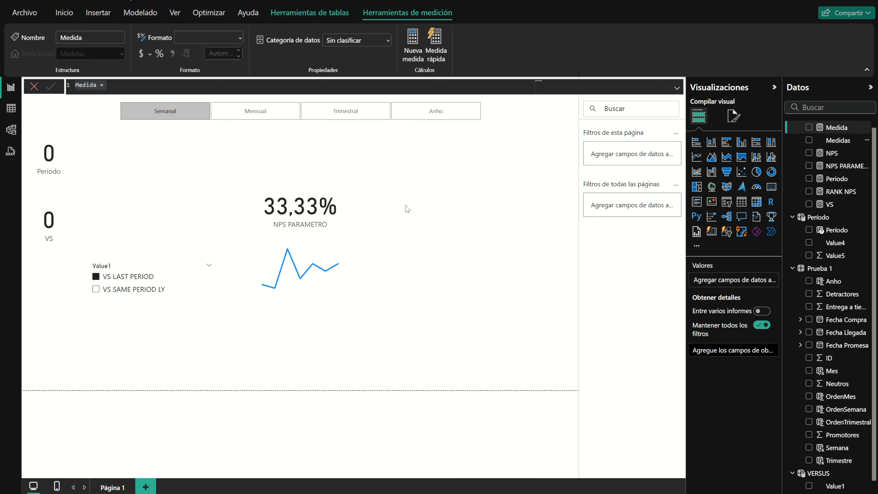
pyautogui.write('NPS LAST')
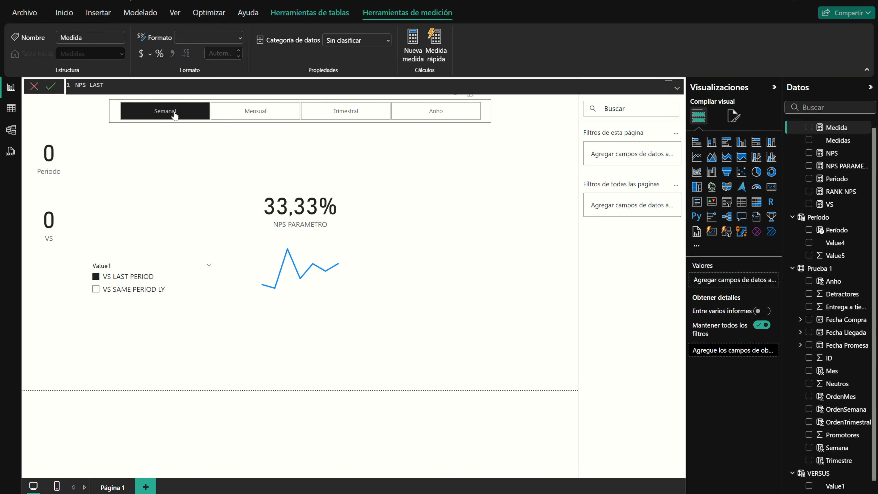
pyautogui.hotkey('ctrl', 'BackSpace')
pyautogui.write('VS LAST =')
pyautogui.hotkey('shift', 'Return')
pyautogui.hotkey('shift', 'Return')
# - Define the variable VS as MAX(VERSUS[Value2]) in the NPS VS LAST measure
pyautogui.write('VAR VS ')
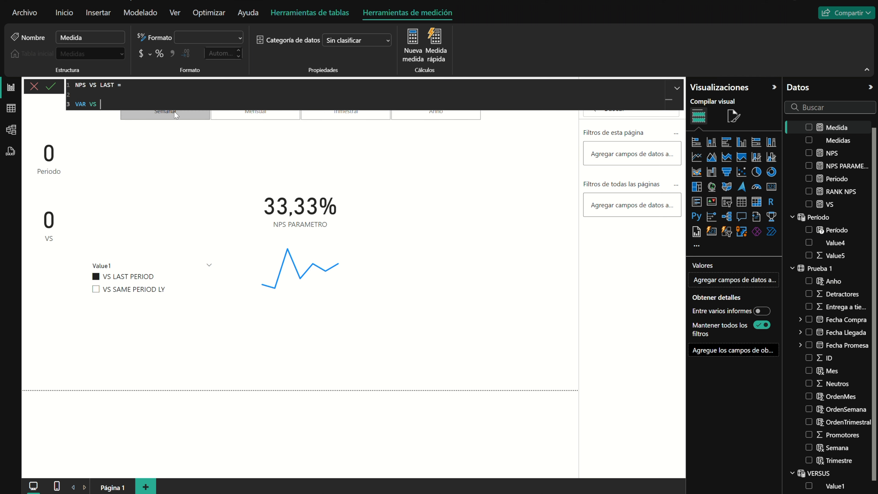
pyautogui.write('= MAX(')
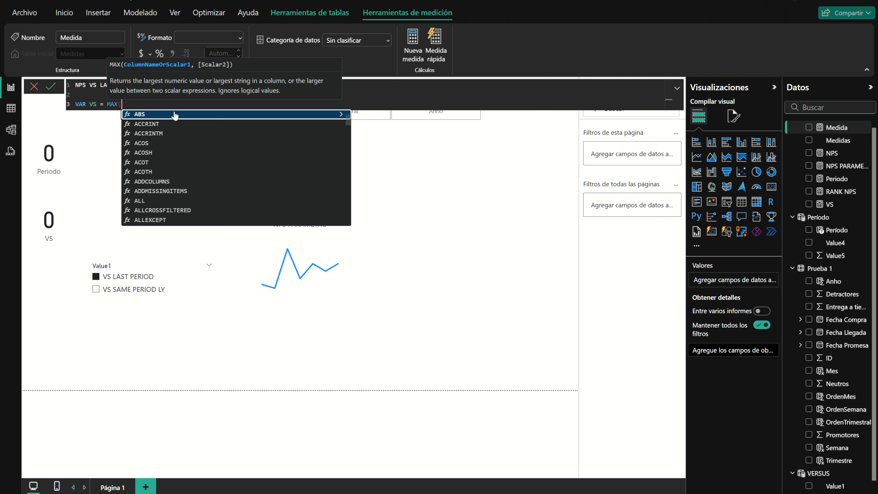
pyautogui.write('VALUE')
pyautogui.press('Down')
pyautogui.press('Down')
pyautogui.press('Down')
pyautogui.press('Tab')
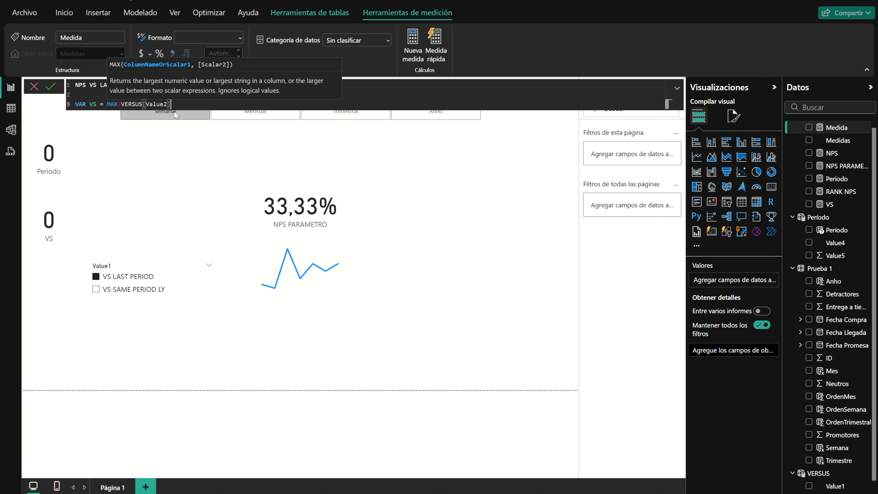
pyautogui.write(')')
# - Add the variables TIEMPO = MAX('Período'[Período Orden]) and SEM = MAX('Prueba 1'[Fecha Compra])-7 to the measure
pyautogui.hotkey('shift', 'Return')
pyautogui.write('VAR TIEMPO = MAX(')
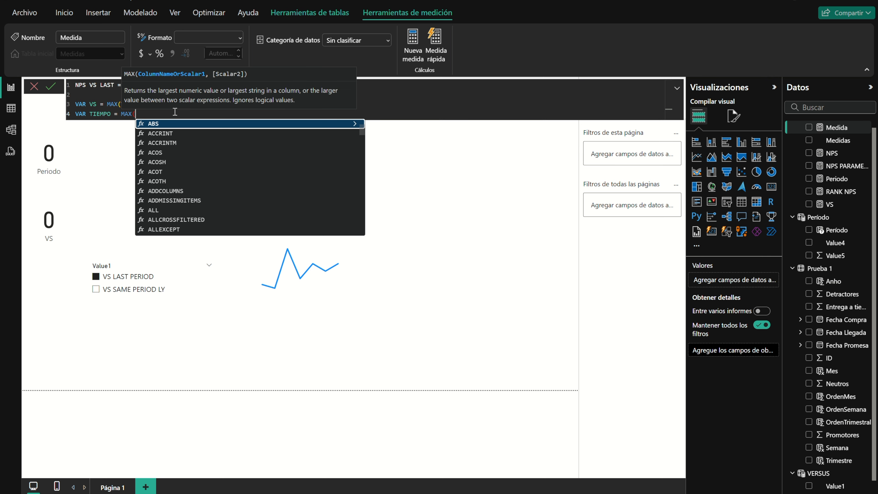
pyautogui.write("'Período'[Período Orden])")
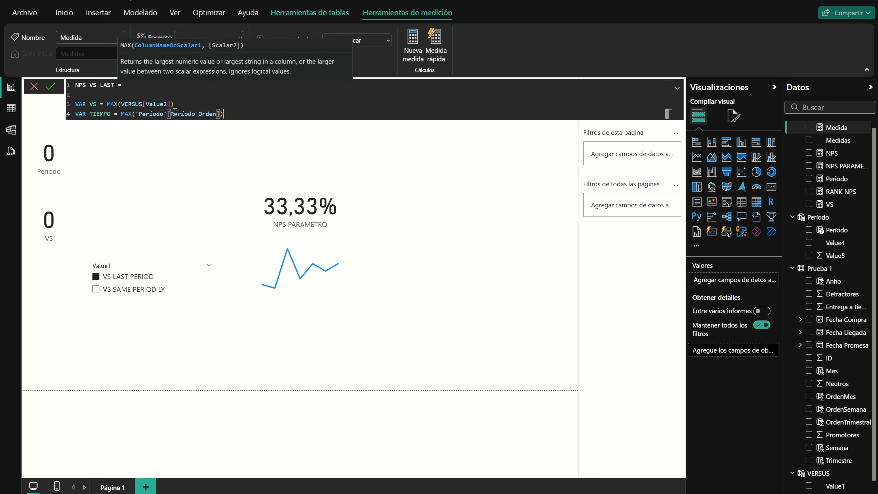
pyautogui.hotkey('shift', 'Return')
pyautogui.write('VAR SEM = ')
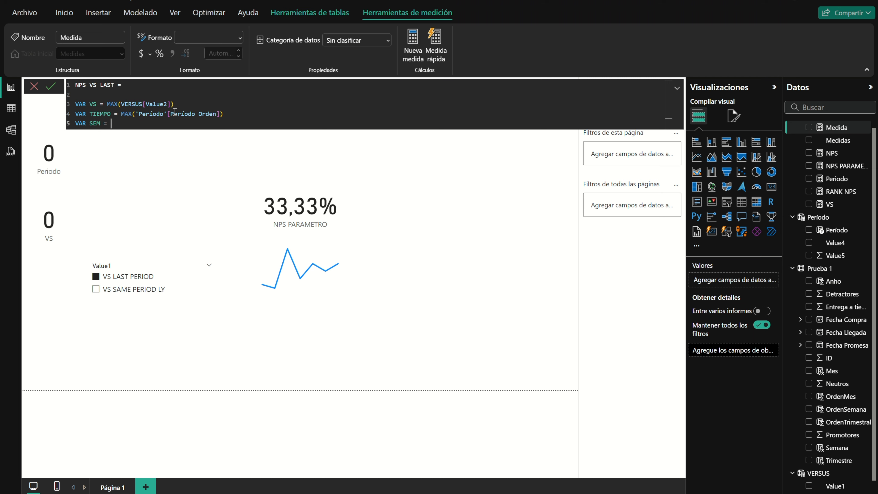
pyautogui.write('MAX(')
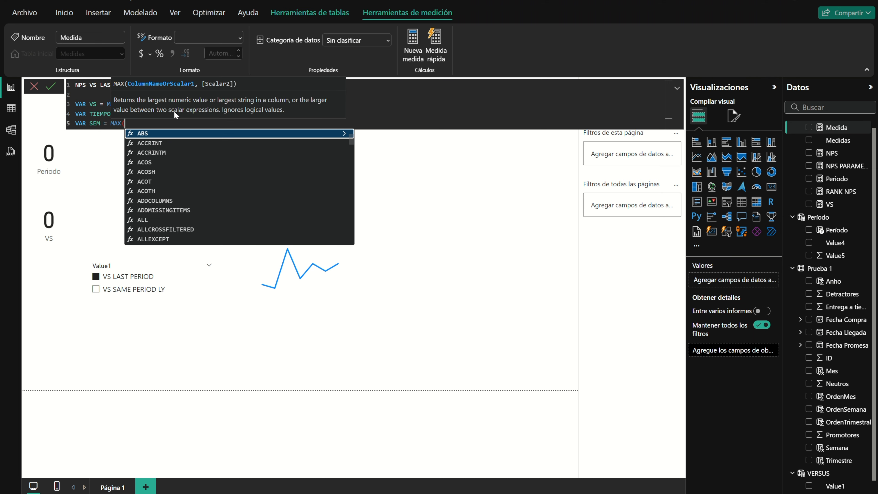
pyautogui.write("'Prueba 1'[Fecha Compra])-7")
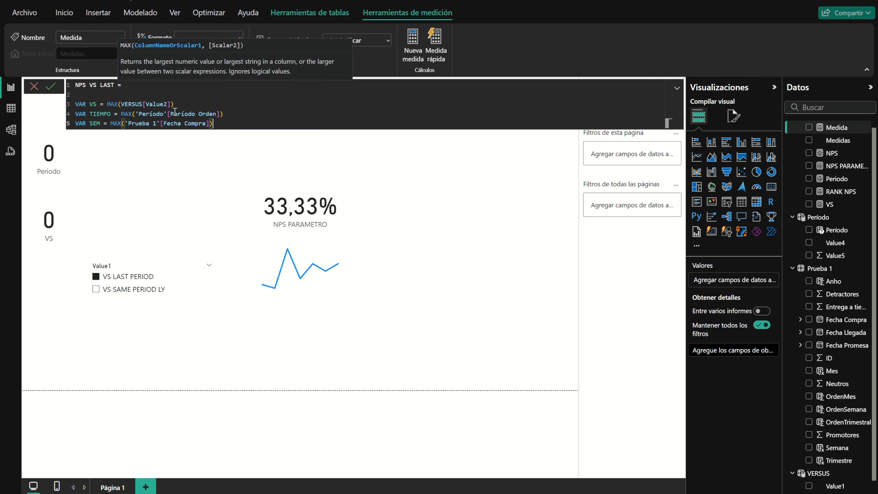
# - Add a variable SEMA that reuses the SEM expression without the seven-day offset: MAX('Prueba 1'[Fecha Compra])
pyautogui.hotkey('shift', 'Return')
pyautogui.write('VAR')
pyautogui.moveTo(237, 125); pyautogui.dragTo(104, 121)
pyautogui.hotkey('ctrl', 'c')
pyautogui.click(98, 134)
pyautogui.write('SEMA')
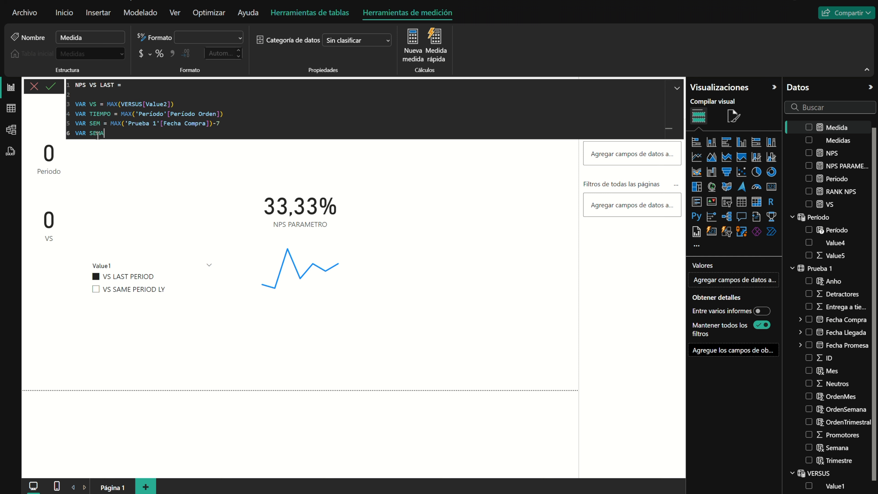
pyautogui.write(' =')
pyautogui.hotkey('ctrl', 'v')
pyautogui.press('BackSpace')
# - Add the variable MON = EDATE(MAX('Prueba 1'[Fecha Compra]),-1) to the measure, reusing the MAX expression from SEMA
pyautogui.press('Return')
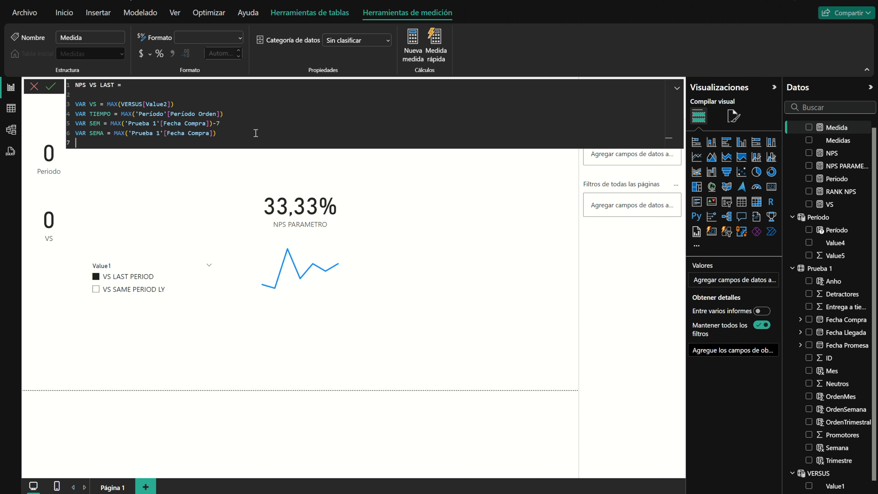
pyautogui.write('VAR MON =')
pyautogui.moveTo(216, 133); pyautogui.dragTo(115, 133)
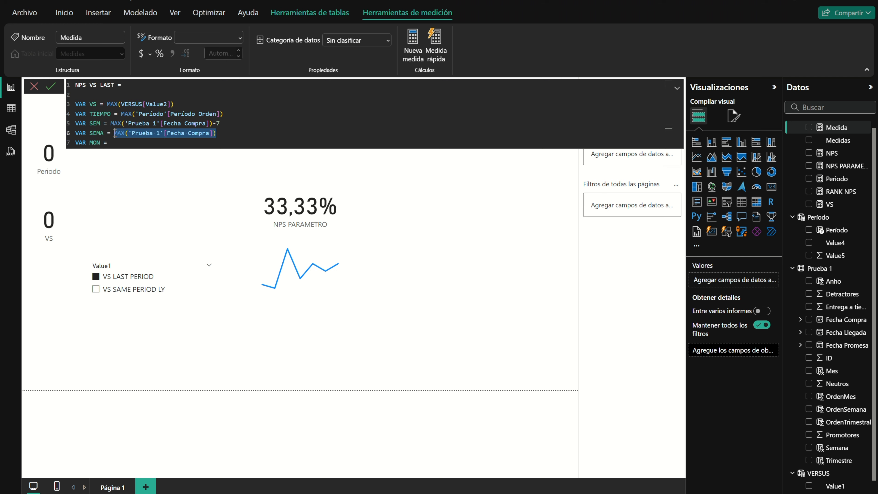
pyautogui.hotkey('ctrl', 'c')
pyautogui.click(118, 142)
pyautogui.write('EDATE(')
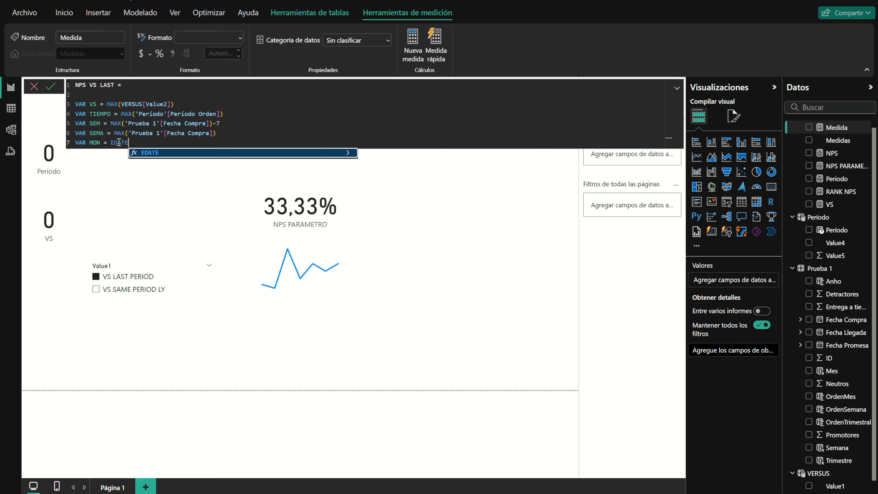
pyautogui.hotkey('ctrl', 'v')
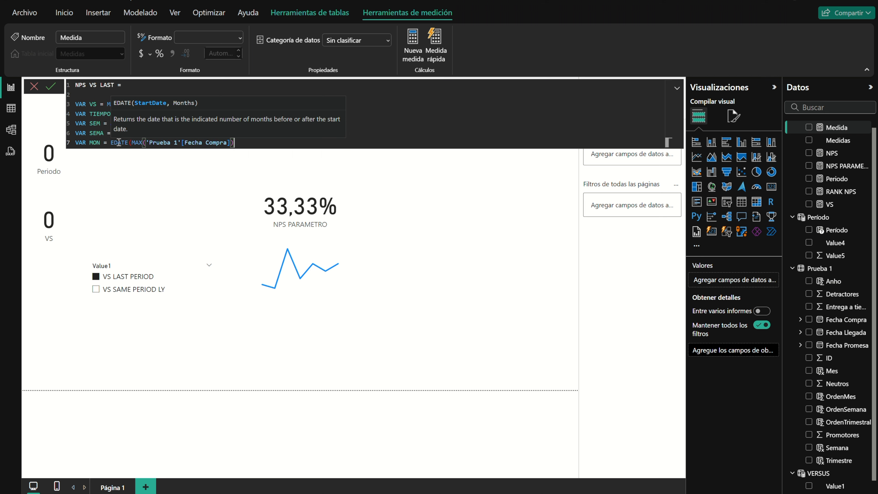
pyautogui.write('-1)')
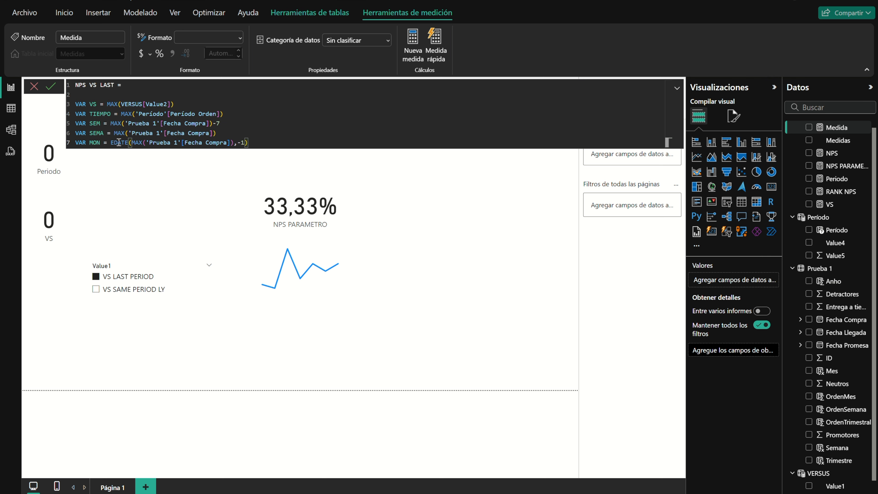
# - Duplicate the MON line as a variable TRI with an EDATE offset of -3 months
pyautogui.press('Return')
pyautogui.moveTo(247, 143); pyautogui.dragTo(70, 142)
pyautogui.hotkey('ctrl', 'c')
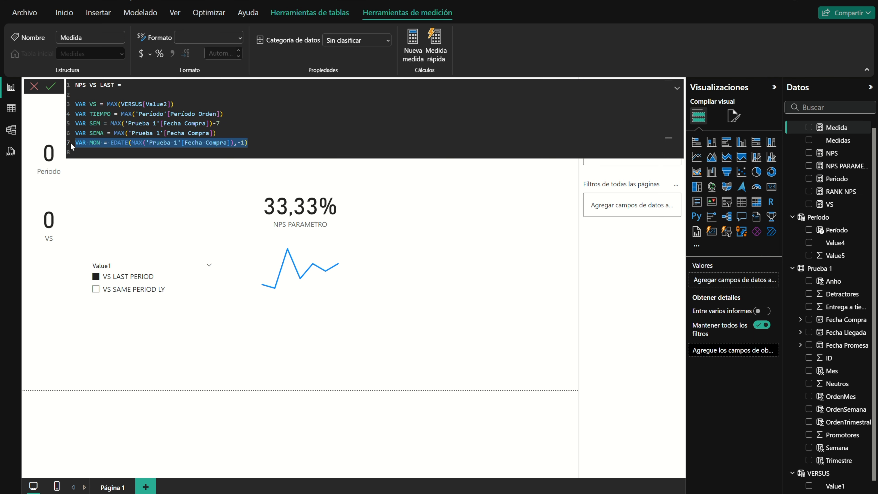
pyautogui.press('Down')
pyautogui.hotkey('ctrl', 'v')
pyautogui.doubleClick(95, 153)
pyautogui.write('TRI')
pyautogui.doubleClick(245, 152)
pyautogui.write('3')
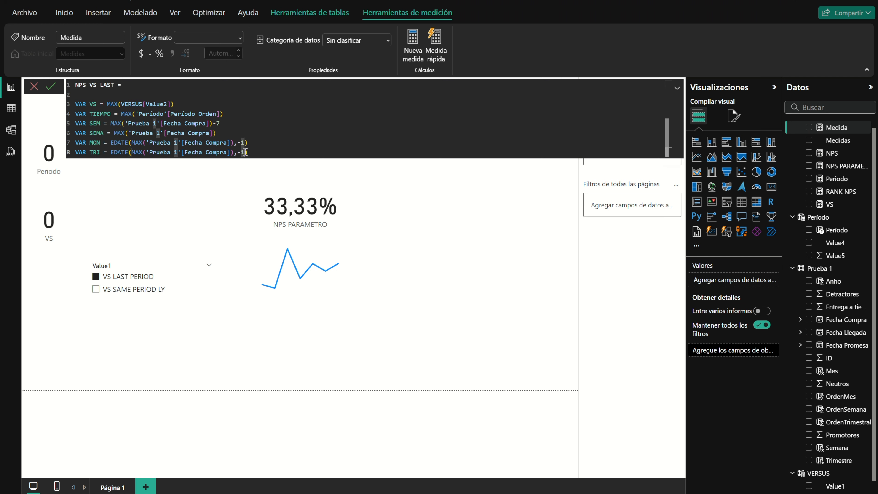
# - Add another copy of the MON line as a variable ANO with an EDATE offset of -12 months
pyautogui.press('End')
pyautogui.press('Return')
pyautogui.hotkey('ctrl', 'v')
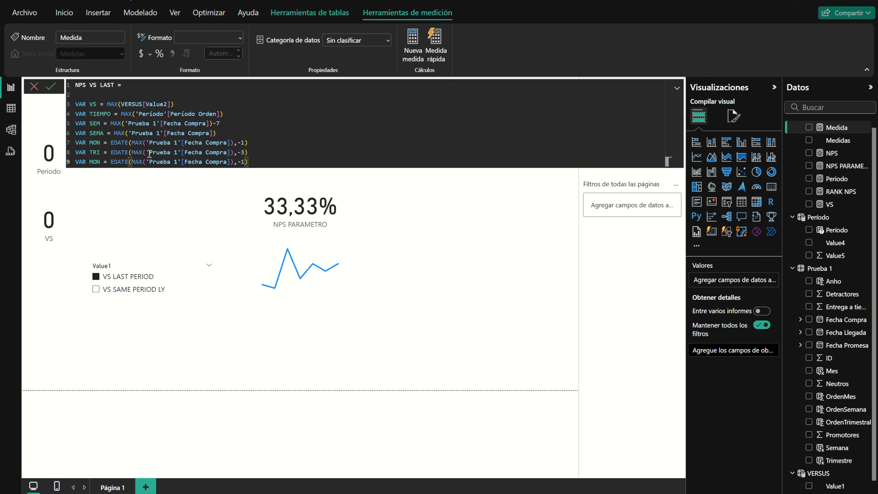
pyautogui.doubleClick(95, 162)
pyautogui.write('ANO')
pyautogui.doubleClick(244, 161)
pyautogui.write('12')
pyautogui.press('End')
# - Add the comment // 0 VS LAST PERIOD -- 1 VS SAME PERIOD LAST YEAR below the date variables
pyautogui.press('Return')
pyautogui.press('Return')
pyautogui.write('//')
pyautogui.press('BackSpace')
pyautogui.press('BackSpace')
pyautogui.write('0 VS LAST PERIOD -- 1 VS SAME PERIOD LAST YEAR')
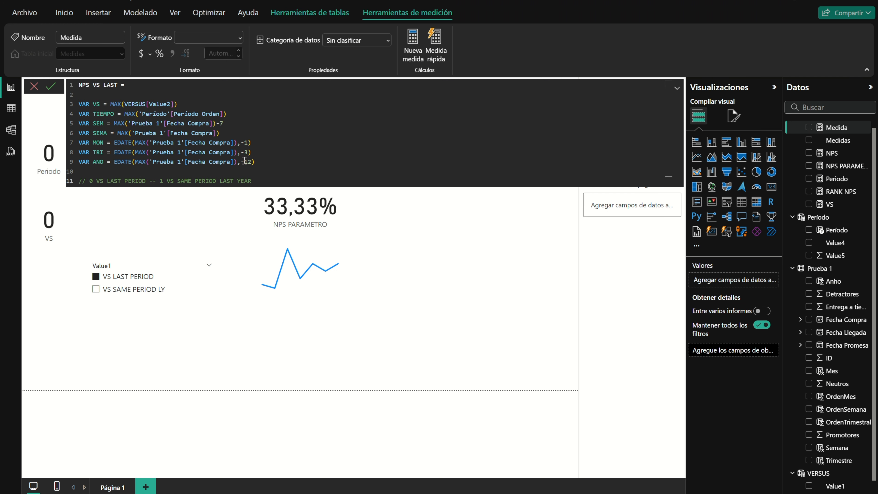
# - Start a variable ANHO with SWITCH(TRUE, and nest a second SWITCH(TRUE, for the case VS=0
pyautogui.press('Return')
pyautogui.press('Return')
pyautogui.write('VAR ANHO')
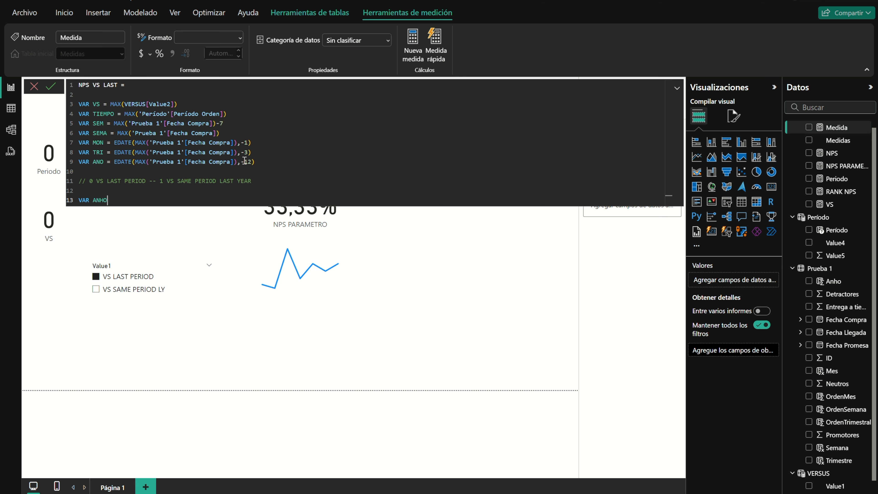
pyautogui.write(' =')
pyautogui.press('Return')
pyautogui.write('S')
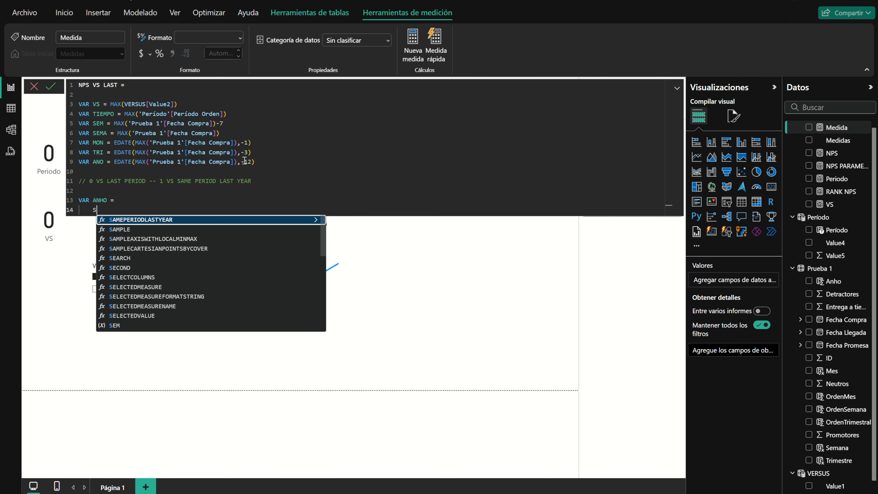
pyautogui.write('WITCH(TRUE,')
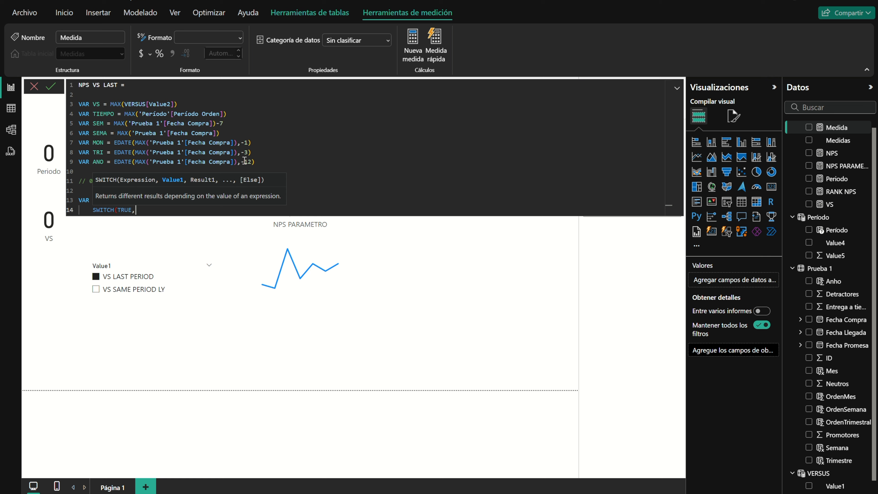
pyautogui.press('Return')
pyautogui.write('VS=0, SWITCH(TRUE()')
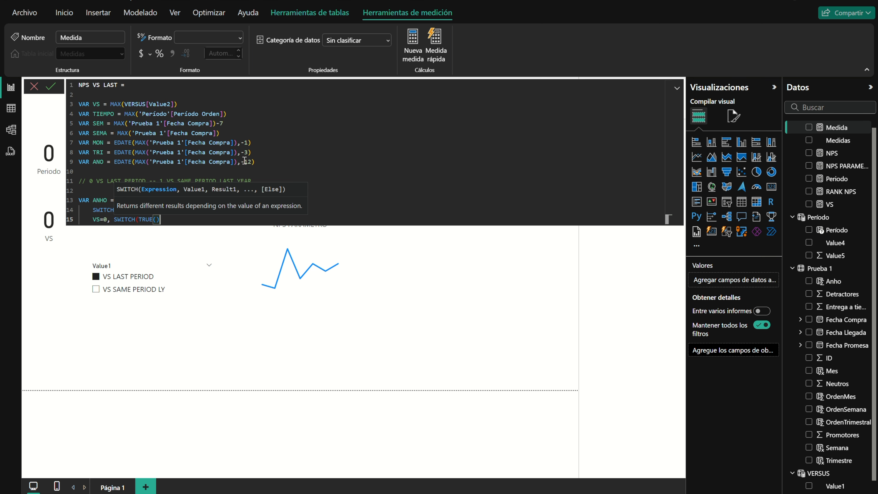
pyautogui.press('BackSpace')
pyautogui.press('BackSpace')
pyautogui.write(',')
pyautogui.press('Return')
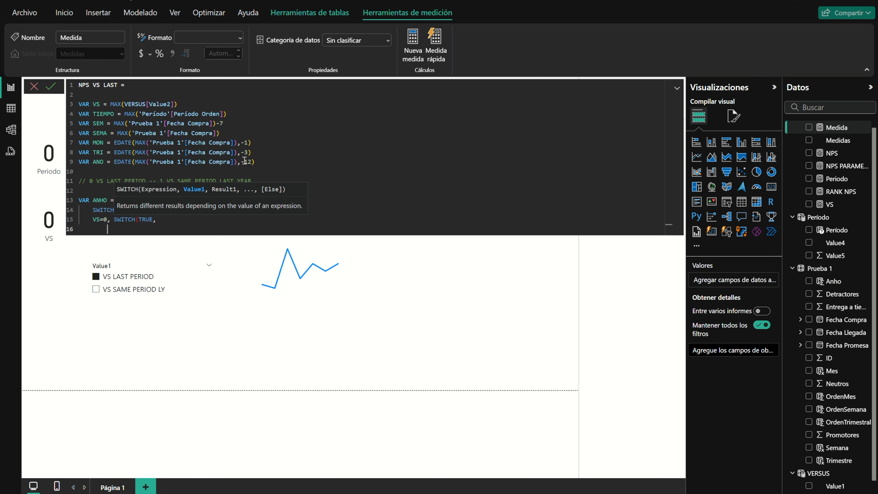
# - List the conditions TIEMPO=0, TIEMPO=1 and TIEMPO=2 in the nested SWITCH of ANHO, with YEAR(ANO) as its fallback
pyautogui.write('TIEMPO=0,')
pyautogui.hotkey('shift', 'Return')
pyautogui.write('TIEMPO=1,')
pyautogui.hotkey('shift', 'Return')
pyautogui.write('TIEMPO=2,')
pyautogui.hotkey('shift', 'Return')
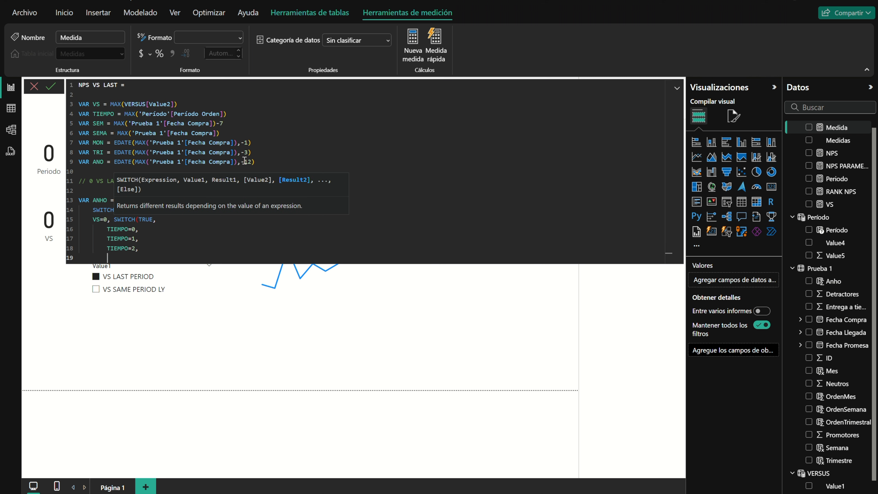
pyautogui.write('YEAR')
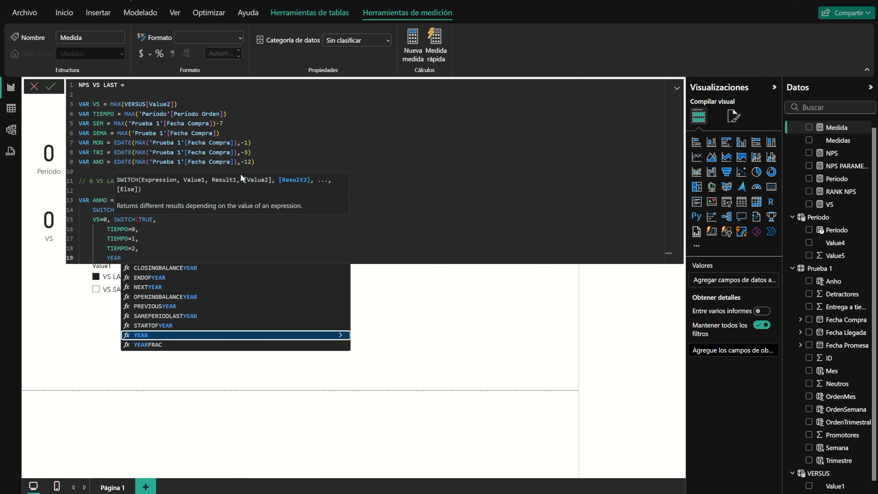
pyautogui.write('(ANO)')
# - Give the TIEMPO=0, 1 and 2 conditions of ANHO the results YEAR(SEM), YEAR(MON) and YEAR(TRI)
pyautogui.click(152, 229)
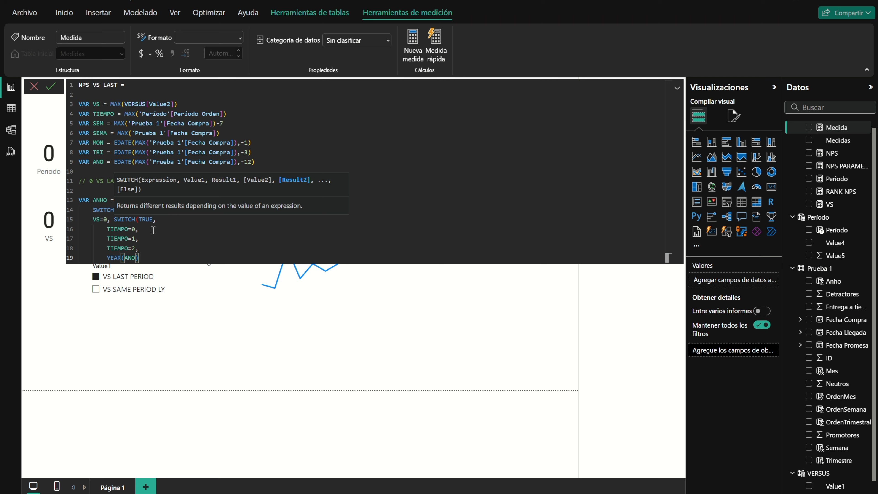
pyautogui.write('YEAR(SEM)')
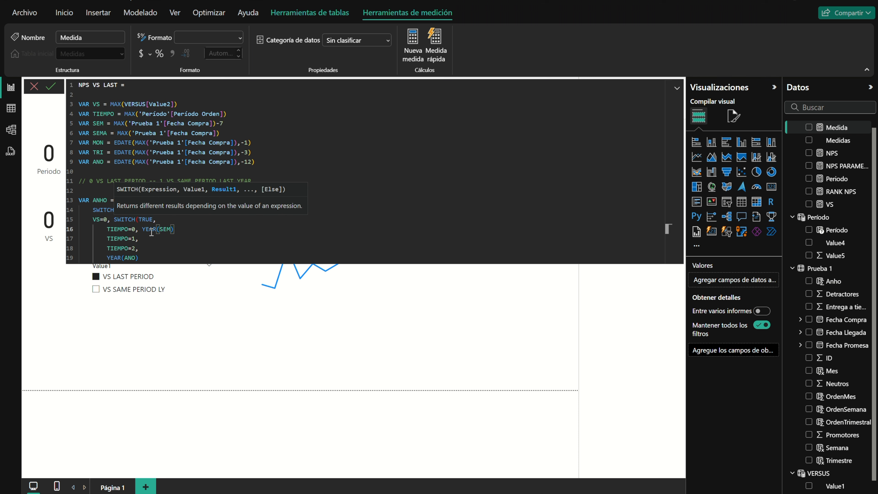
pyautogui.click(152, 236)
pyautogui.write('YEAR')
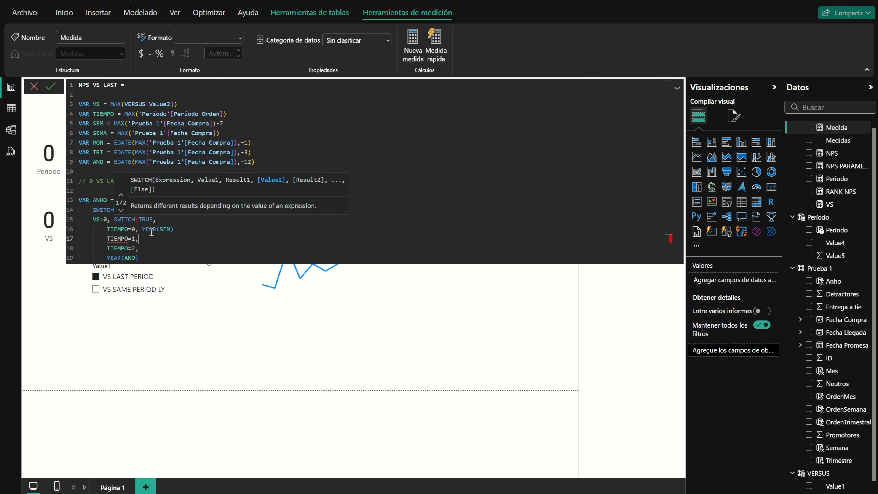
pyautogui.write('(MON)')
pyautogui.press('BackSpace')
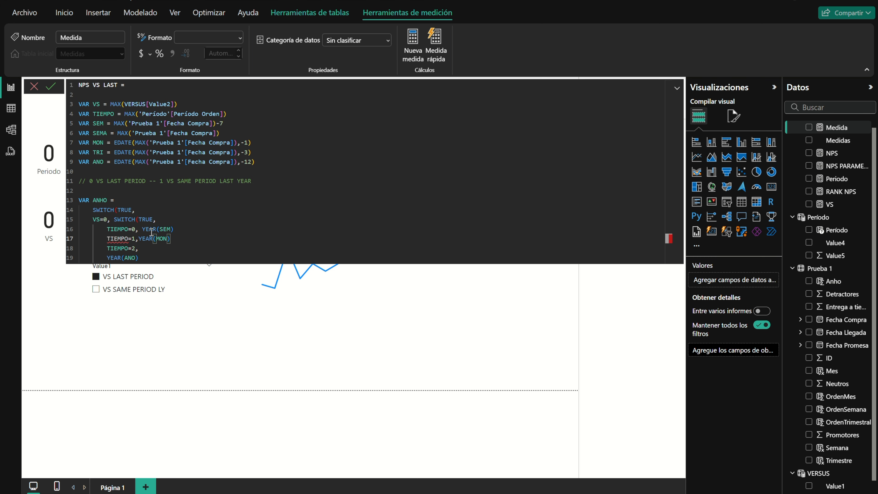
pyautogui.write(')')
pyautogui.press('Down')
pyautogui.write('YEAR(TRI')
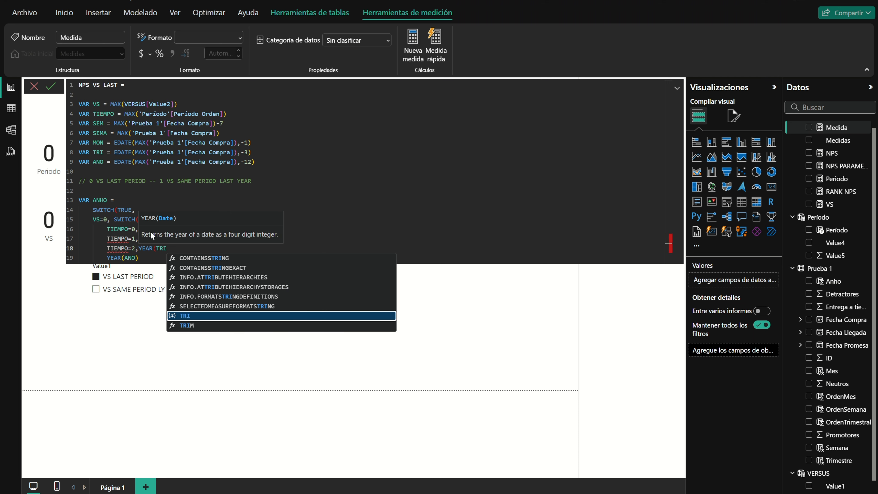
pyautogui.write(')')
# - Add a separating comma after each of the YEAR(SEM), YEAR(MON) and YEAR(TRI) results
pyautogui.click(183, 229)
pyautogui.write(',')
pyautogui.click(173, 239)
pyautogui.write(',')
pyautogui.click(177, 248)
pyautogui.write(',')
# - Close the nested SWITCH of ANHO and add YEAR(ANO) as the outer SWITCH's fallback
pyautogui.click(156, 255)
pyautogui.write('),')
pyautogui.press('Return')
pyautogui.write('YEAR(ANO')
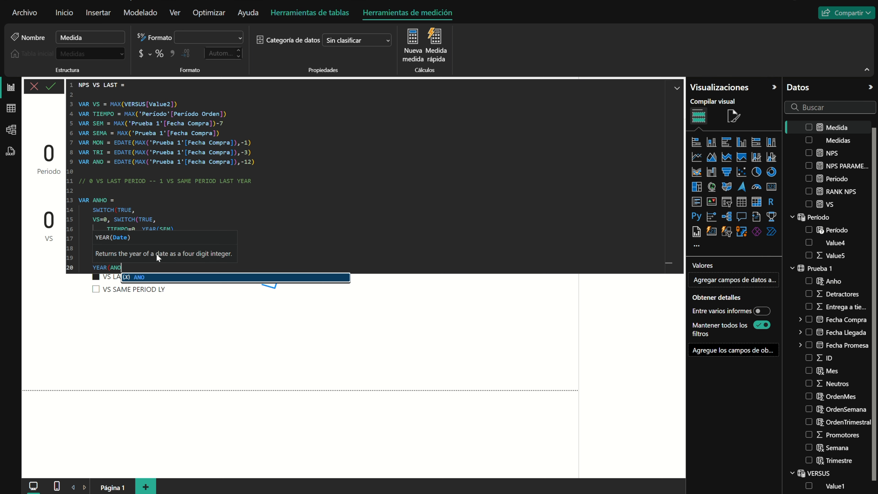
pyautogui.write('))')
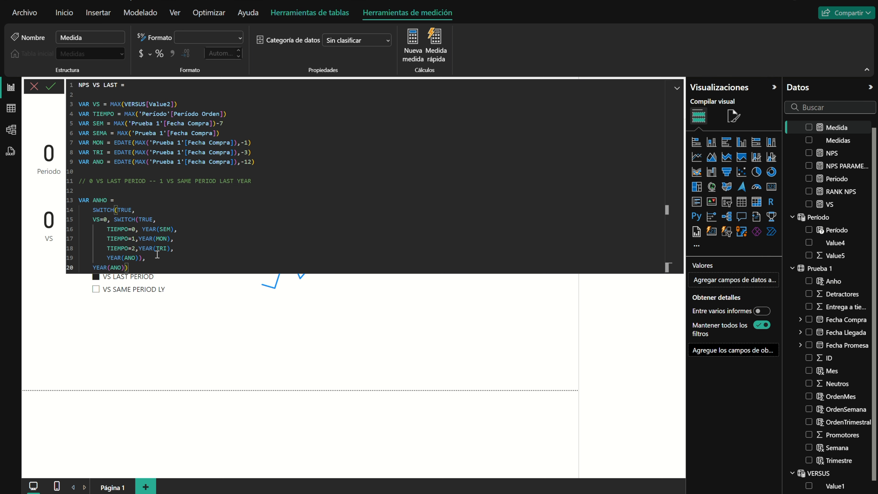
# - Add a variable MAXSEMANA and fill it with a copy of the ANHO SWITCH block
pyautogui.hotkey('shift', 'Return')
pyautogui.hotkey('shift', 'Return')
pyautogui.write('VAR MAXSEMANA')
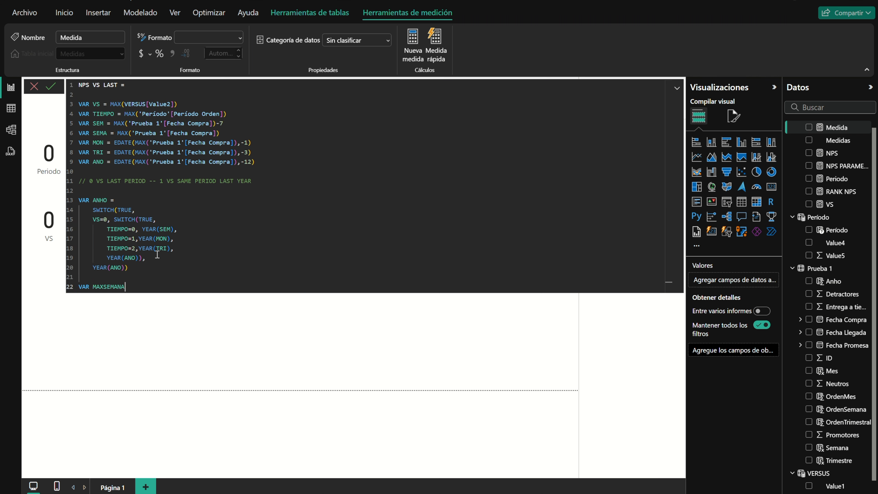
pyautogui.write(' =')
pyautogui.hotkey('shift', 'Return')
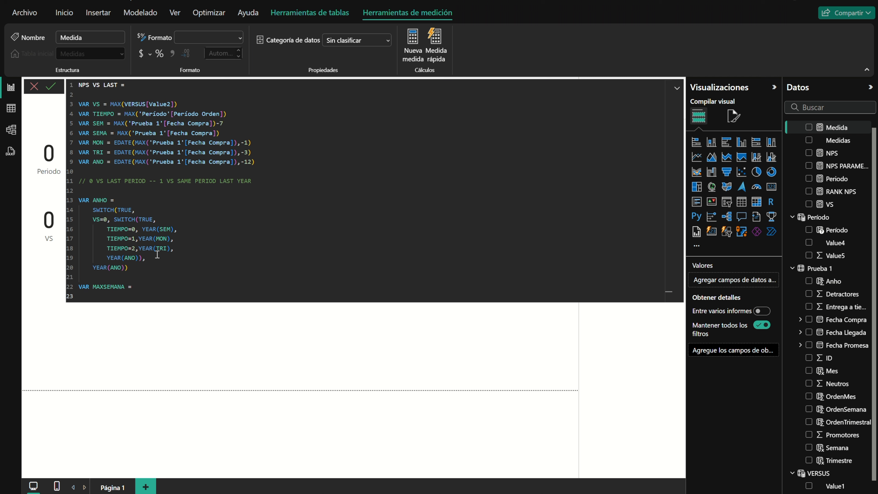
pyautogui.moveTo(129, 268); pyautogui.dragTo(92, 210)
pyautogui.hotkey('ctrl', 'c')
pyautogui.click(98, 297)
pyautogui.hotkey('ctrl', 'v')
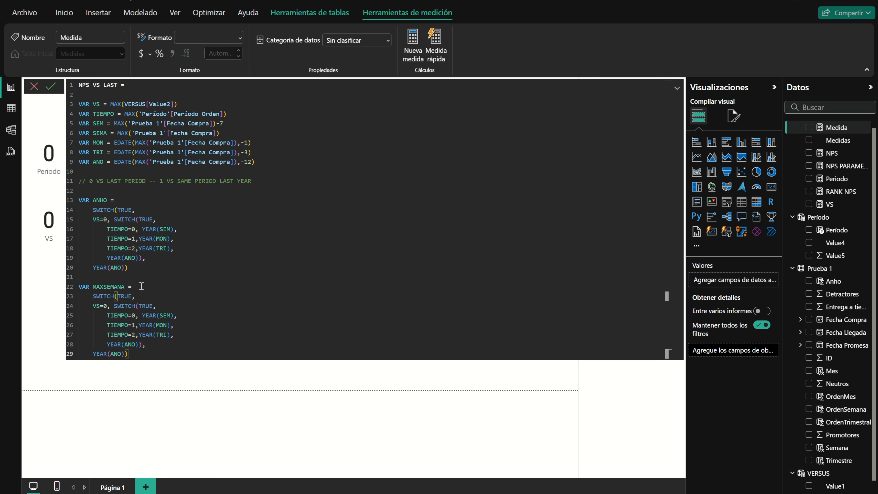
# - Remove the TIEMPO=1 and TIEMPO=2 branches from MAXSEMANA and make the TIEMPO=0 result WEEKNUM(SEM,21)
pyautogui.moveTo(175, 334); pyautogui.dragTo(181, 317)
pyautogui.press('BackSpace')
pyautogui.doubleClick(151, 315)
pyautogui.write('WEEKNUM')
pyautogui.press('Tab')
pyautogui.click(183, 316)
pyautogui.write(',21')
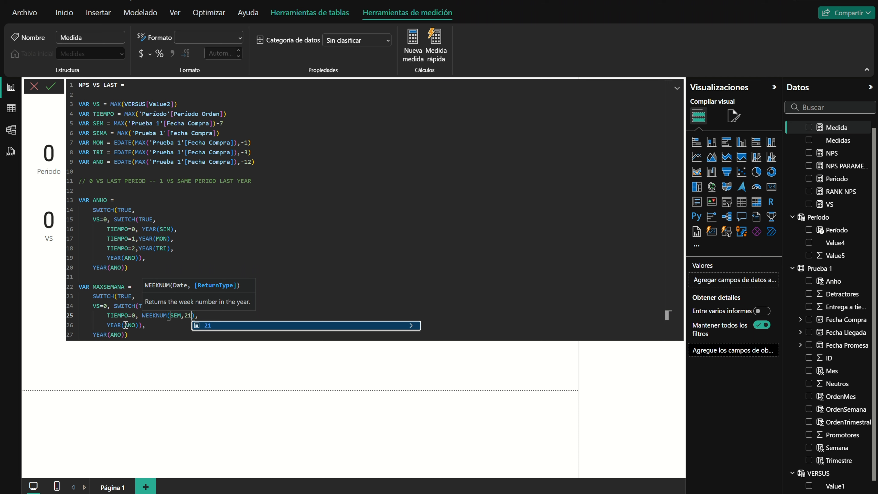
# - Change the nested SWITCH's fallback in MAXSEMANA to WEEKNUM(SEMA,21)
pyautogui.doubleClick(112, 325)
pyautogui.write('WEEKNUM')
pyautogui.press('Tab')
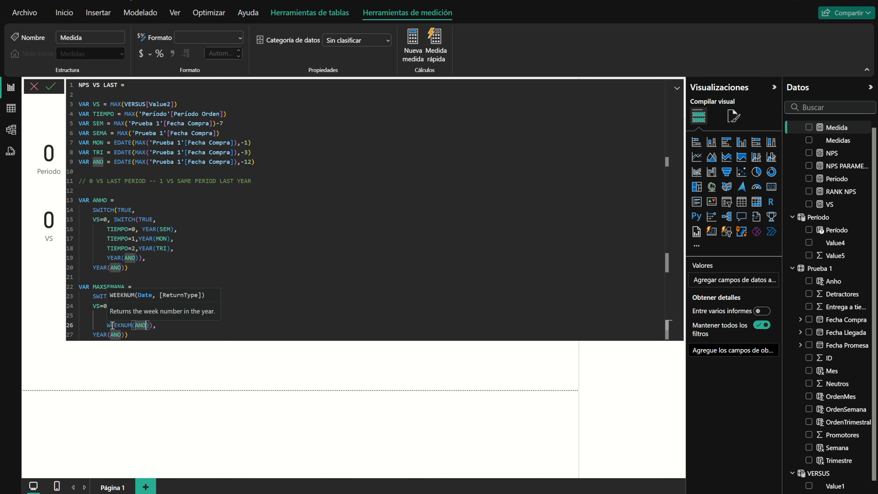
pyautogui.write(',21')
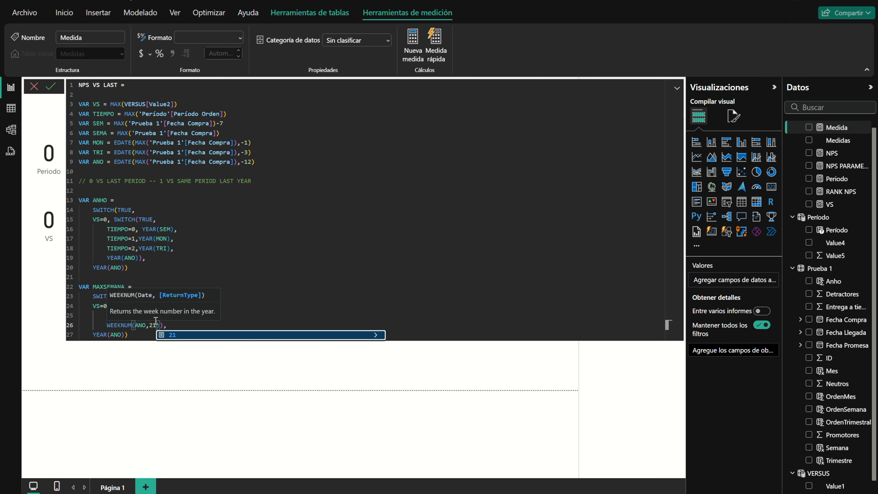
pyautogui.click(225, 296)
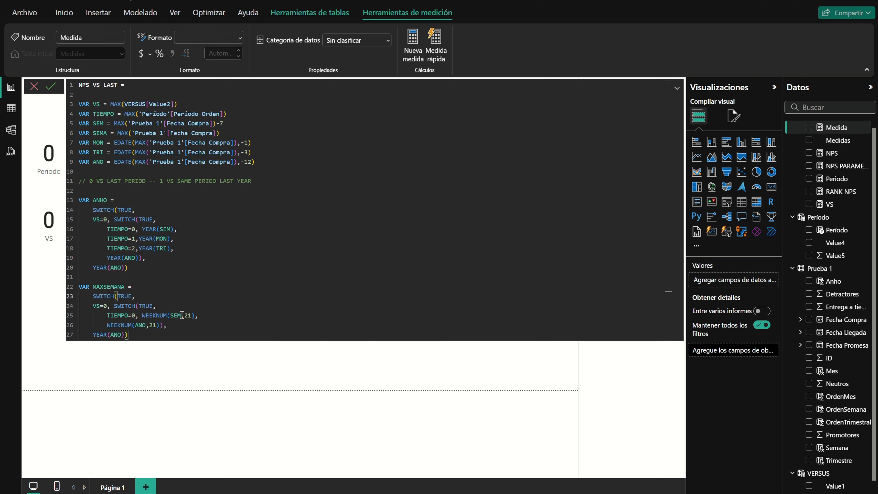
pyautogui.doubleClick(143, 325)
pyautogui.write('SEMA')
# - Change the outer fallback of MAXSEMANA to WEEKNUM(ANO,21)
pyautogui.doubleClick(98, 335)
pyautogui.write('WEEKNUM(ANO')
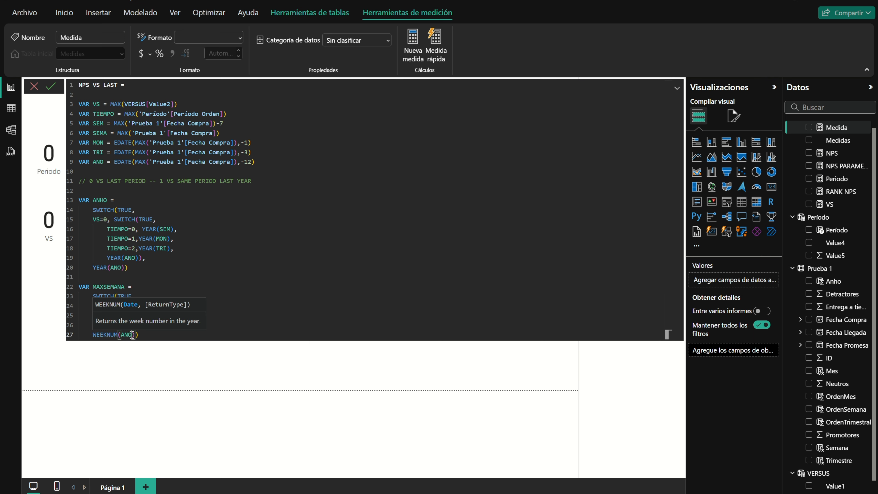
pyautogui.write(',21')
pyautogui.click(161, 335)
# - Add a variable MES below MAXSEMANA and fill it with a copy of the ANHO SWITCH block
pyautogui.press('Return')
pyautogui.press('Return')
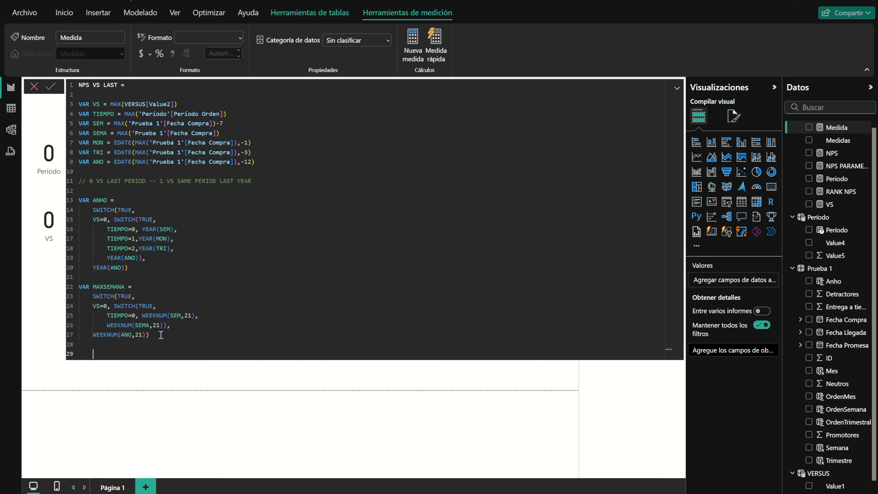
pyautogui.write('VAR MES =')
pyautogui.press('Return')
pyautogui.hotkey('ctrl', 'v')
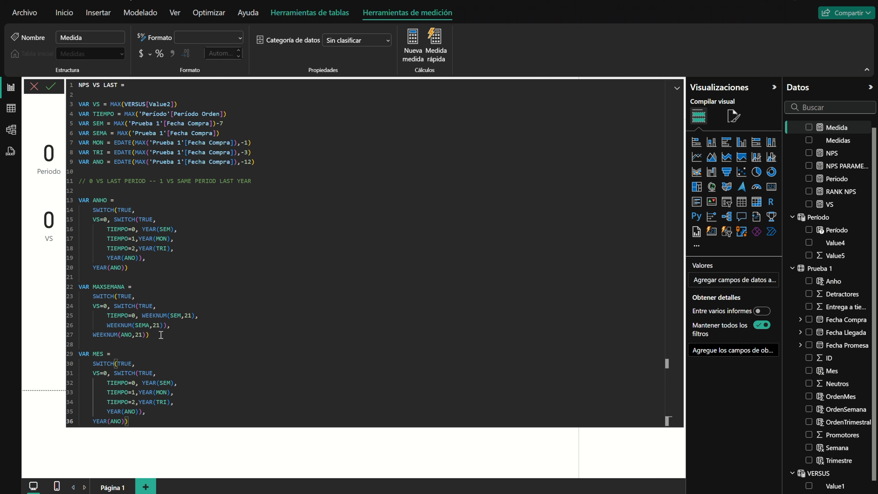
# - Replace every YEAR function with MONTH in the MES variable's SWITCH block, including both fallbacks
pyautogui.doubleClick(150, 383)
pyautogui.write('MONTH')
pyautogui.click(147, 392)
pyautogui.doubleClick(147, 392)
pyautogui.write('MONTH')
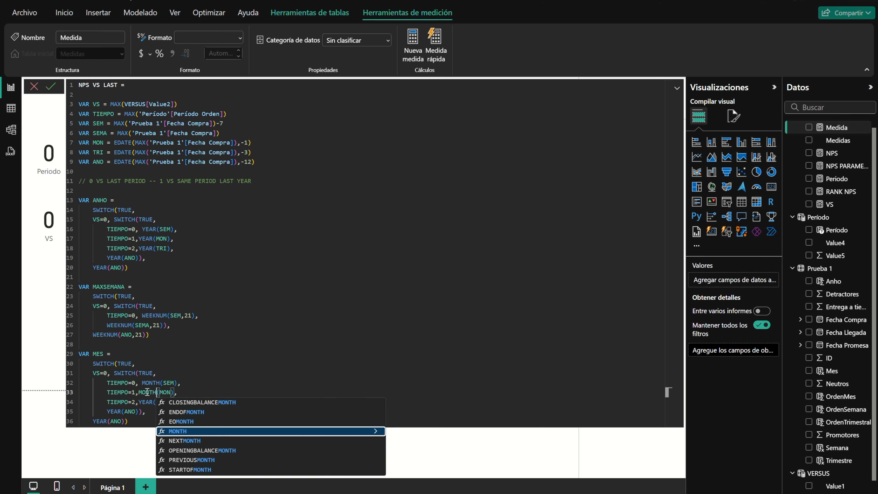
pyautogui.doubleClick(144, 402)
pyautogui.write('MONTH')
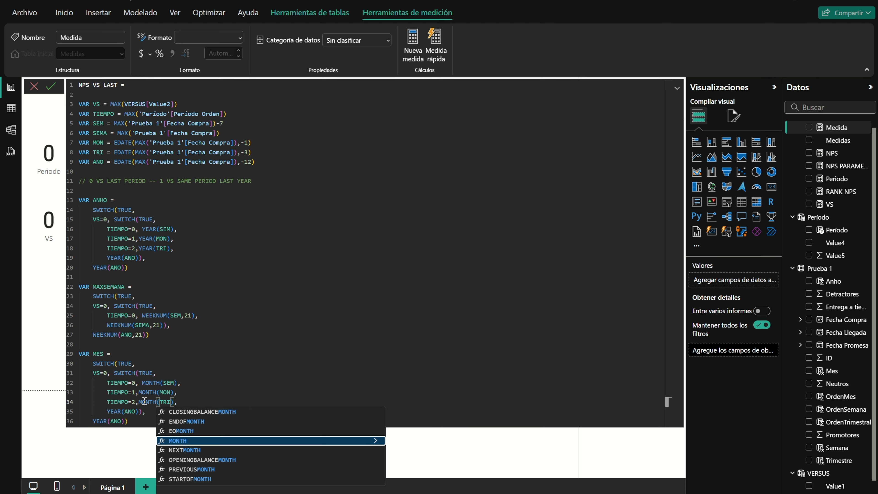
pyautogui.doubleClick(109, 412)
pyautogui.write('MONTH')
pyautogui.doubleClick(100, 420)
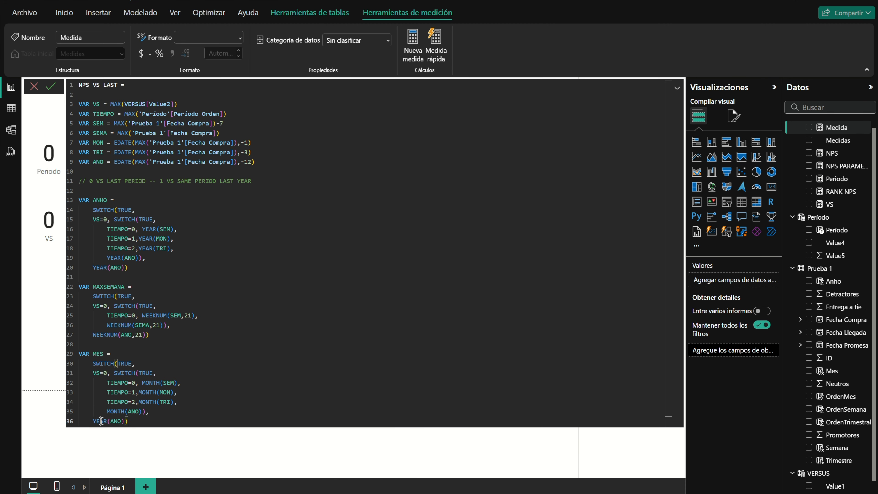
pyautogui.write('MONTH')
# - Add a variable TRIMESTRE below MES and fill it with a copy of the ANHO SWITCH block
pyautogui.click(143, 421)
pyautogui.press('Return')
pyautogui.press('Return')
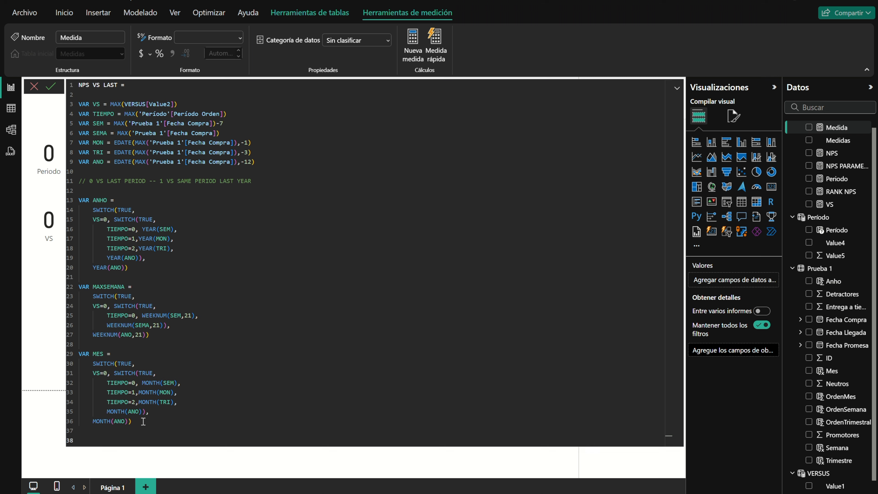
pyautogui.write('VAR TRIMESTRE =')
pyautogui.press('Return')
pyautogui.write('SWITCH(TRUE,     VS=0, SWITCH(TRUE,         TIEMPO=0, YEAR(SEM),         TIEMPO=1,YEAR(MON),         TIEMPO=2,YEAR(TRI),         YEAR(ANO)),     YEAR(ANO))')
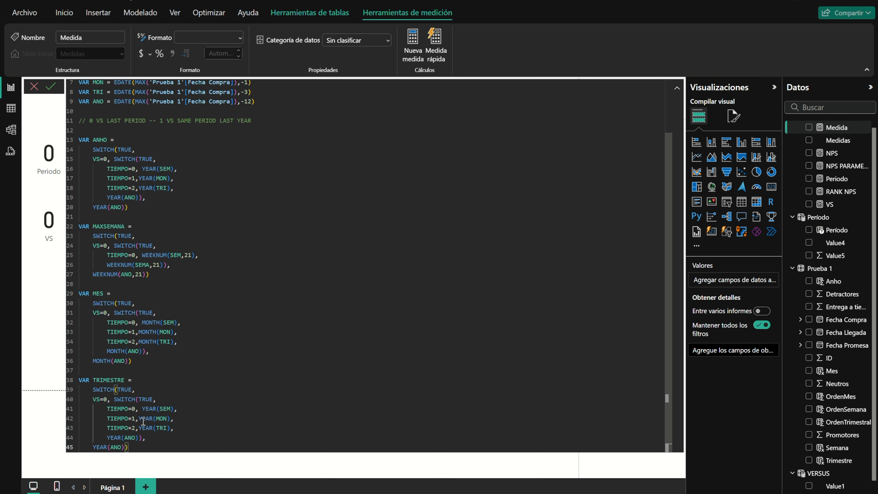
# - Replace every YEAR function with QUARTER in the TRIMESTRE variable's SWITCH block, including both fallbacks
pyautogui.doubleClick(149, 408)
pyautogui.write('QUARTER')
pyautogui.doubleClick(147, 418)
pyautogui.write('QUARTER')
pyautogui.doubleClick(145, 428)
pyautogui.write('QUARTER')
pyautogui.doubleClick(112, 437)
pyautogui.write('QUARTER')
pyautogui.doubleClick(97, 447)
pyautogui.write('QUARTER')
# - Add a RETURN section below TRIMESTRE and start its expression with SWITCH(TRUE,
pyautogui.click(156, 449)
pyautogui.press('Return')
pyautogui.press('Return')
pyautogui.write('RETURN')
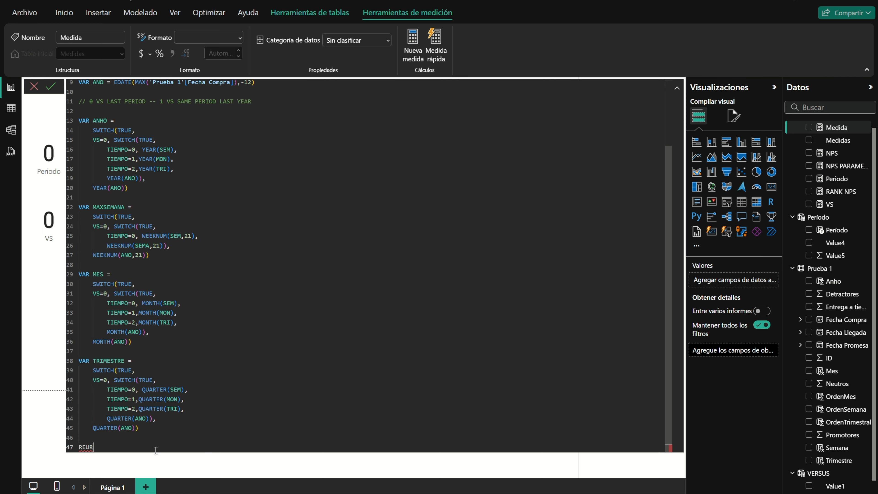
pyautogui.press('Return')
pyautogui.press('Return')
pyautogui.write('S')
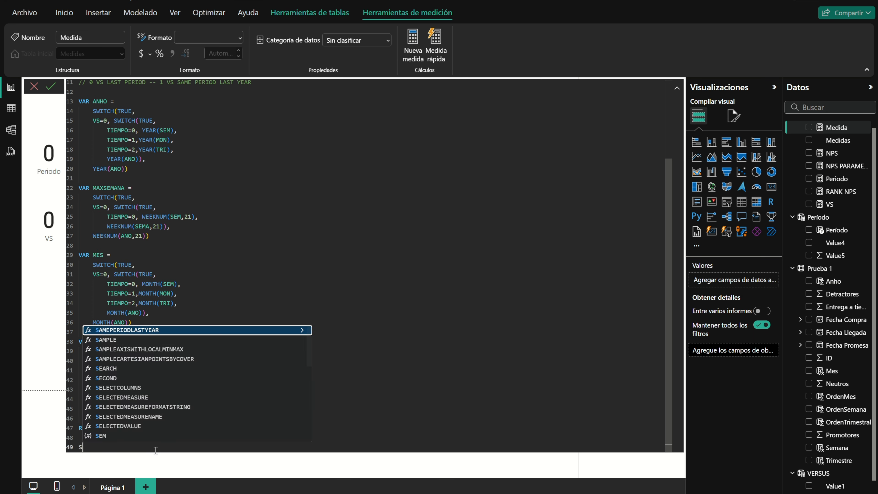
pyautogui.write('WITCH(TRUE,')
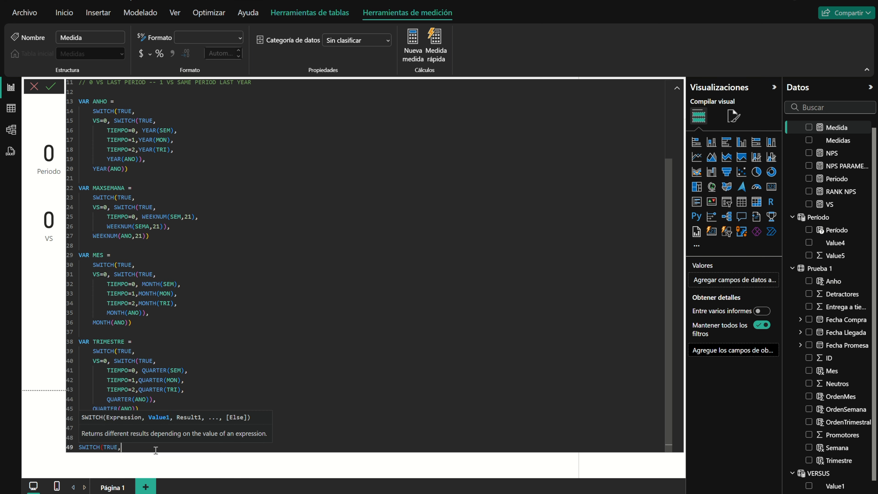
# - List the conditions TIEMPO=0, TIEMPO=1, TIEMPO=2 and TIEMPO=3 on separate lines and close the SWITCH with an empty-string fallback
pyautogui.press('Return')
pyautogui.write('TIEMPO=0,')
pyautogui.press('Return')
pyautogui.write('TIEMPO=1,')
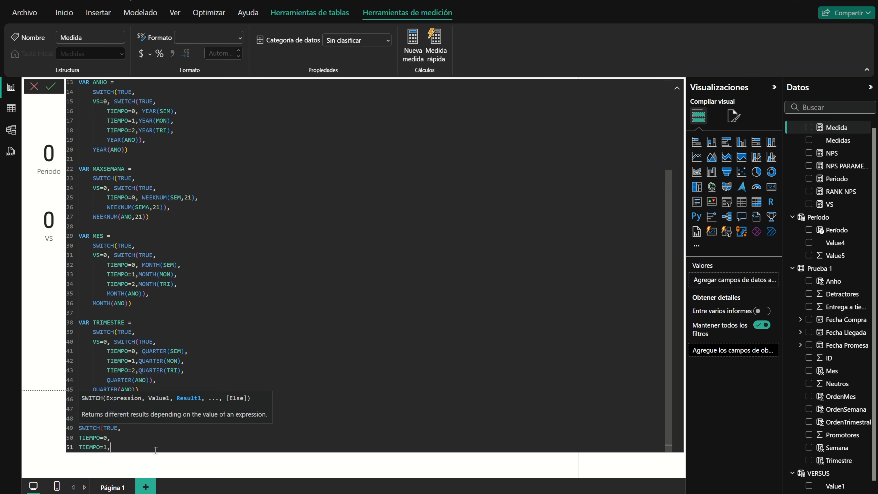
pyautogui.press('Return')
pyautogui.write('TIEMPO=2')
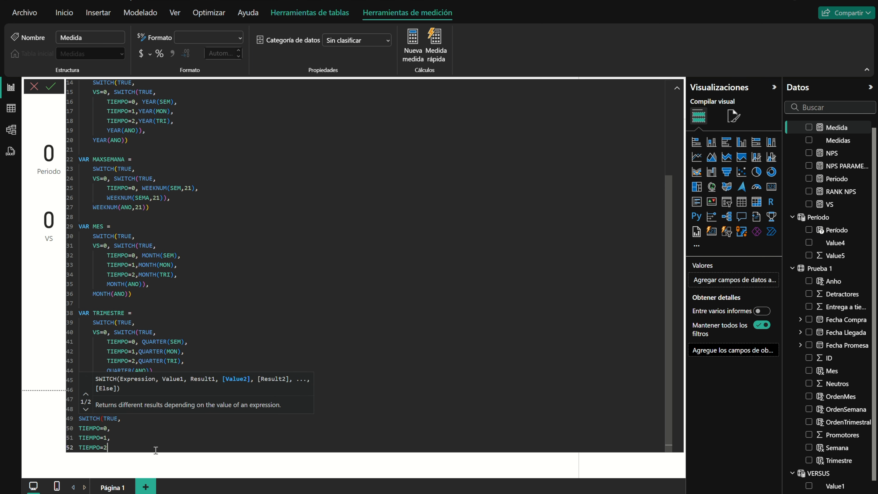
pyautogui.write(',')
pyautogui.press('Return')
pyautogui.write('TIEMPO=3')
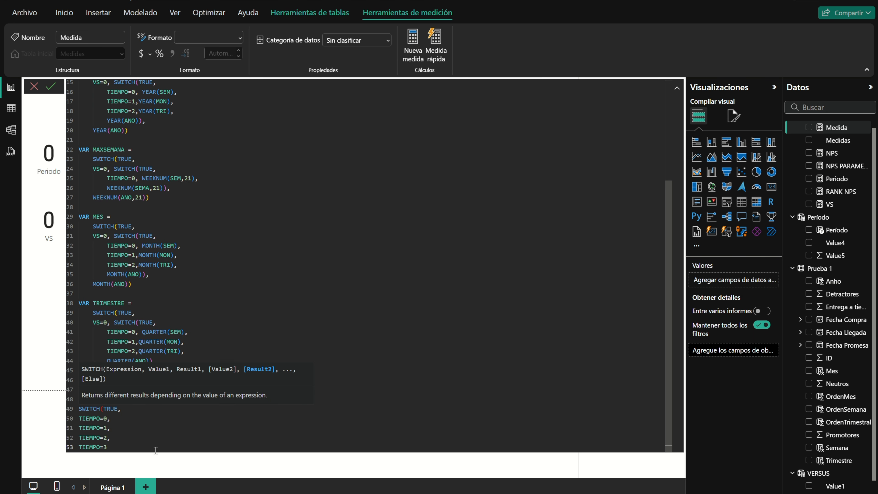
pyautogui.write(',')
pyautogui.press('Return')
pyautogui.write('"')
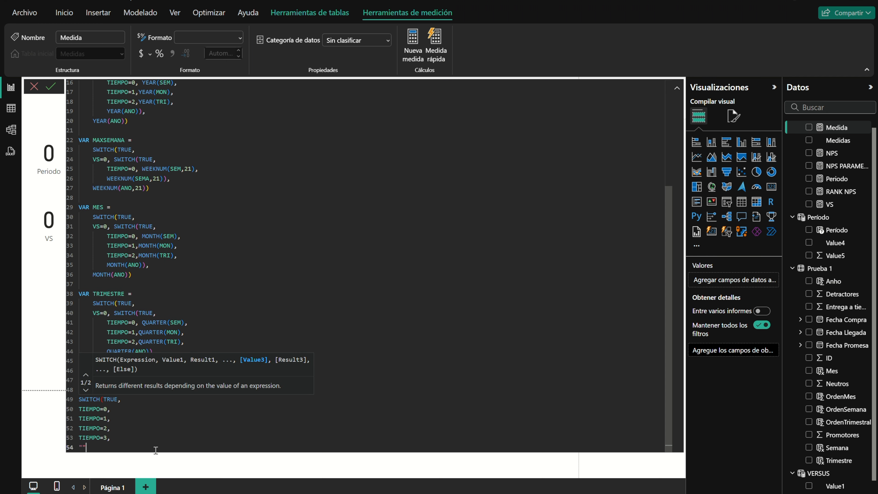
pyautogui.write('")')
# - Start the TIEMPO=0 result as CALCULATE of [NPS] with the filter ANHO = YEAR('Prueba 1'[Fecha Compra])
pyautogui.click(115, 408)
pyautogui.write('CAL')
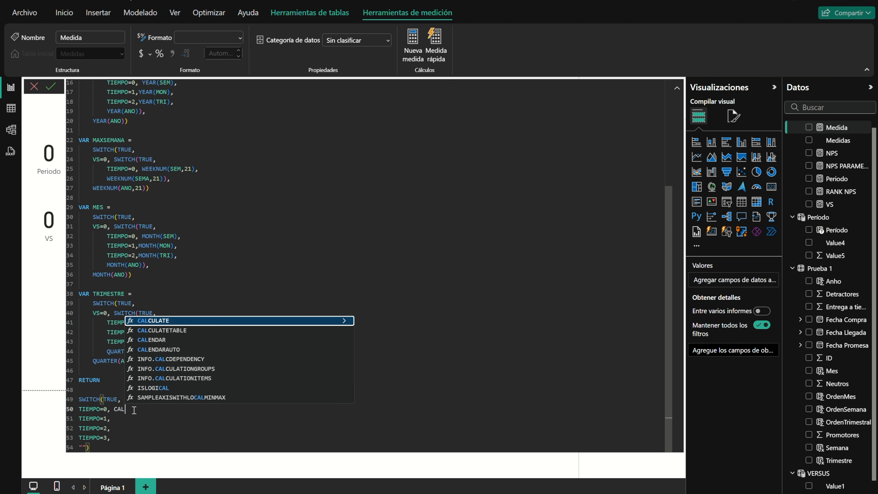
pyautogui.write('CULATE([NPS], ANHO')
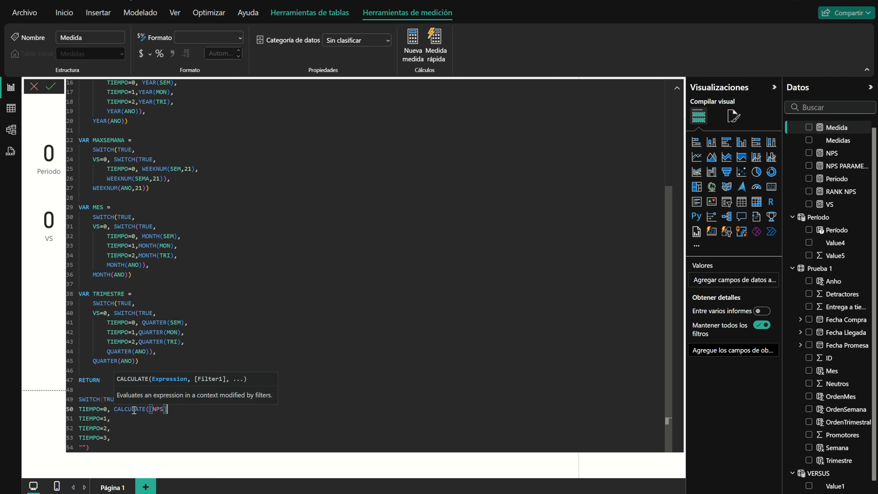
pyautogui.press('Tab')
pyautogui.write('= YEAR(fec')
pyautogui.press('Tab')
# - Add the filter MAXSEMANA = WEEKNUM('Prueba 1'[Fecha Compra],21) to the TIEMPO=0 CALCULATE and close it
pyautogui.write('), MAX')
pyautogui.press('Down')
pyautogui.press('Down')
pyautogui.press('Tab')
pyautogui.write('= WEEKNUM(FECH')
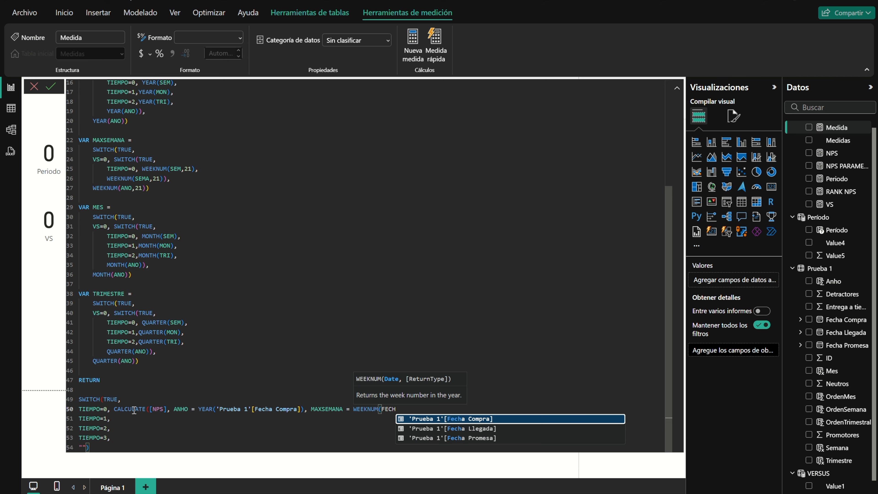
pyautogui.press('Tab')
pyautogui.write(',21)')
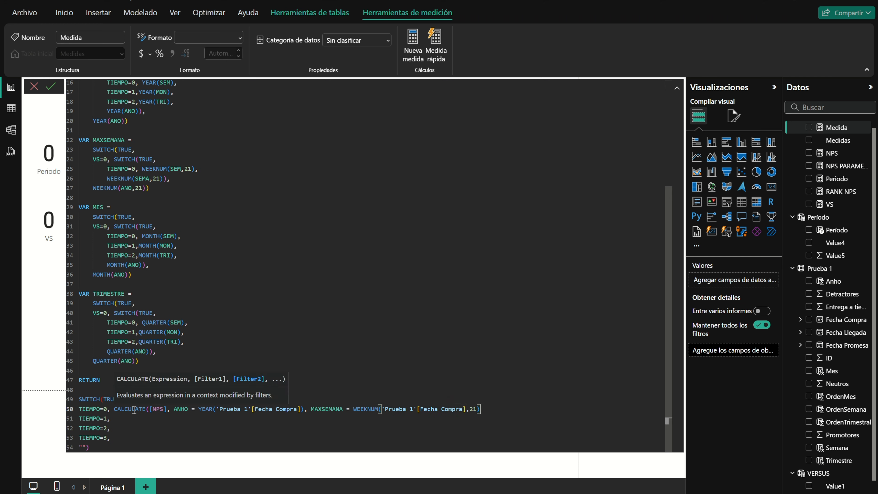
pyautogui.write('),')
# - Copy the TIEMPO=0 CALCULATE expression into the TIEMPO=1, TIEMPO=2 and TIEMPO=3 branches
pyautogui.moveTo(487, 409); pyautogui.dragTo(115, 413)
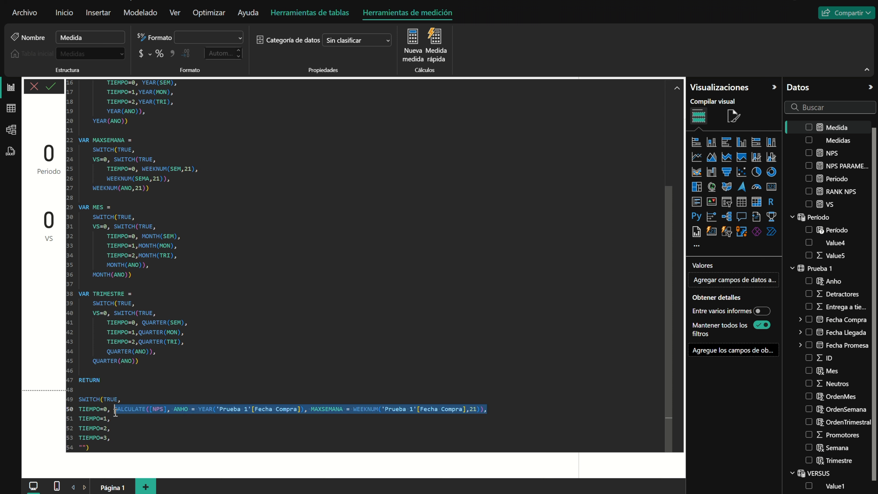
pyautogui.hotkey('ctrl', 'c')
pyautogui.click(130, 421)
pyautogui.hotkey('ctrl', 'v')
pyautogui.click(124, 428)
pyautogui.hotkey('ctrl', 'v')
pyautogui.click(119, 438)
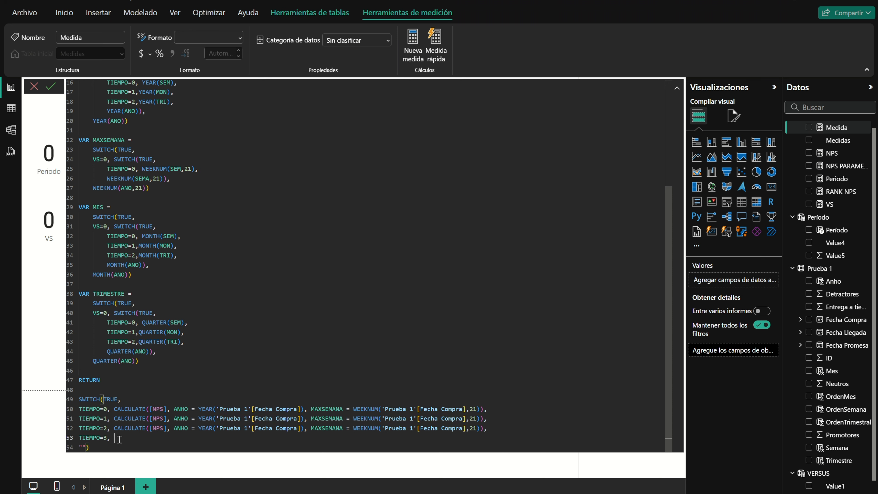
pyautogui.hotkey('ctrl', 'v')
# - Replace MAXSEMANA with MES in the TIEMPO=1 branch and with TRIMESTRE in the TIEMPO=2 branch
pyautogui.doubleClick(325, 418)
pyautogui.write('MES')
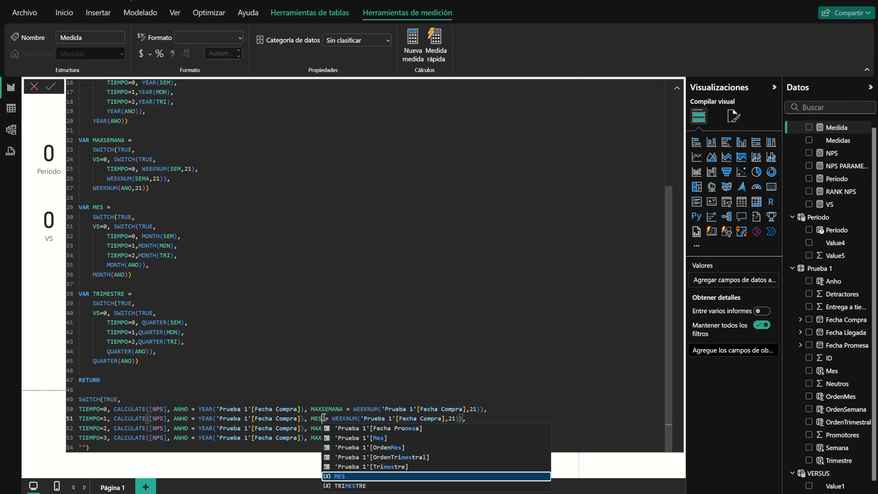
pyautogui.doubleClick(314, 429)
pyautogui.write("TRIMESTRE = WEEKNUM('Prueba 1'[Fecha Compra],21)),")
# - Remove the week filter from the TIEMPO=3 branch and the ,21 argument from the TIEMPO=2 and TIEMPO=1 branches
pyautogui.moveTo(304, 437); pyautogui.dragTo(483, 437)
pyautogui.press('BackSpace')
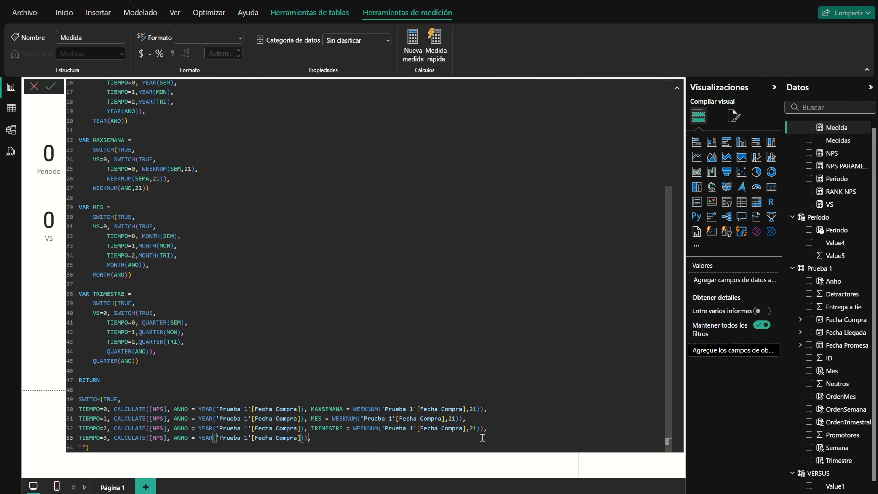
pyautogui.doubleClick(472, 428)
pyautogui.press('BackSpace')
pyautogui.press('BackSpace')
pyautogui.doubleClick(450, 419)
pyautogui.press('BackSpace')
pyautogui.press('BackSpace')
# - Change WEEKNUM to MONTH in the TIEMPO=1 branch and to QUARTER in the TIEMPO=2 branch, and commit the measure
pyautogui.doubleClick(344, 418)
pyautogui.write('MONTH')
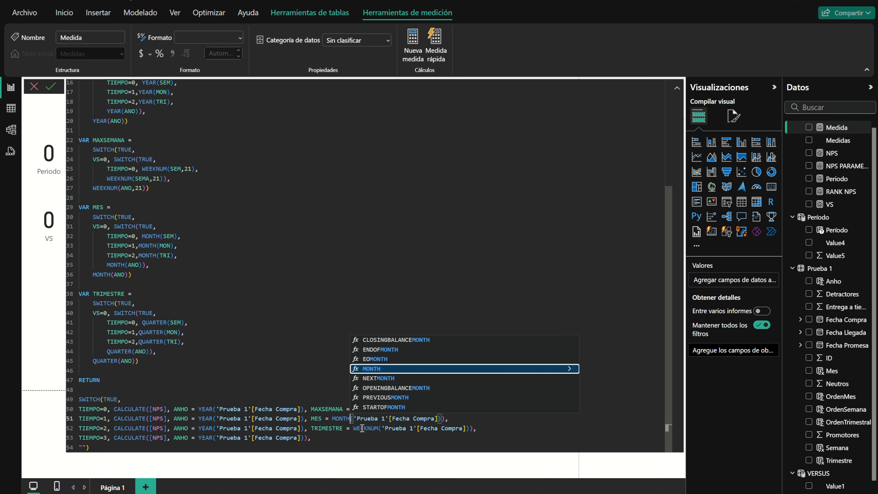
pyautogui.doubleClick(362, 428)
pyautogui.write('QUARTER')
pyautogui.click(358, 435)
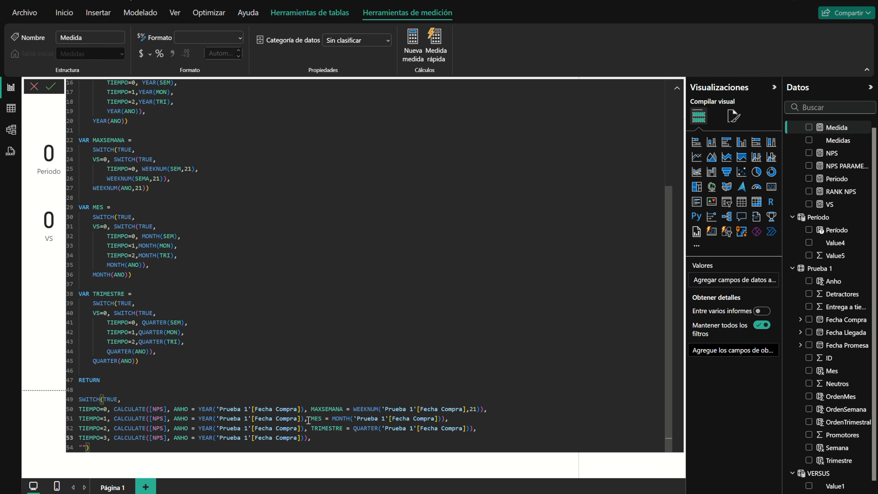
pyautogui.press('Return')
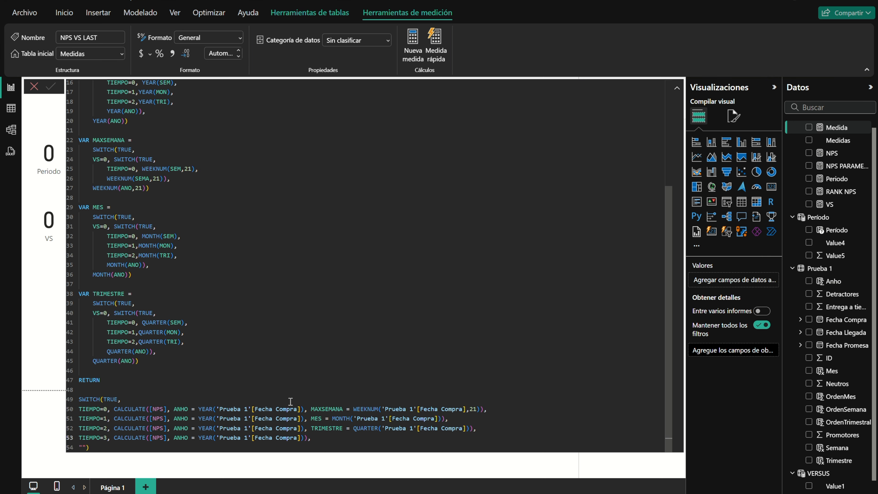
# - Place NPS VS LAST beside the NPS PARAMETRO card as a card visual and format the measure as a percentage
pyautogui.click(225, 467)
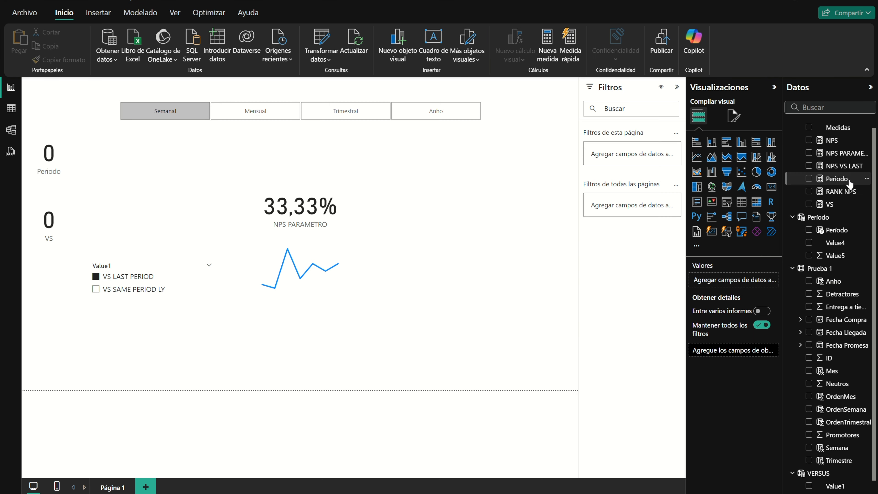
pyautogui.moveTo(840, 168); pyautogui.dragTo(429, 211)
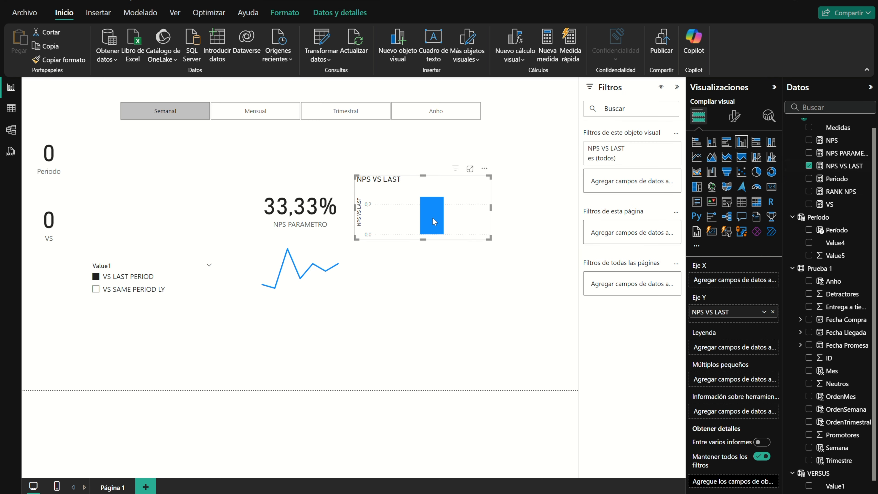
pyautogui.click(771, 187)
pyautogui.click(845, 166)
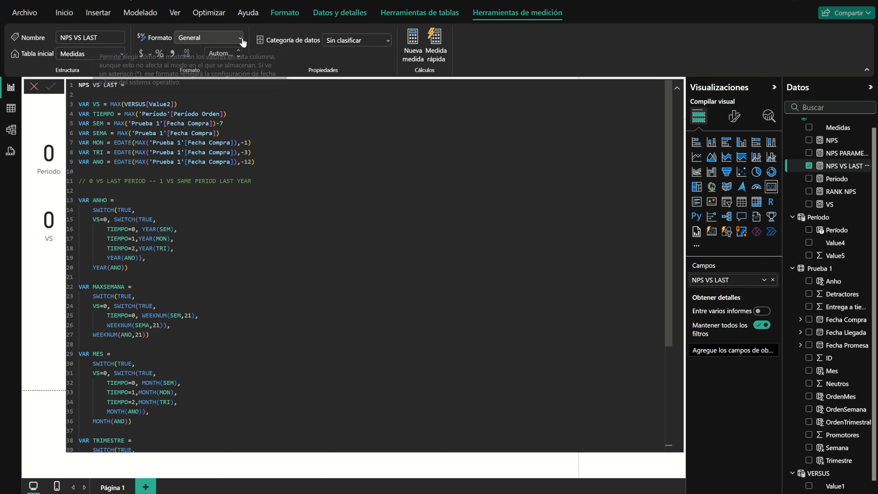
pyautogui.click(259, 460)
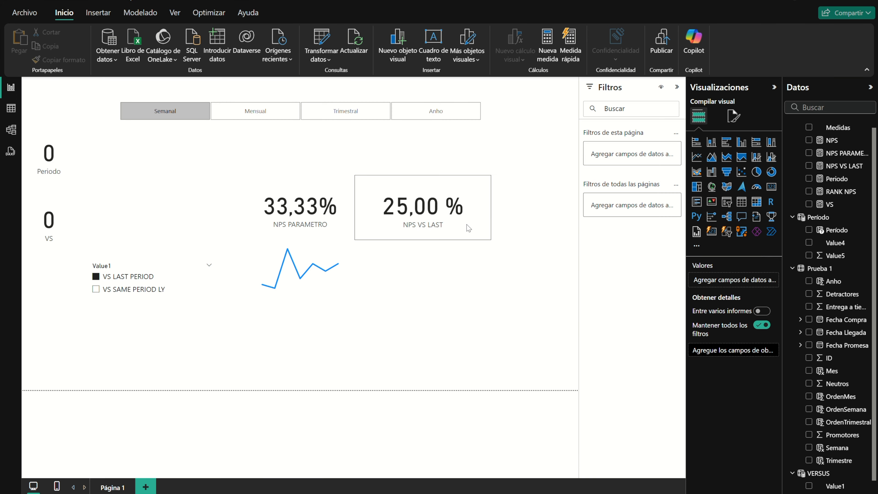
# - Compare the NPS VS LAST card with the sparkline's previous point for Semanal, Mensual, Trimestral and Anho
pyautogui.moveTo(340, 263)
pyautogui.click(259, 116)
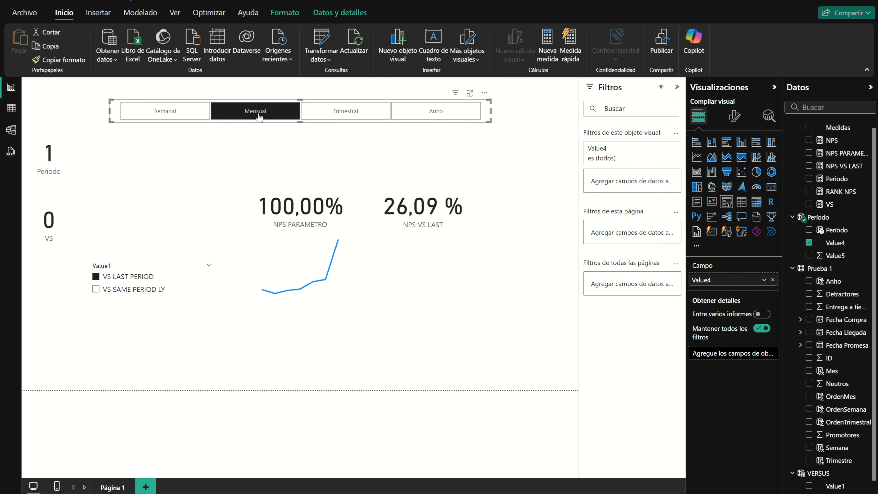
pyautogui.moveTo(341, 258)
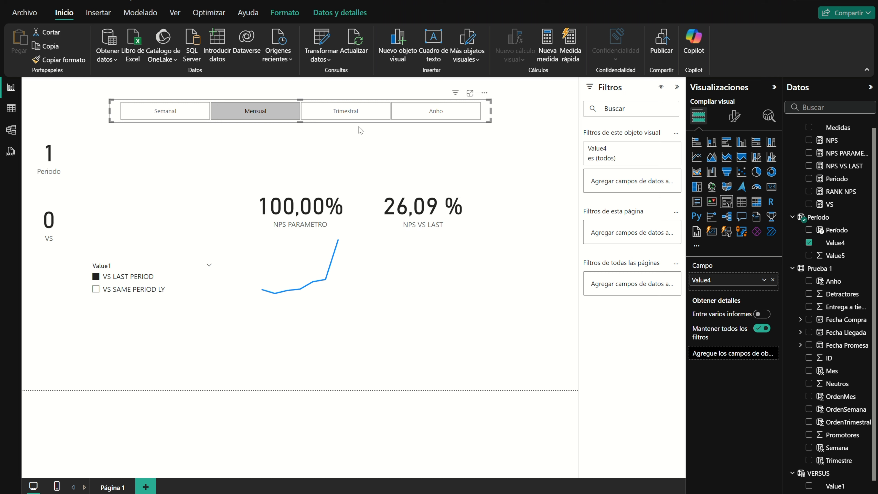
pyautogui.click(349, 117)
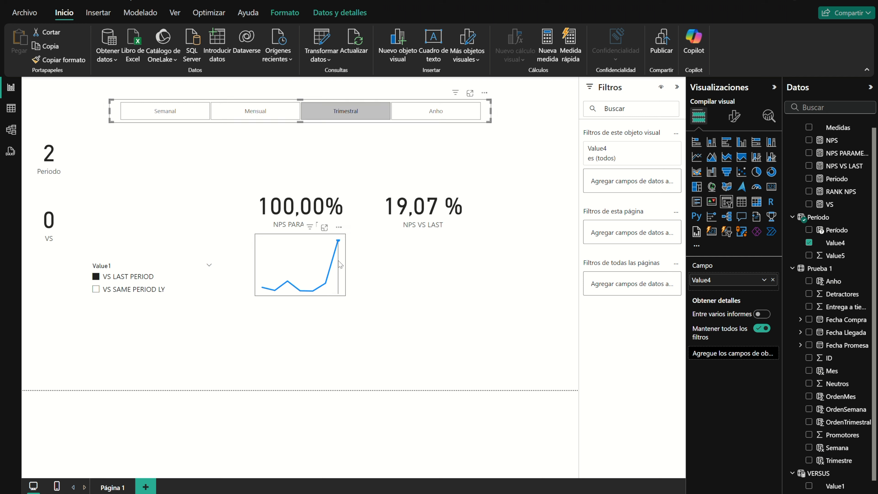
pyautogui.moveTo(340, 264)
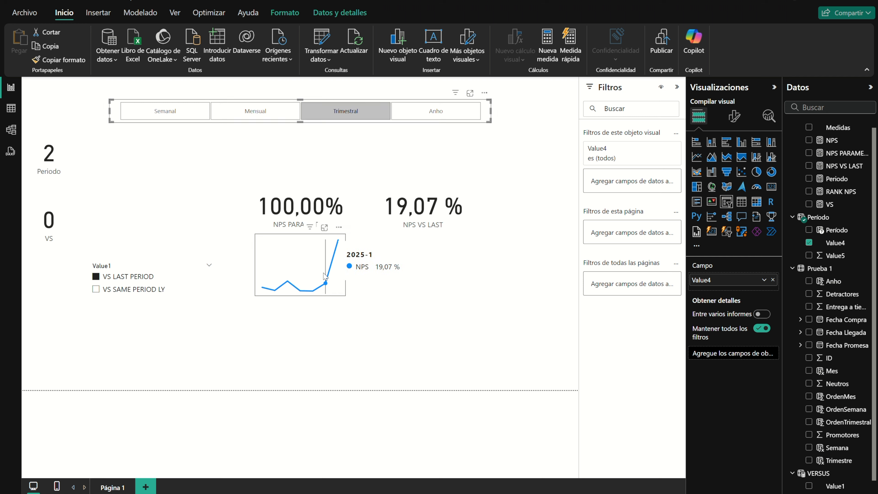
pyautogui.click(445, 116)
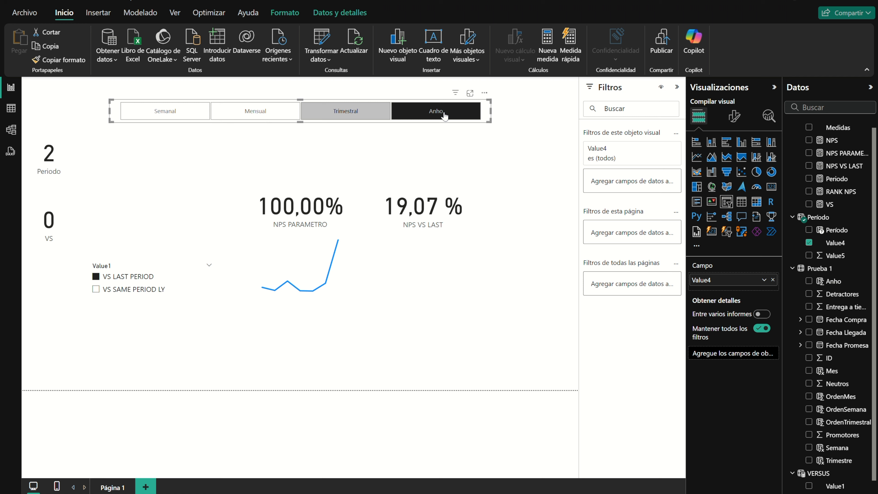
pyautogui.moveTo(337, 263)
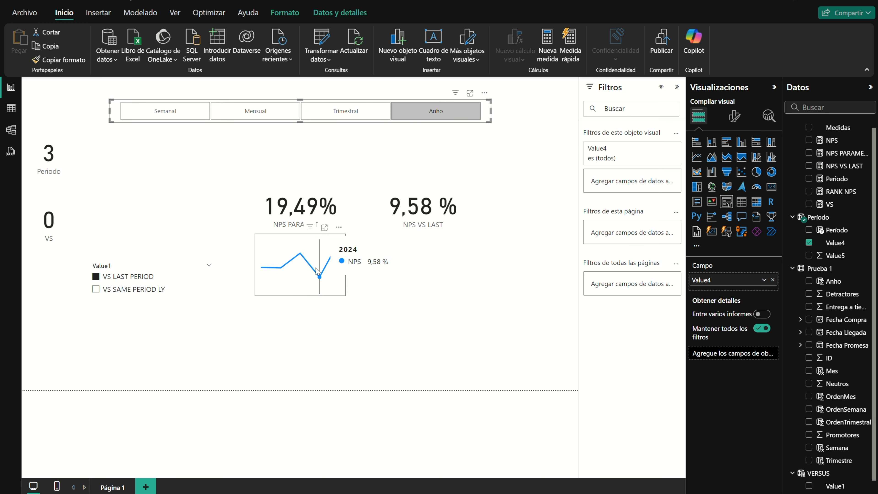
# - Switch the comparison to VS SAME PERIOD LY and check the NPS VS LAST card for Trimestral and Mensual
pyautogui.click(122, 290)
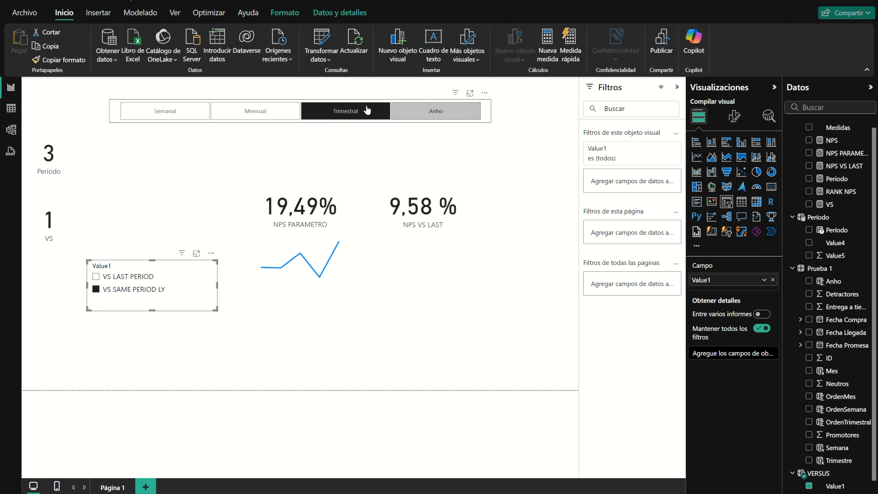
pyautogui.click(355, 111)
pyautogui.click(273, 116)
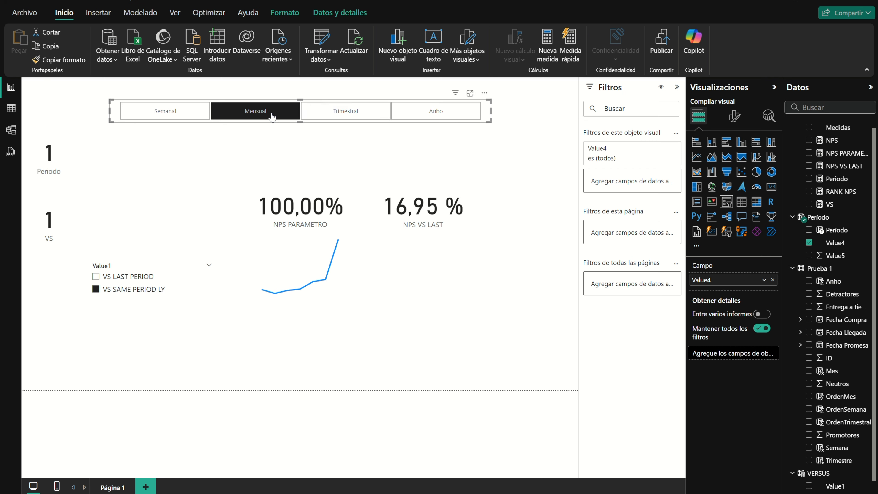
# - Switch the period to Semanal and move the period slicer over to the page's upper-left corner
pyautogui.click(183, 117)
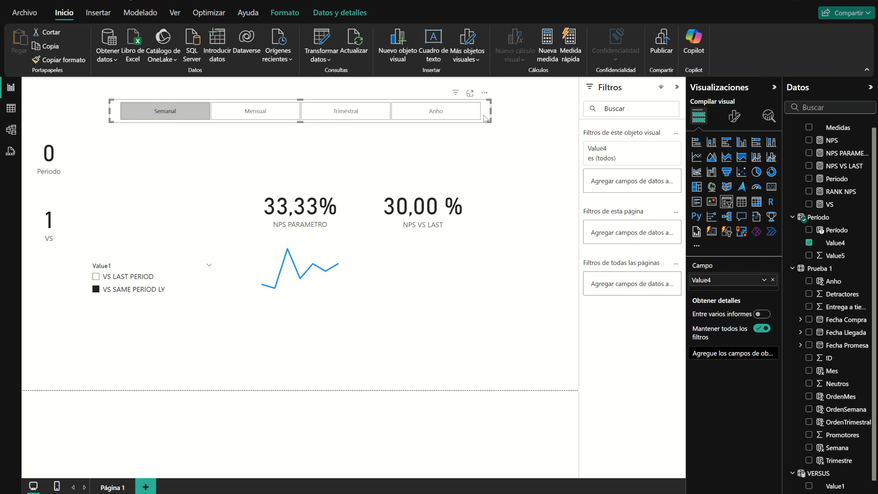
pyautogui.moveTo(485, 118); pyautogui.dragTo(412, 116)
# - Change the comparison slicer's style to Mosaico and place it beside the period slicer
pyautogui.click(186, 300)
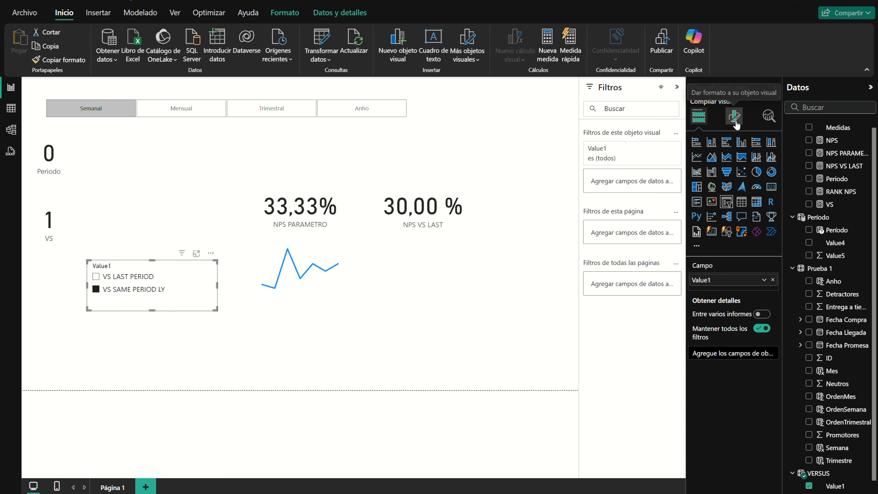
pyautogui.click(736, 121)
pyautogui.click(726, 199)
pyautogui.click(729, 252)
pyautogui.click(715, 276)
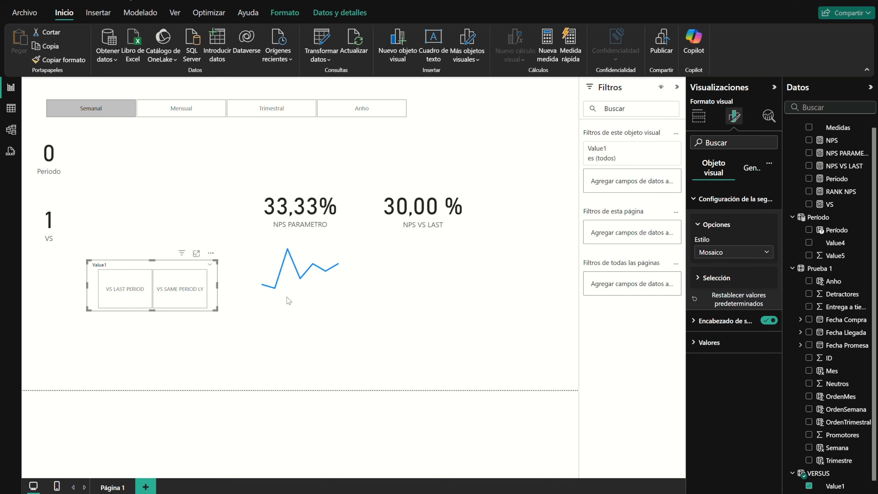
pyautogui.moveTo(153, 294); pyautogui.dragTo(483, 121)
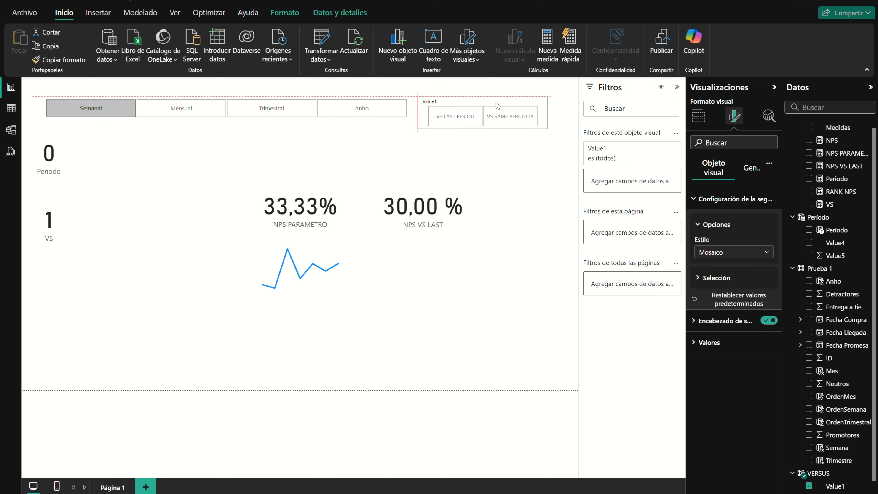
# - Turn off the comparison slicer's header and reduce its height to match the period slicer
pyautogui.click(750, 169)
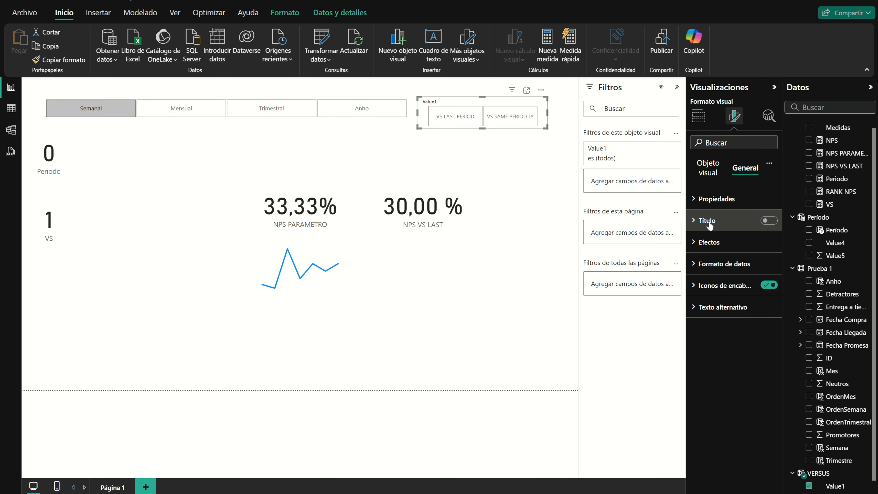
pyautogui.click(713, 169)
pyautogui.click(767, 321)
pyautogui.moveTo(480, 129); pyautogui.dragTo(481, 120)
pyautogui.click(536, 156)
# - Check the NPS cards for VS LAST PERIOD and VS SAME PERIOD LY, going through Mensual, Trimestral, Anho and Semanal
pyautogui.click(455, 108)
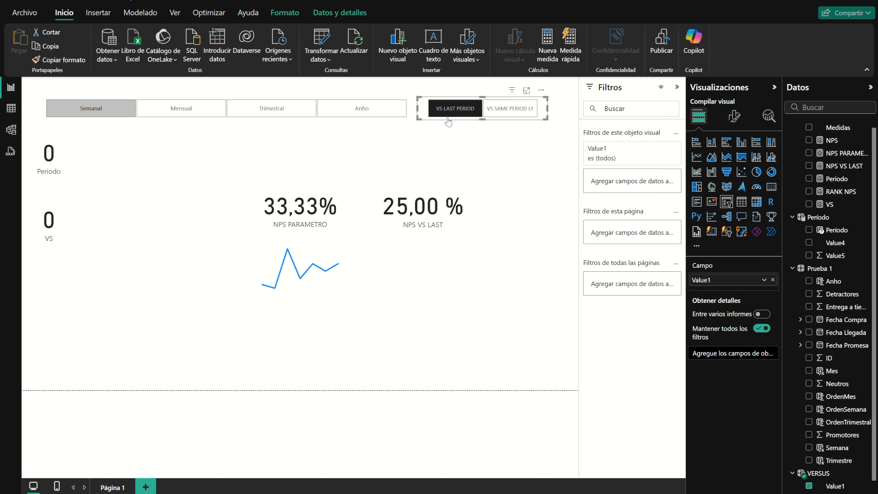
pyautogui.click(509, 108)
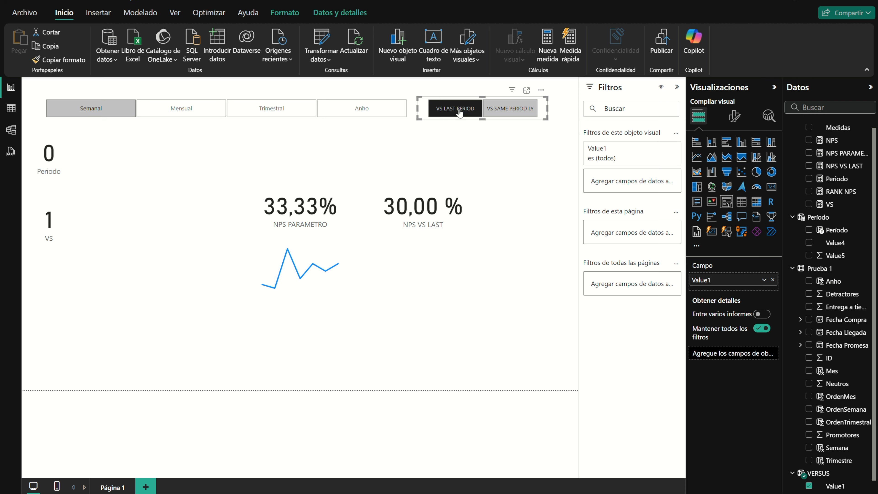
pyautogui.click(509, 109)
pyautogui.click(181, 108)
pyautogui.click(271, 108)
pyautogui.click(361, 108)
pyautogui.click(150, 108)
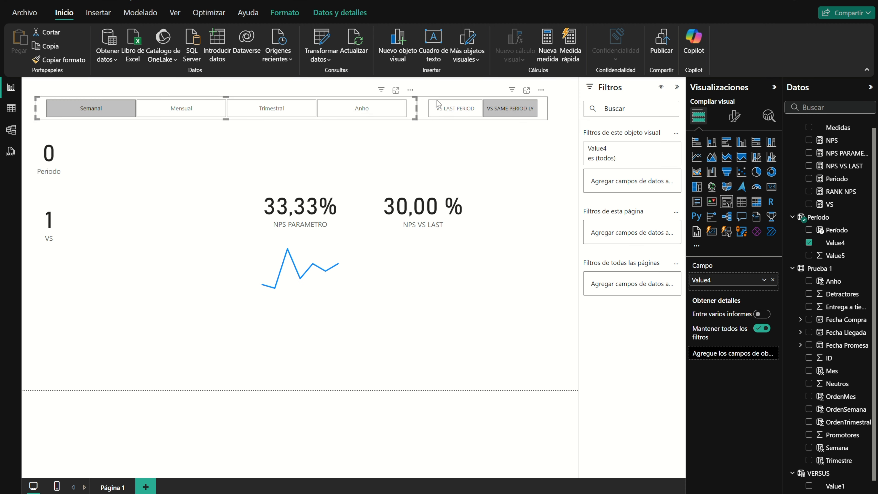
pyautogui.click(509, 108)
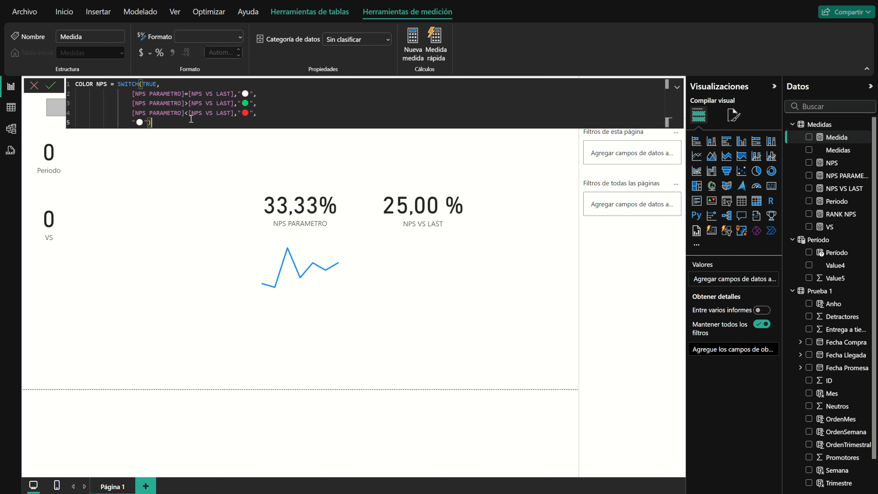
# - Commit the COLOR NPS measure comparing NPS PARAMETRO with NPS VS LAST, and place it as a card beside the NPS PARAMETRO card
pyautogui.press('Return')
pyautogui.click(832, 138)
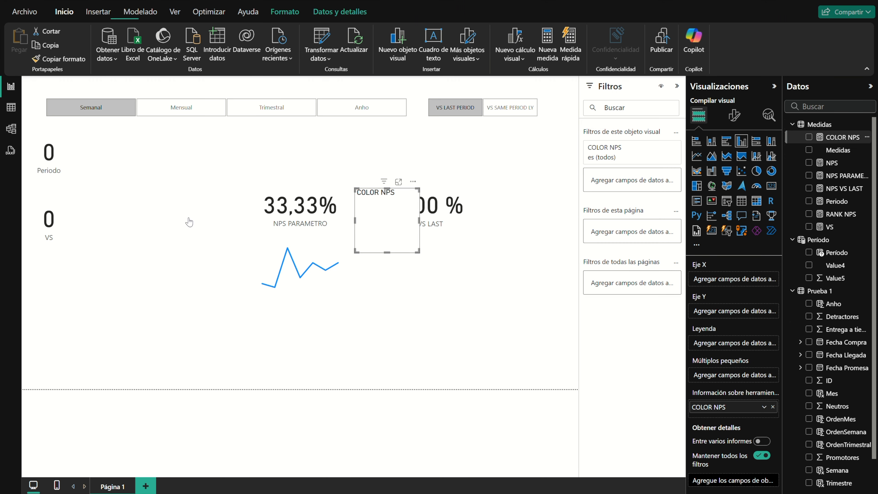
pyautogui.moveTo(387, 207); pyautogui.dragTo(212, 206)
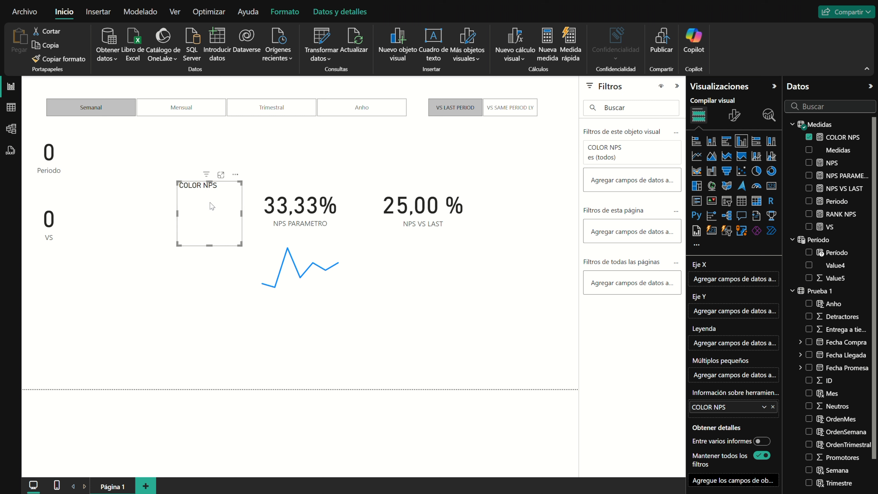
pyautogui.click(771, 186)
# - Set the COLOR NPS card's value font size to 20, hide its category label and shrink it to fit the dot
pyautogui.click(734, 115)
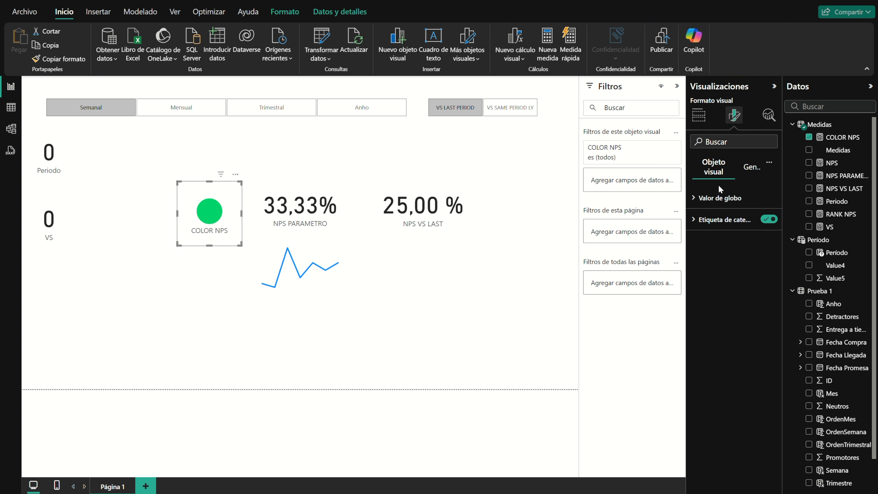
pyautogui.click(718, 198)
pyautogui.write('20')
pyautogui.press('Return')
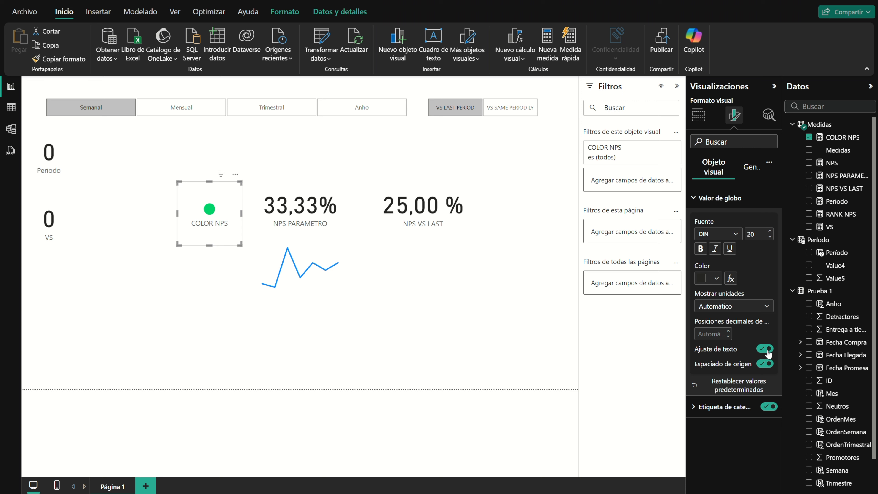
pyautogui.click(769, 406)
pyautogui.moveTo(241, 246); pyautogui.dragTo(247, 209)
# - Format the NPS VS LAST card with font size 20, gray text and no category label, and shrink it around the value
pyautogui.click(414, 198)
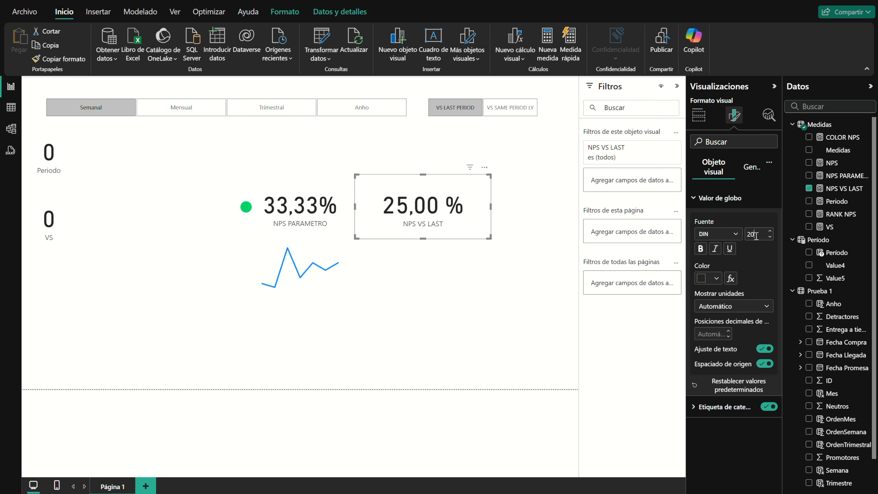
pyautogui.press('Return')
pyautogui.click(767, 407)
pyautogui.click(716, 278)
pyautogui.click(711, 346)
pyautogui.moveTo(490, 237); pyautogui.dragTo(378, 200)
# - Hide the NPS PARAMETRO card's category label, reduce its height and place the NPS VS LAST card directly beneath its value
pyautogui.click(305, 209)
pyautogui.click(768, 407)
pyautogui.click(698, 115)
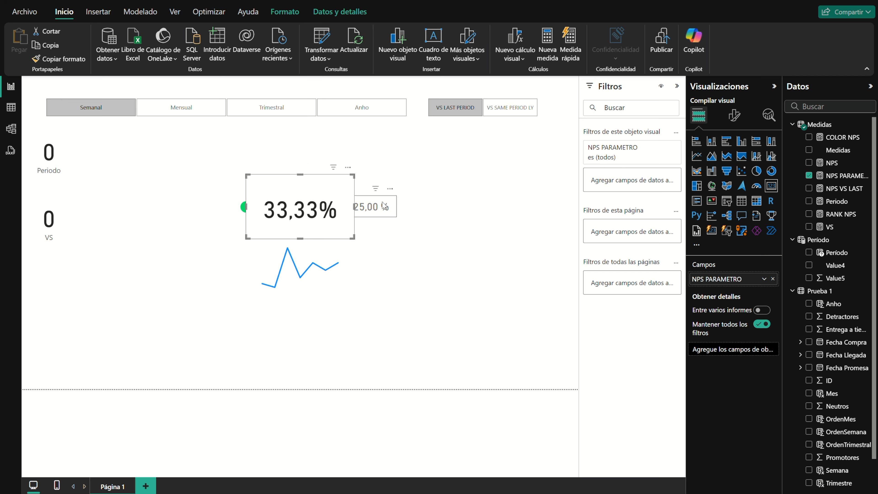
pyautogui.moveTo(300, 239); pyautogui.dragTo(300, 209)
pyautogui.moveTo(374, 207); pyautogui.dragTo(297, 230)
# - Bring the NPS PARAMETRO card forward in the stacking order
pyautogui.click(380, 226)
pyautogui.click(340, 204)
pyautogui.click(285, 14)
pyautogui.click(218, 57)
pyautogui.click(224, 77)
pyautogui.click(213, 51)
pyautogui.click(221, 76)
# - Bring the COLOR NPS dot card forward and check the stacking of the NPS PARAMETRO and NPS VS LAST cards
pyautogui.click(240, 200)
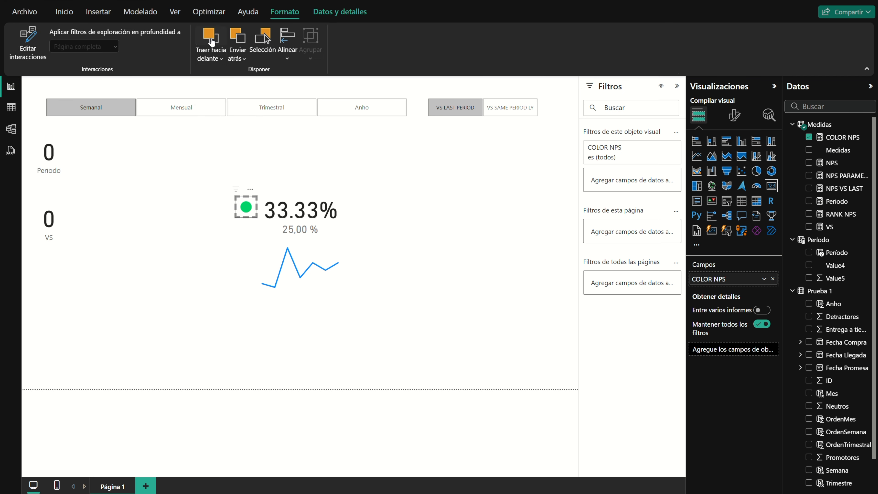
pyautogui.click(212, 42)
pyautogui.click(408, 257)
pyautogui.click(300, 207)
pyautogui.click(285, 12)
pyautogui.click(299, 229)
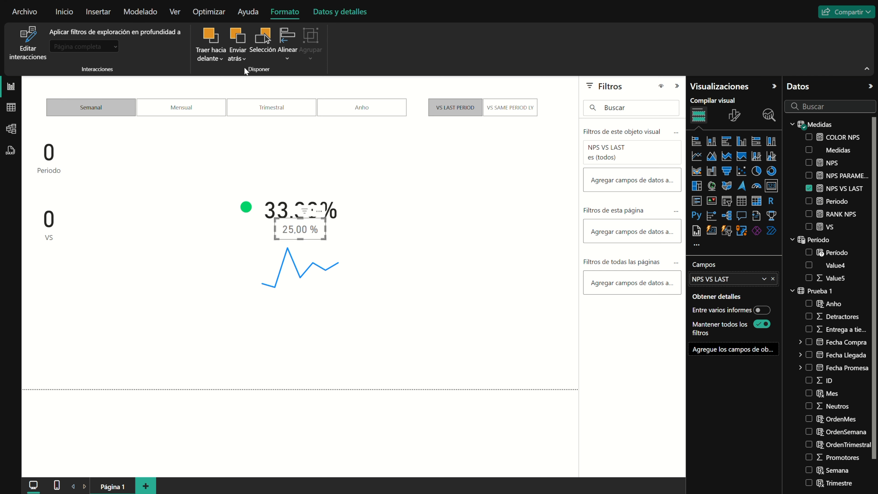
pyautogui.click(388, 233)
pyautogui.click(295, 231)
pyautogui.click(401, 347)
# - Move the sparkline beside the NPS PARAMETRO card and delete the Periodo and VS cards
pyautogui.moveTo(305, 249); pyautogui.dragTo(396, 192)
pyautogui.click(491, 219)
pyautogui.moveTo(134, 279); pyautogui.dragTo(12, 120)
pyautogui.press('Delete')
# - Check the finished KPI visuals against VS LAST PERIOD for Mensual, Trimestral, Anho and Semanal
pyautogui.click(182, 108)
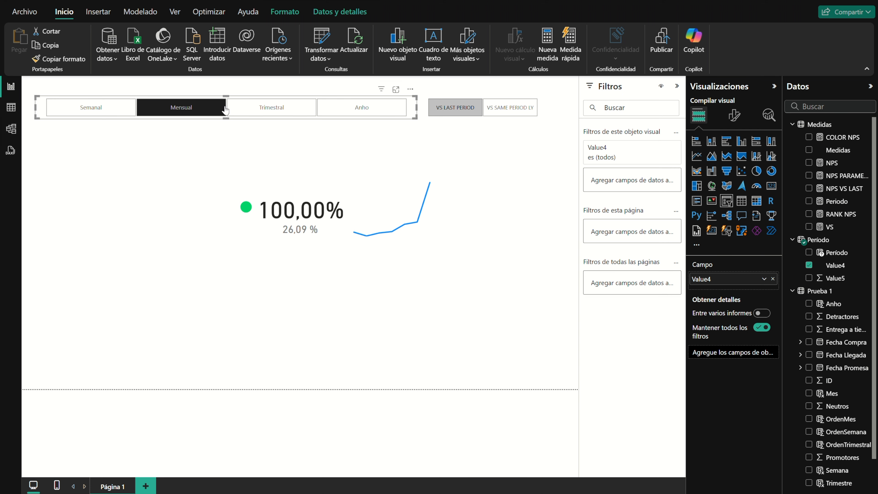
pyautogui.click(261, 108)
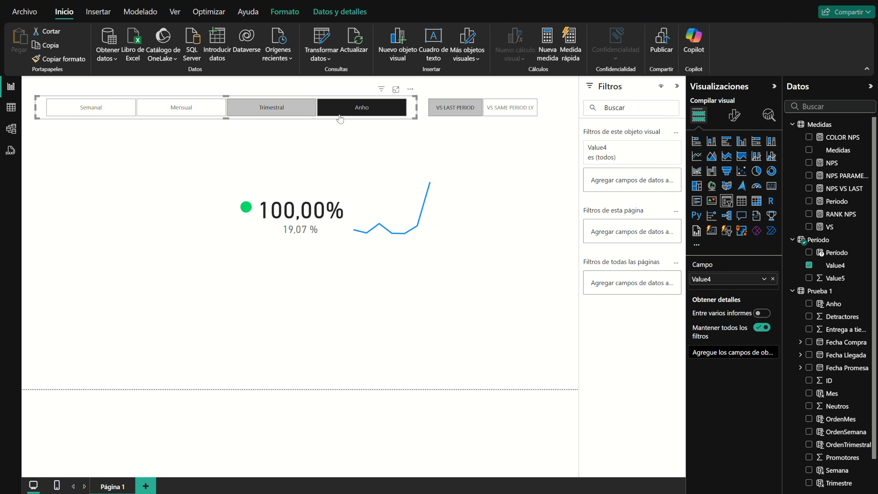
pyautogui.click(339, 116)
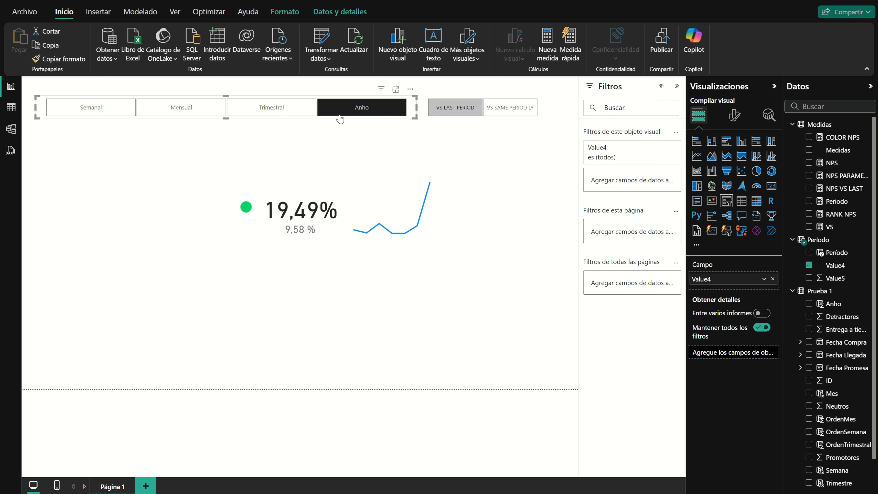
pyautogui.click(115, 117)
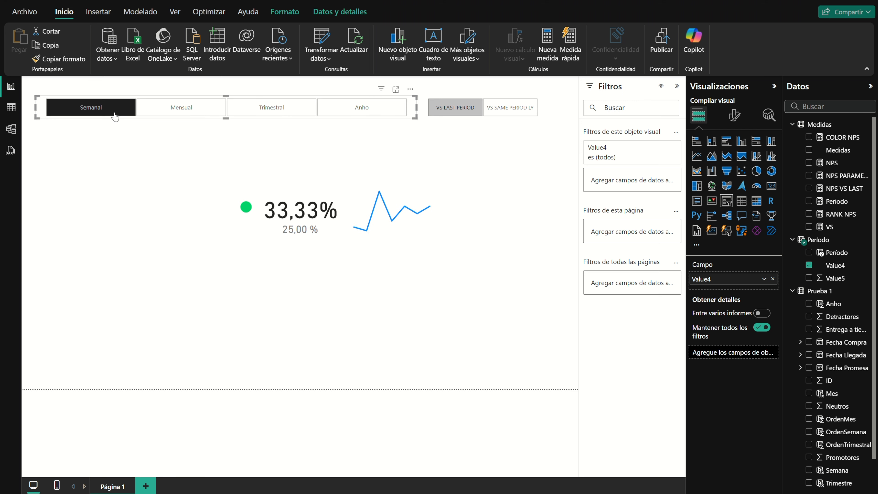
# - Switch the comparison to VS SAME PERIOD LY and check the KPI visuals for Mensual, Trimestral, Anho and Semanal
pyautogui.click(493, 109)
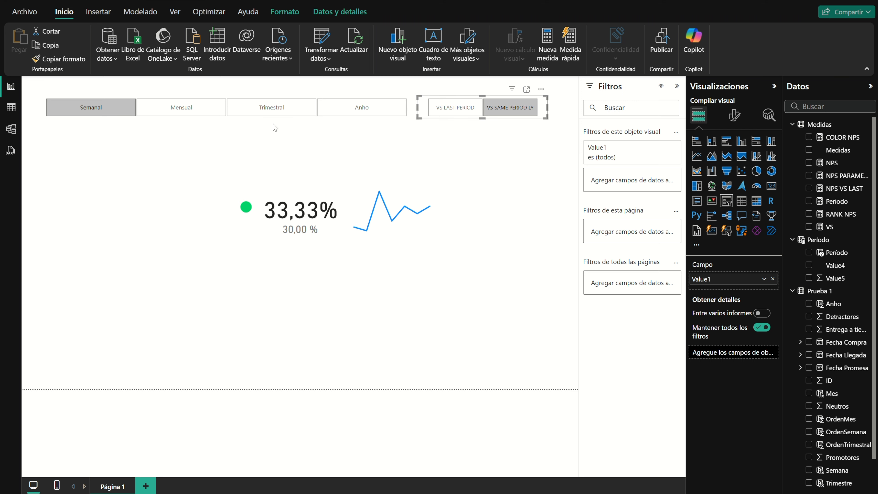
pyautogui.click(191, 110)
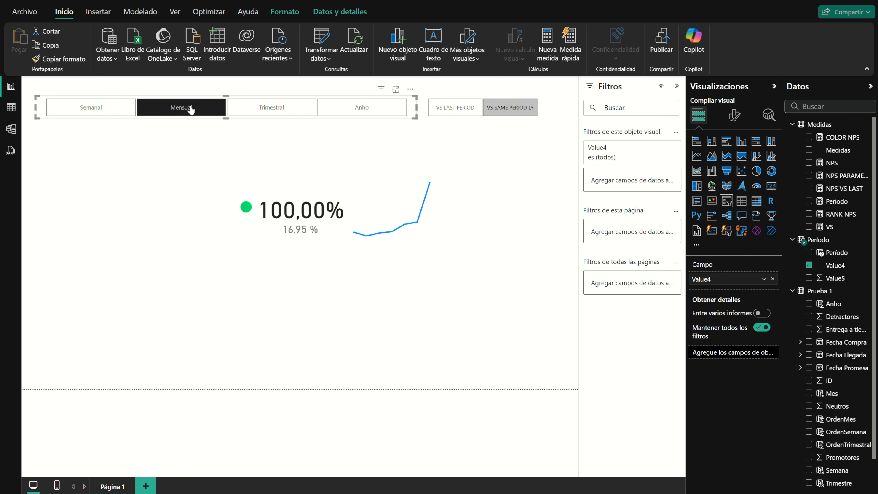
pyautogui.click(263, 108)
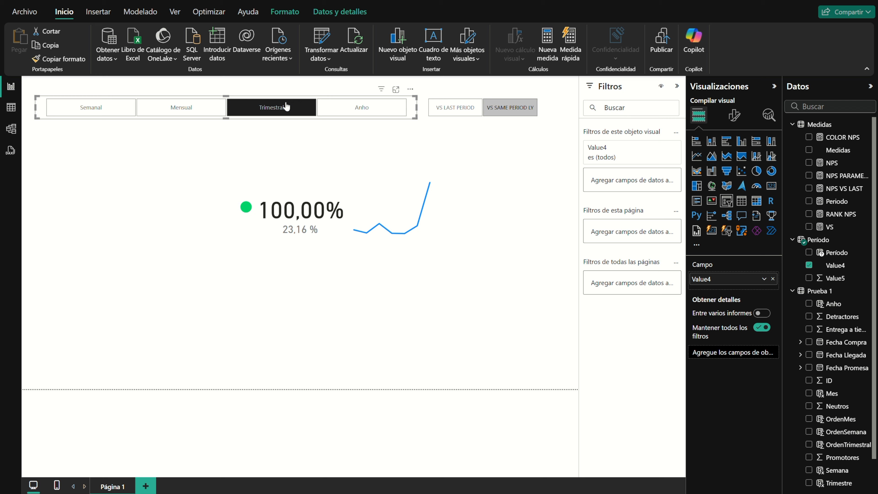
pyautogui.click(337, 110)
pyautogui.click(100, 112)
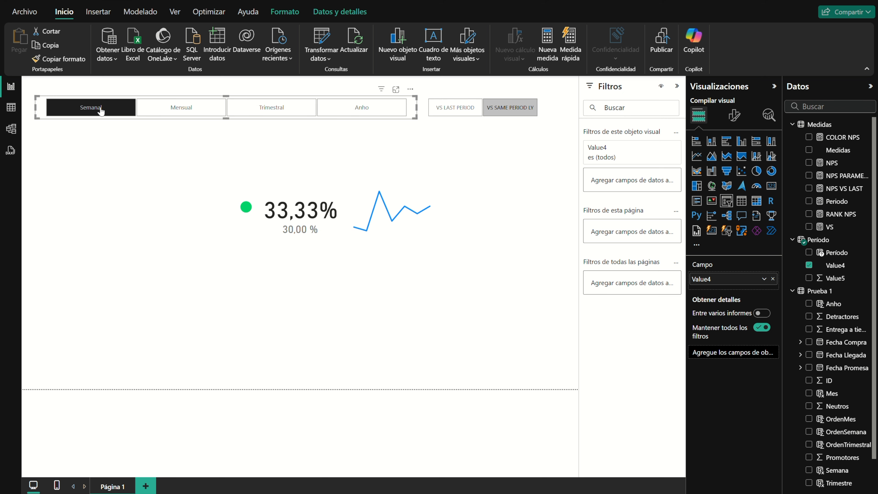
pyautogui.click(154, 221)
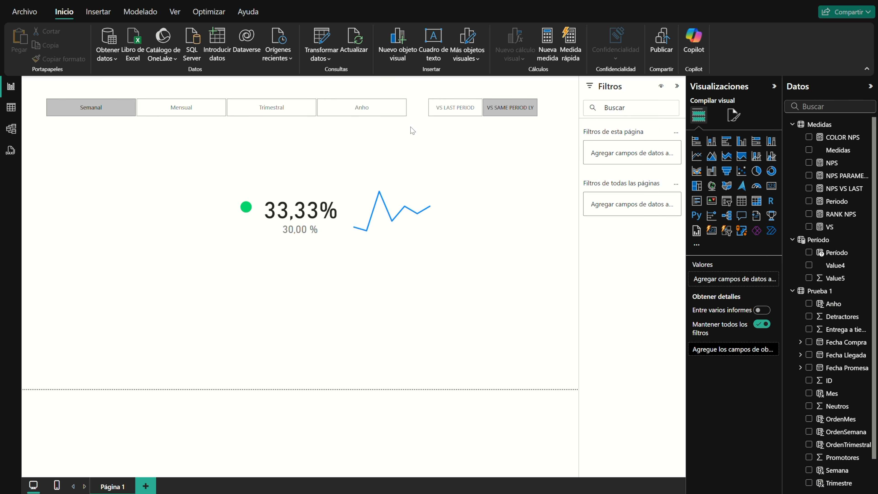